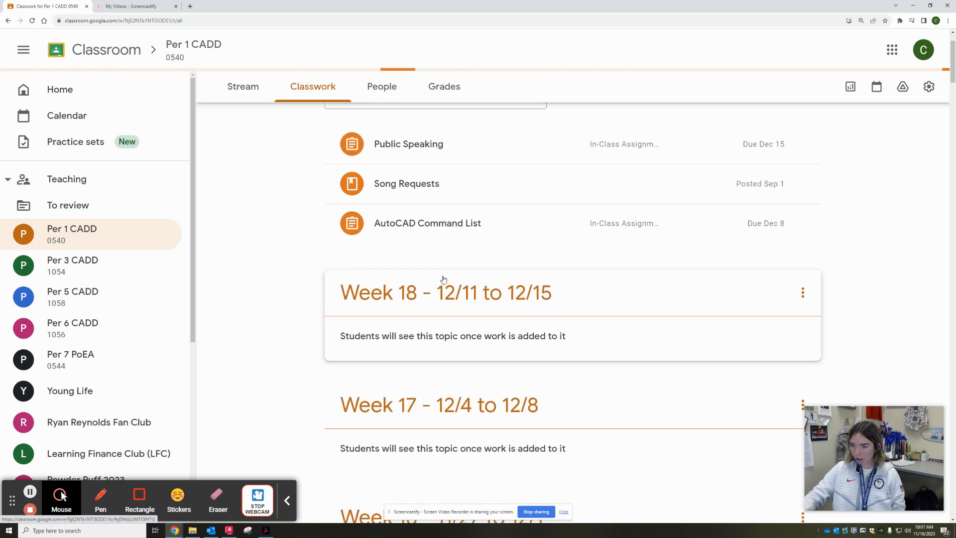
Open the Granny Flat AutoCAD Settings PDF attached to the Architecture Project #1 - Granny Flat assignment under Week 15
{"action": "scroll", "coordinate": [438, 239], "scroll_direction": "down", "scroll_amount": 3}
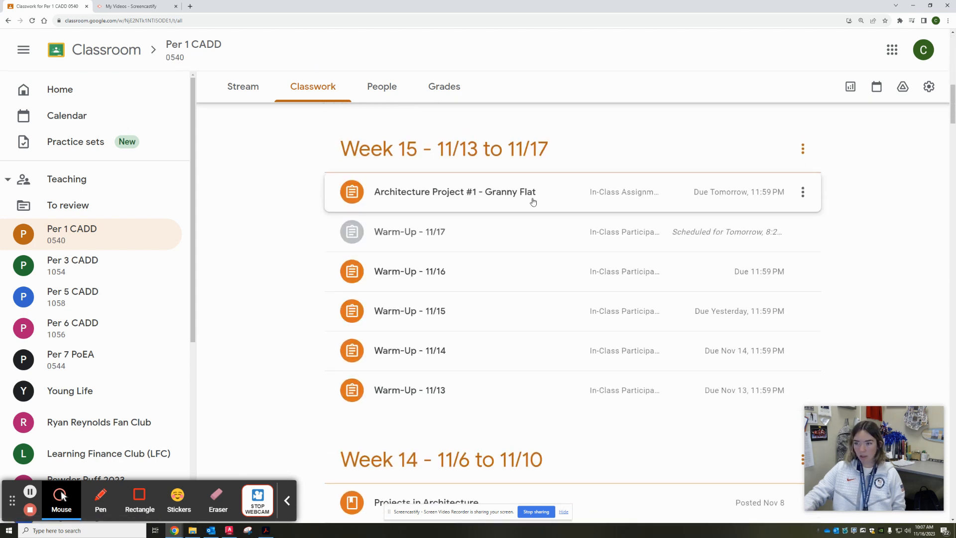
{"action": "left_click", "coordinate": [530, 193]}
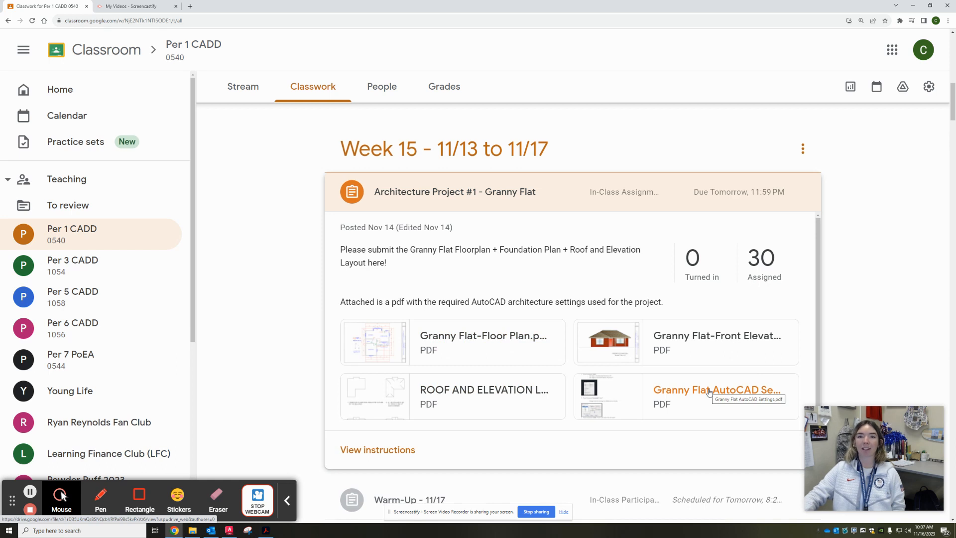
{"action": "left_click", "coordinate": [709, 391]}
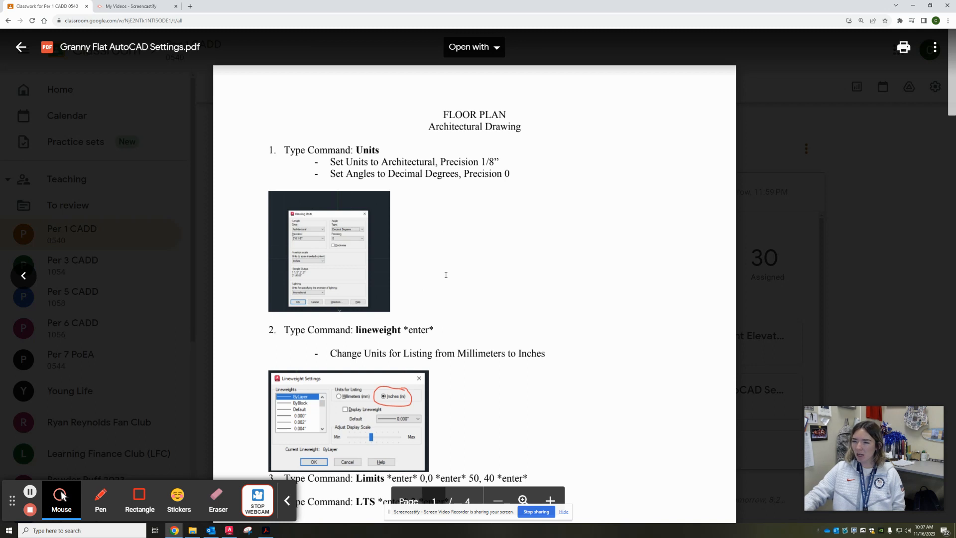
{"action": "left_click", "coordinate": [229, 530]}
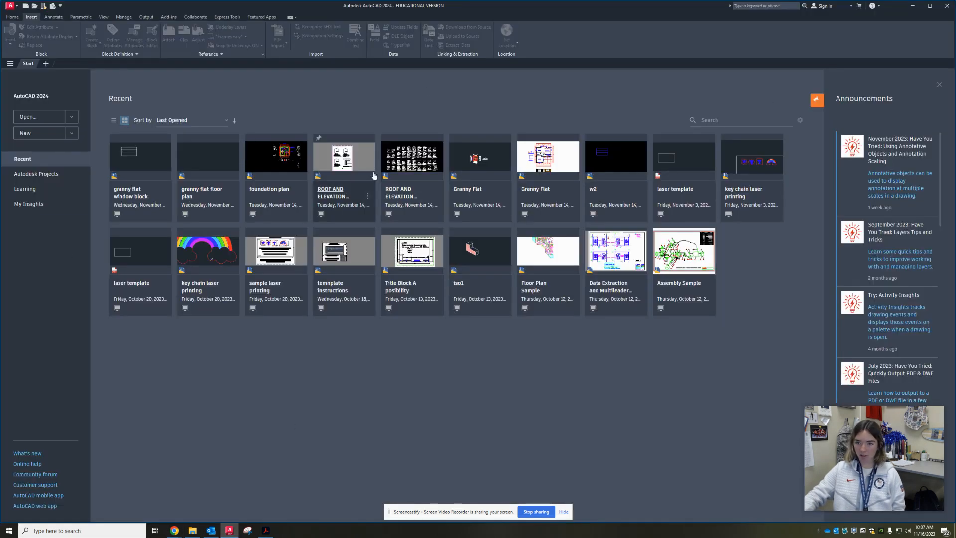
{"action": "left_click", "coordinate": [174, 530]}
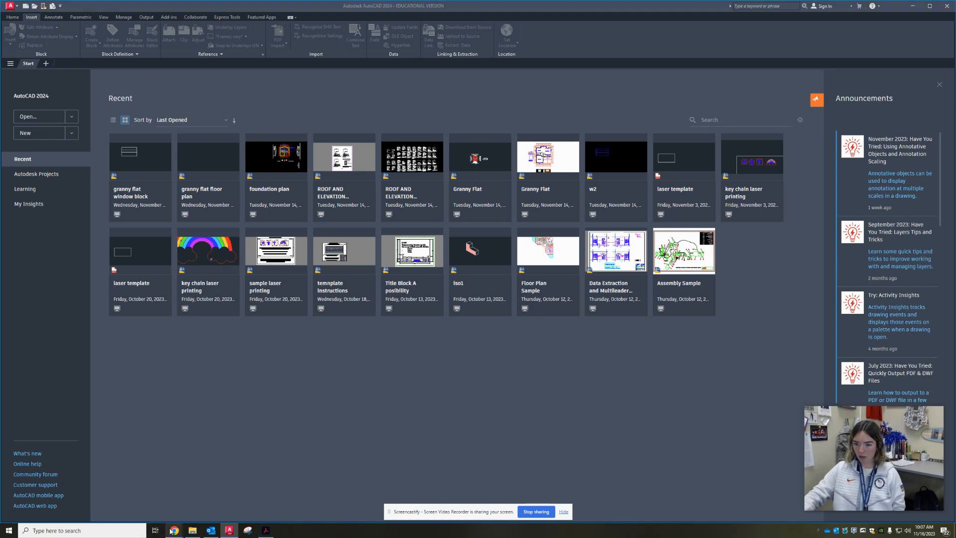
{"action": "left_click", "coordinate": [143, 498]}
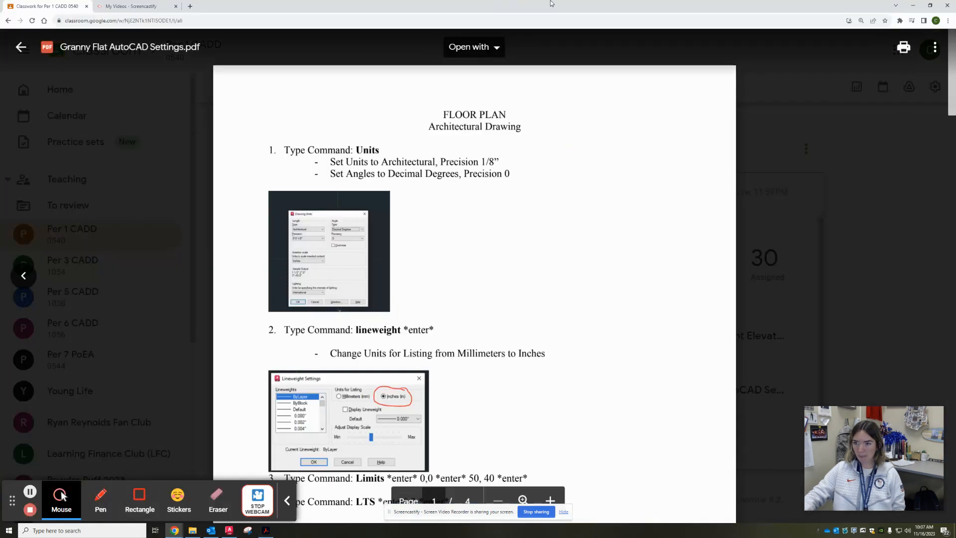
Switch to AutoCAD and create a new drawing from the acad.dwt template
{"action": "key", "text": "alt+Tab"}
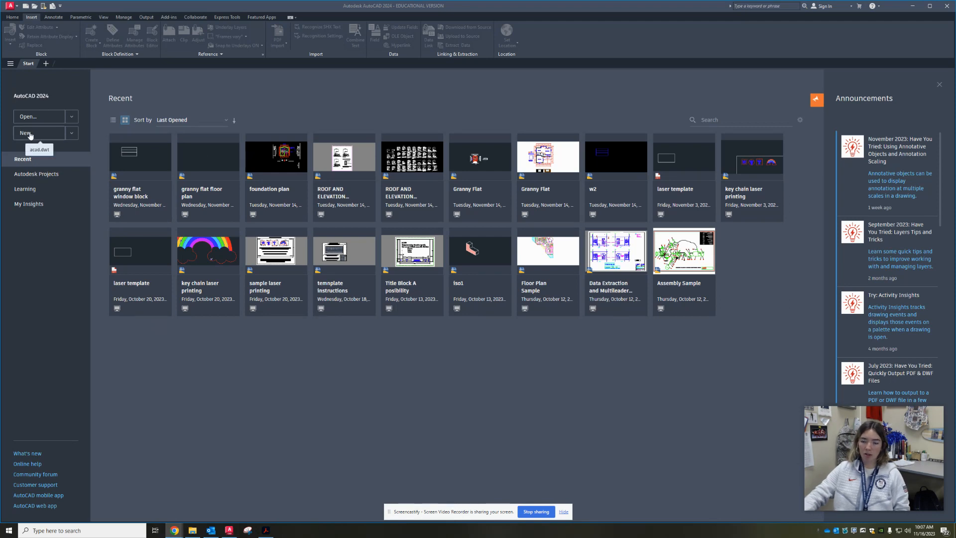
{"action": "left_click", "coordinate": [72, 133]}
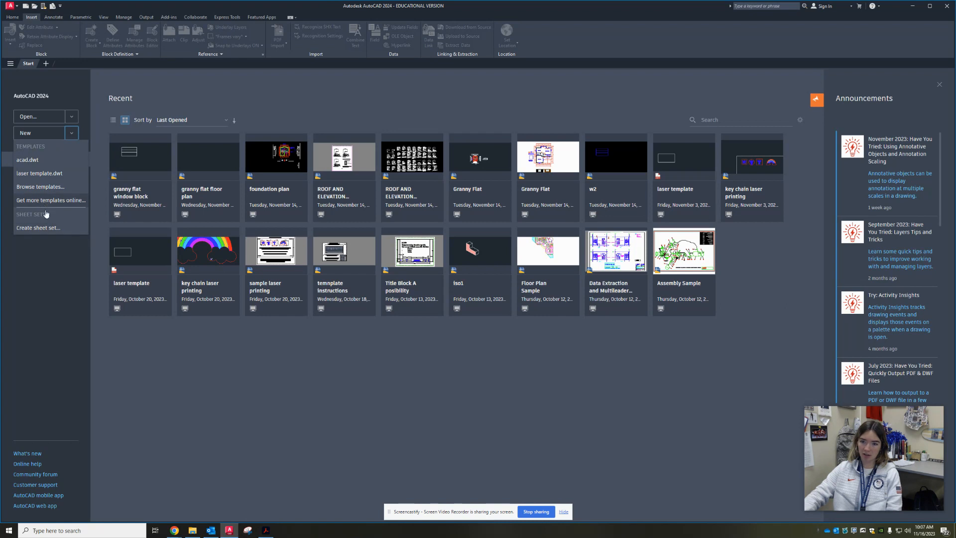
{"action": "left_click", "coordinate": [51, 188]}
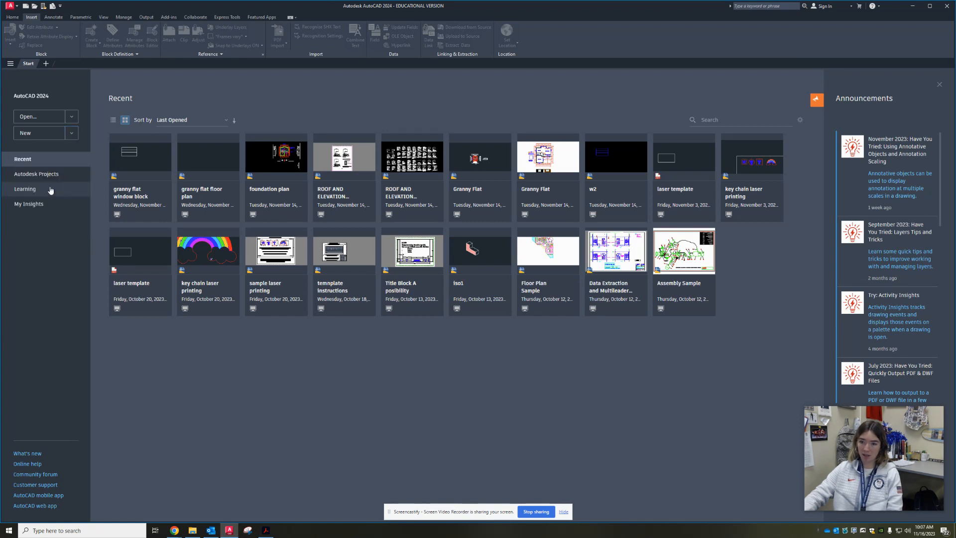
{"action": "left_click", "coordinate": [428, 232]}
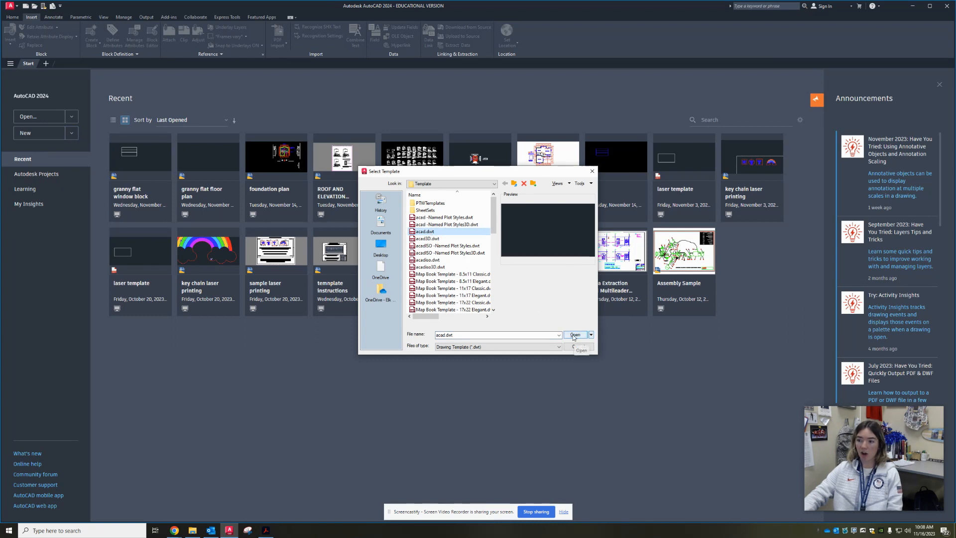
{"action": "left_click", "coordinate": [573, 336]}
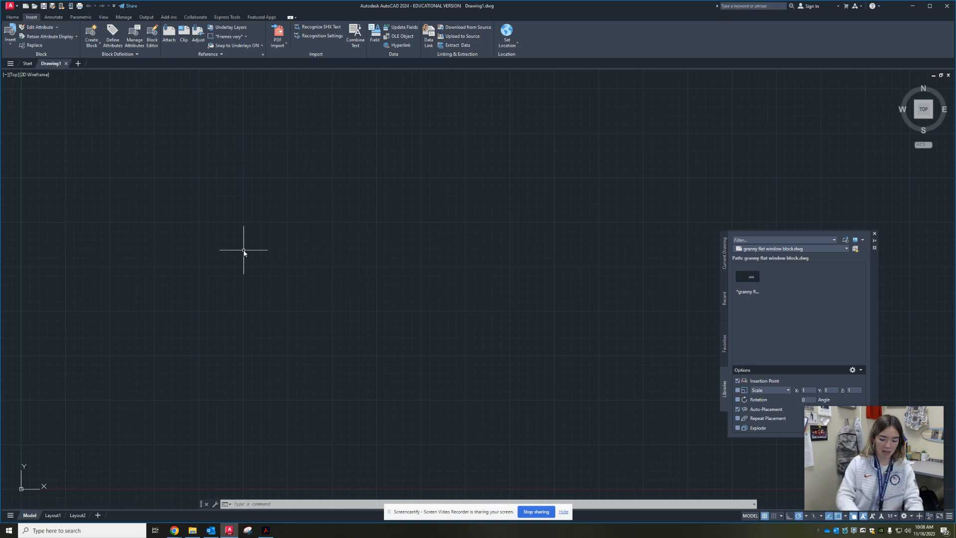
Set the drawing's length units to Architectural with a precision of 0'-0 1/8"
{"action": "type", "text": "u"}
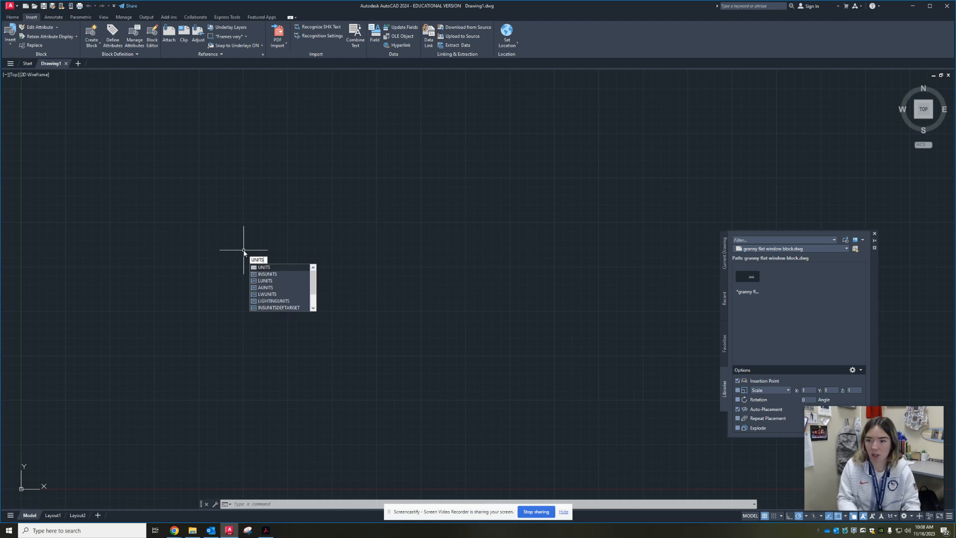
{"action": "key", "text": "Return"}
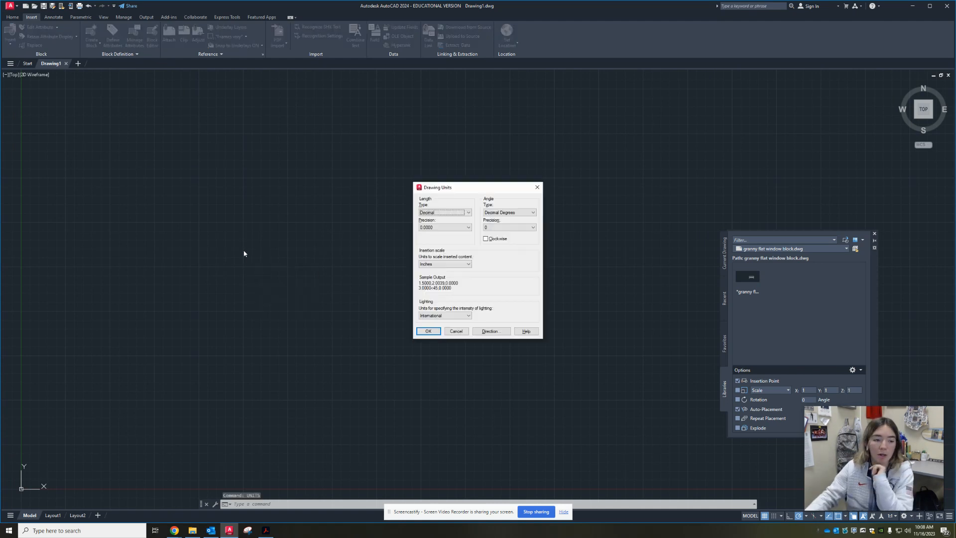
{"action": "left_click", "coordinate": [466, 214]}
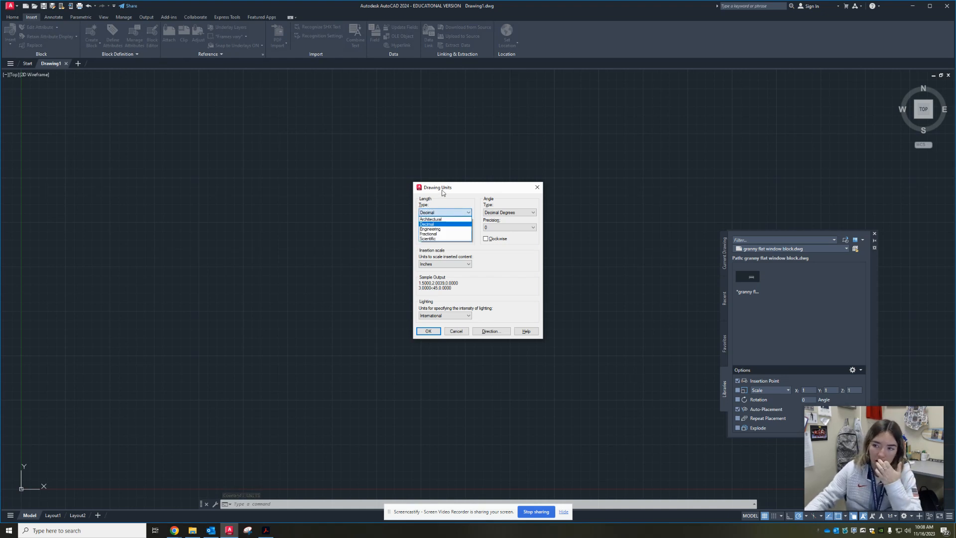
{"action": "left_click", "coordinate": [432, 219]}
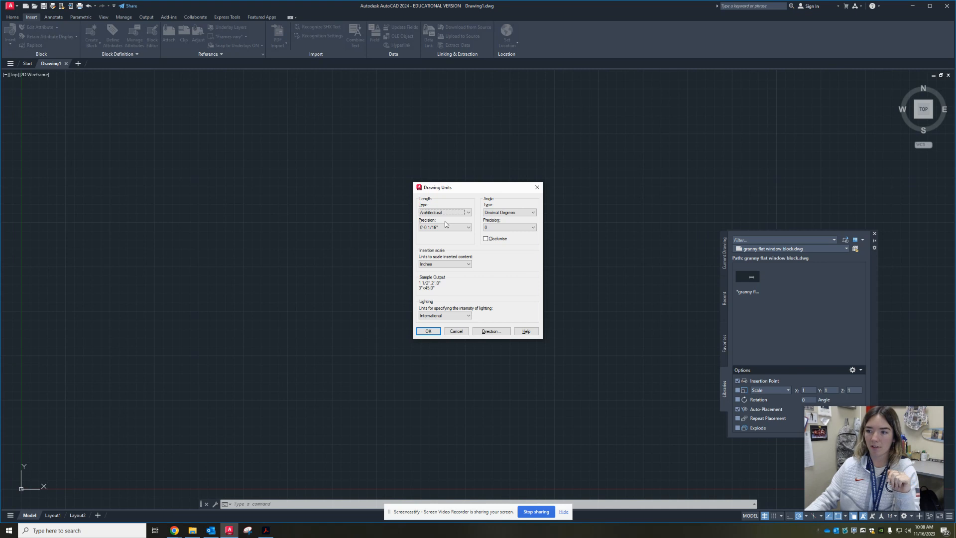
{"action": "left_click", "coordinate": [438, 227]}
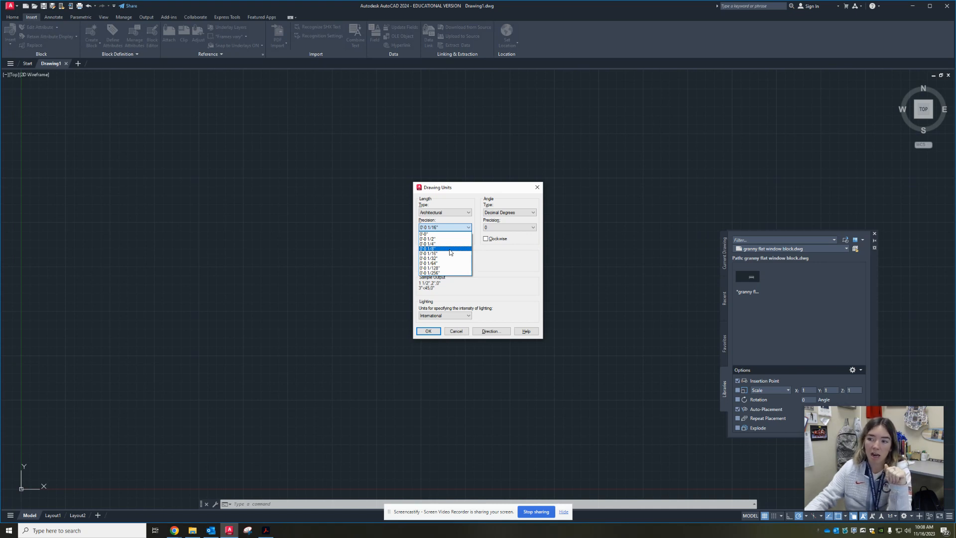
{"action": "left_click", "coordinate": [450, 249]}
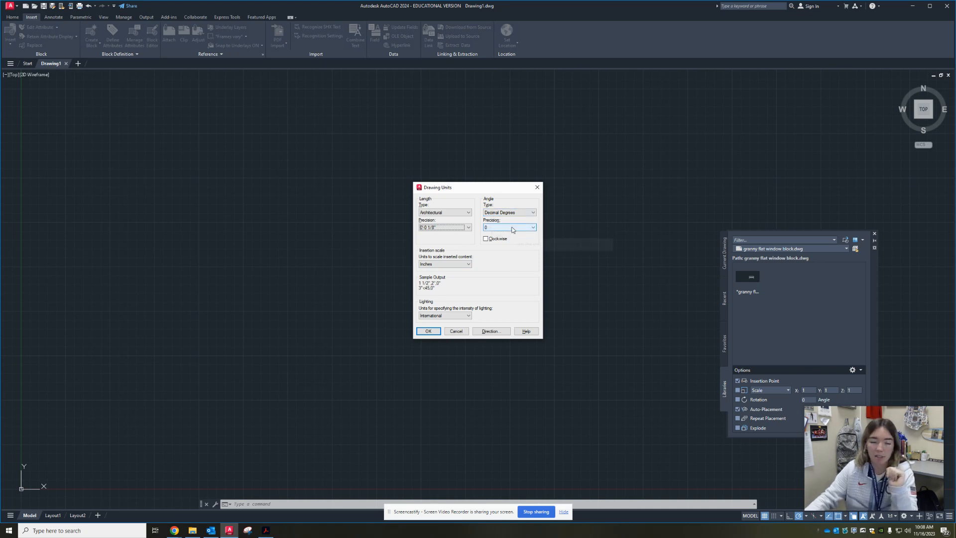
{"action": "left_click", "coordinate": [428, 331]}
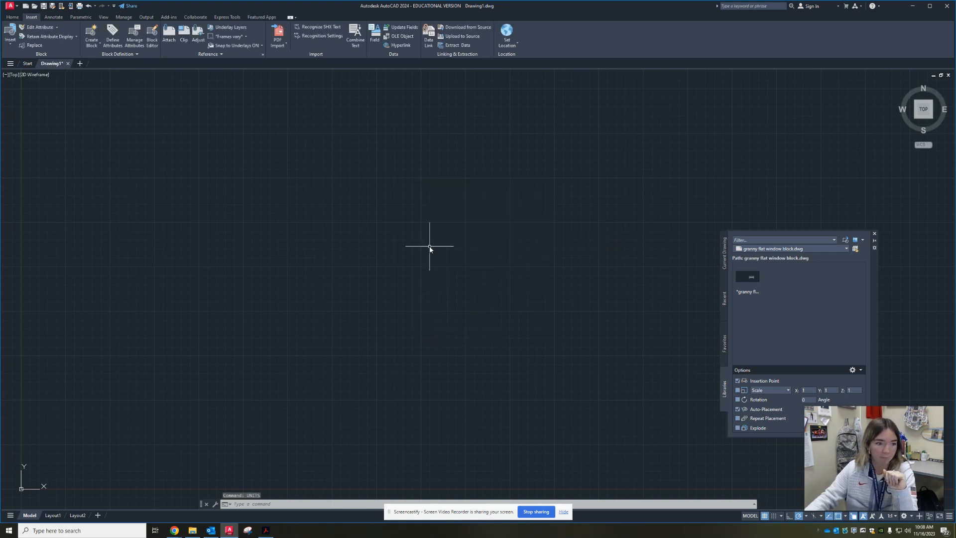
Set the units for listing in the lineweight settings to inches
{"action": "type", "text": "l"}
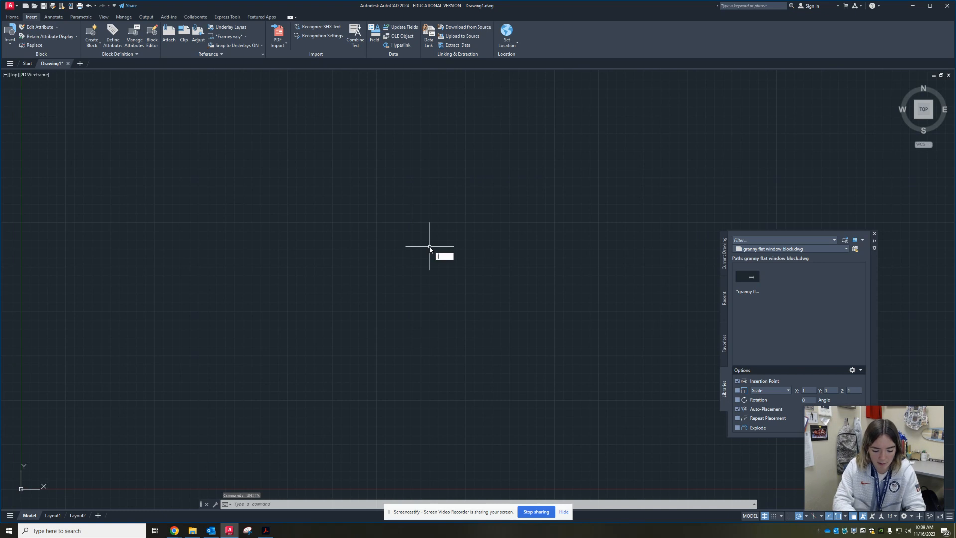
{"action": "type", "text": "ineweigh"}
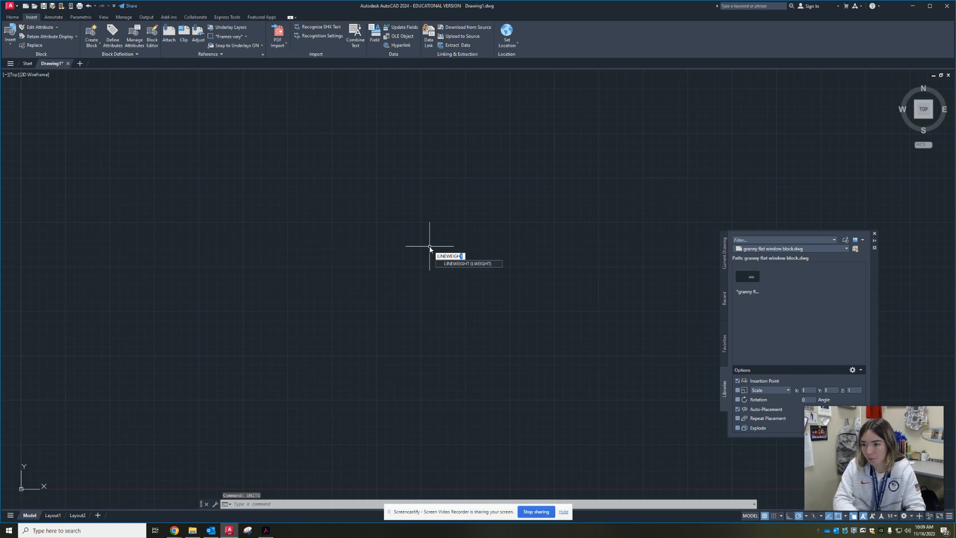
{"action": "key", "text": "Return"}
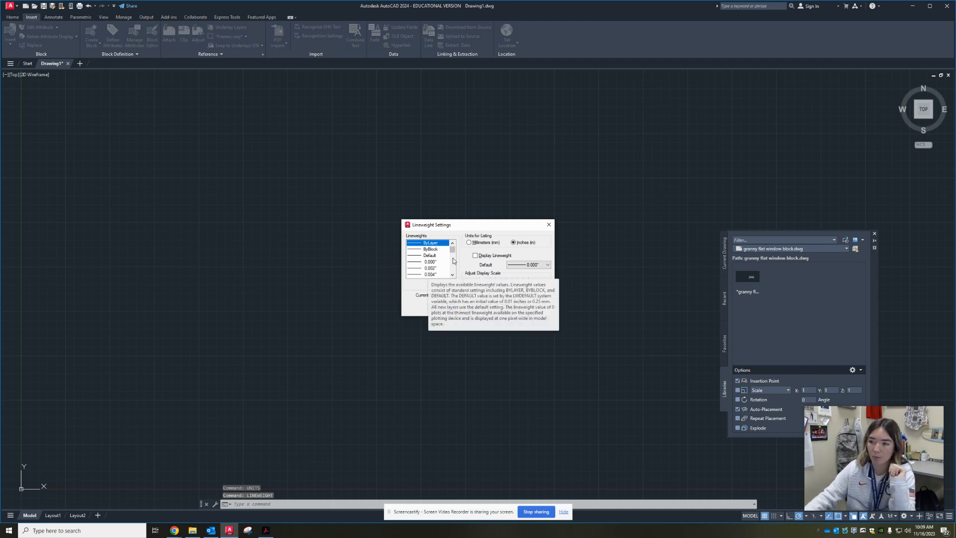
{"action": "left_click", "coordinate": [475, 244]}
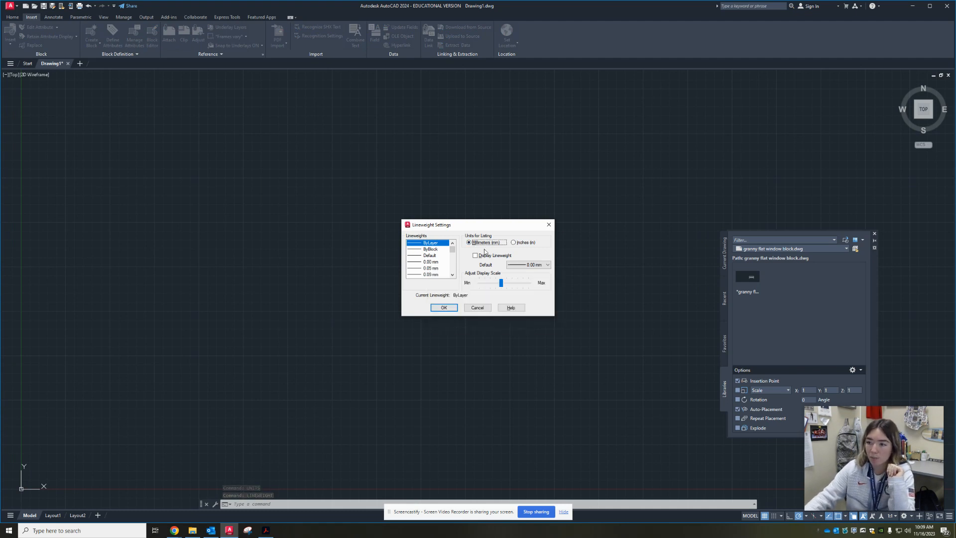
{"action": "left_click", "coordinate": [514, 243]}
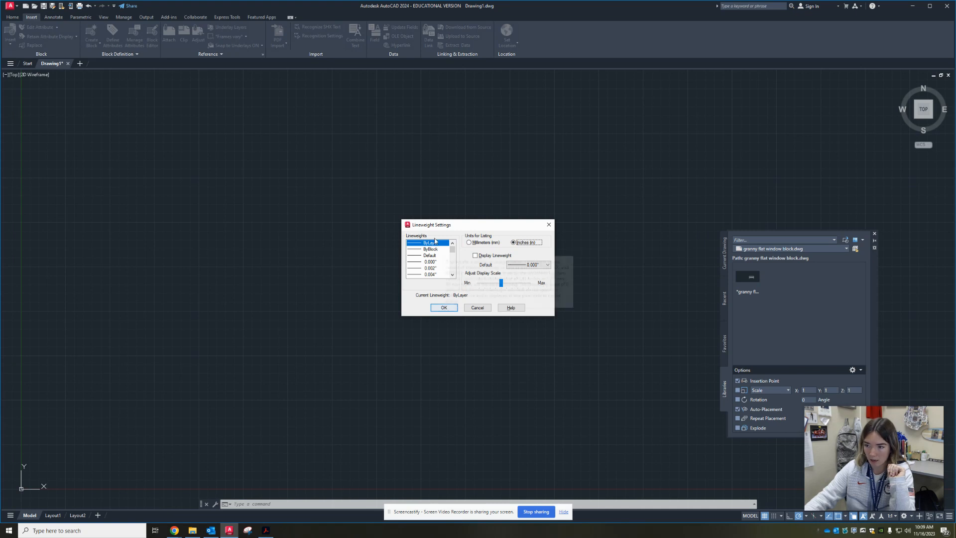
{"action": "left_click", "coordinate": [443, 307]}
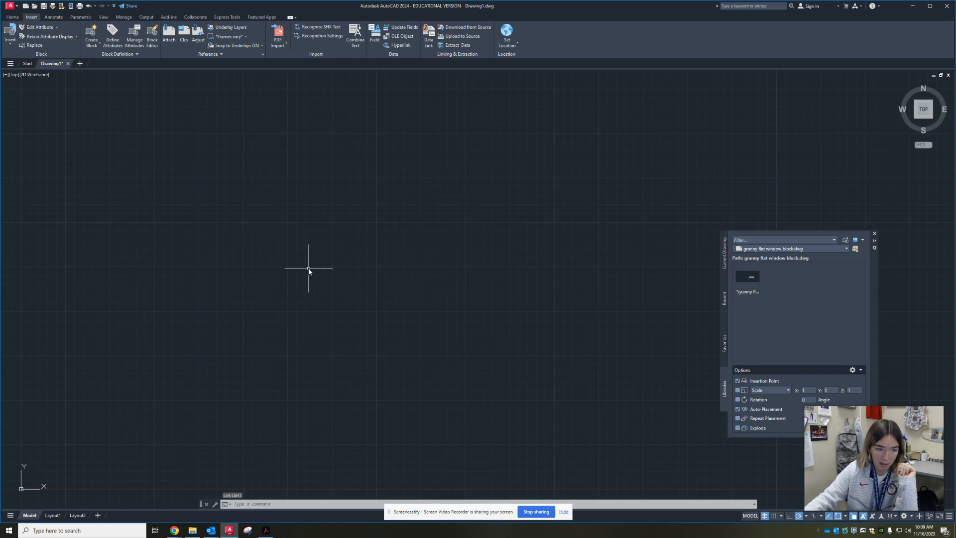
Set the model space limits with the lower-left corner at 0,0 and the upper-right corner at 50',40
{"action": "type", "text": "lim"}
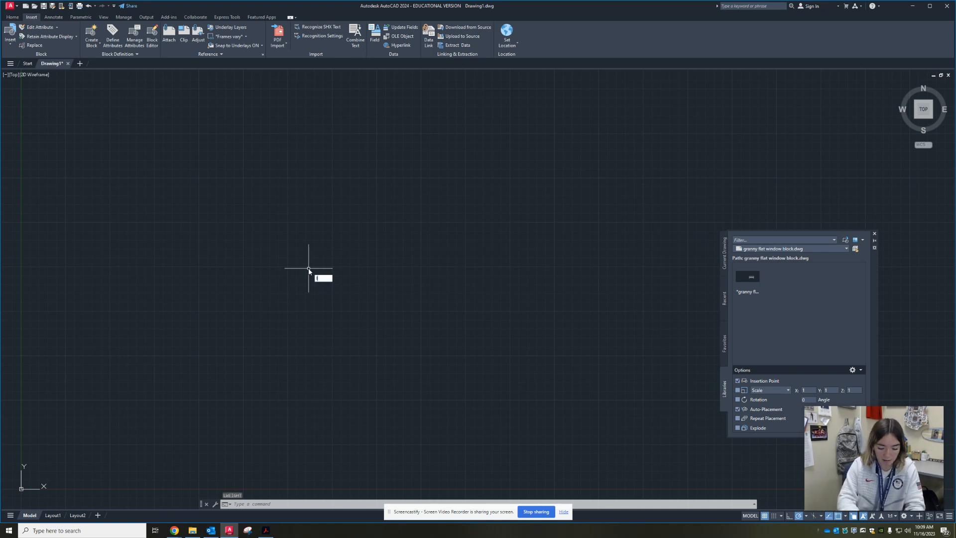
{"action": "type", "text": "it"}
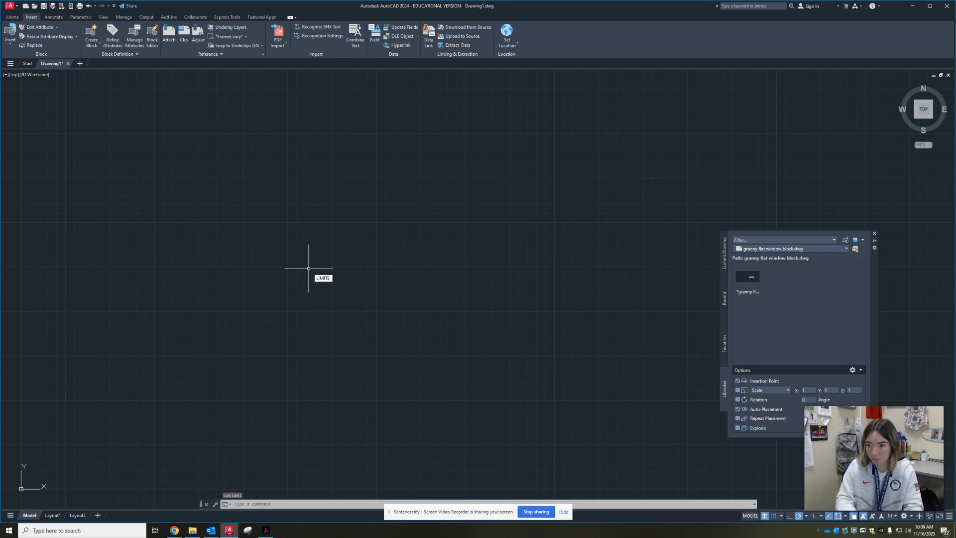
{"action": "key", "text": "Return"}
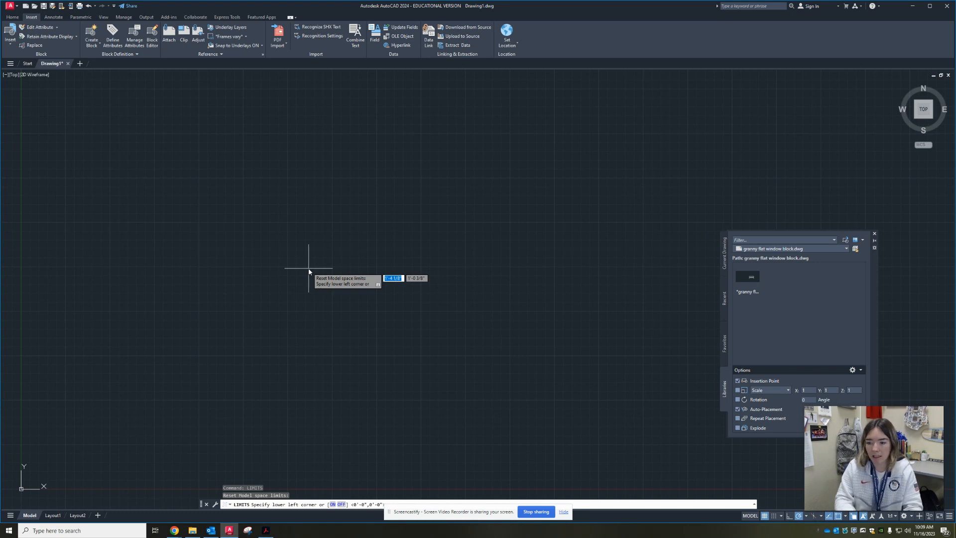
{"action": "type", "text": "0,0"}
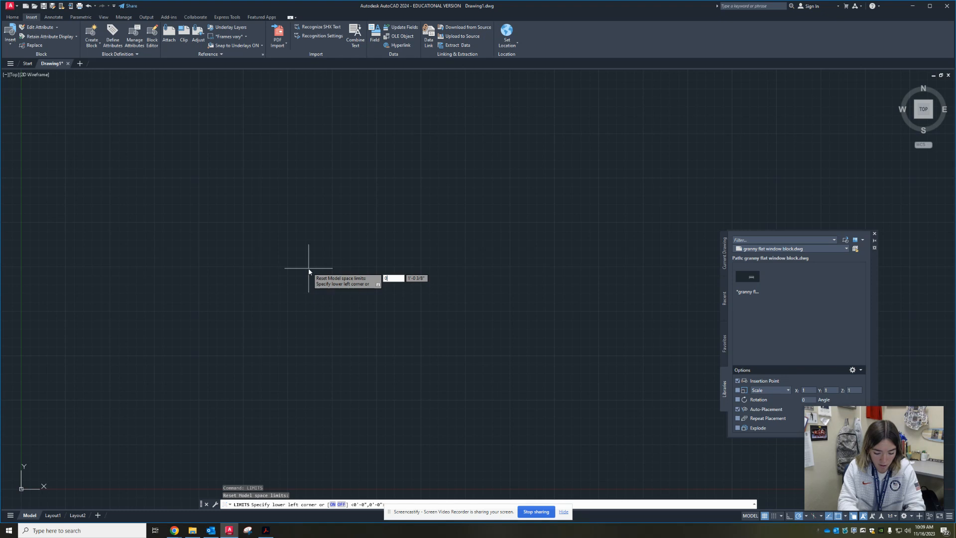
{"action": "key", "text": "Return"}
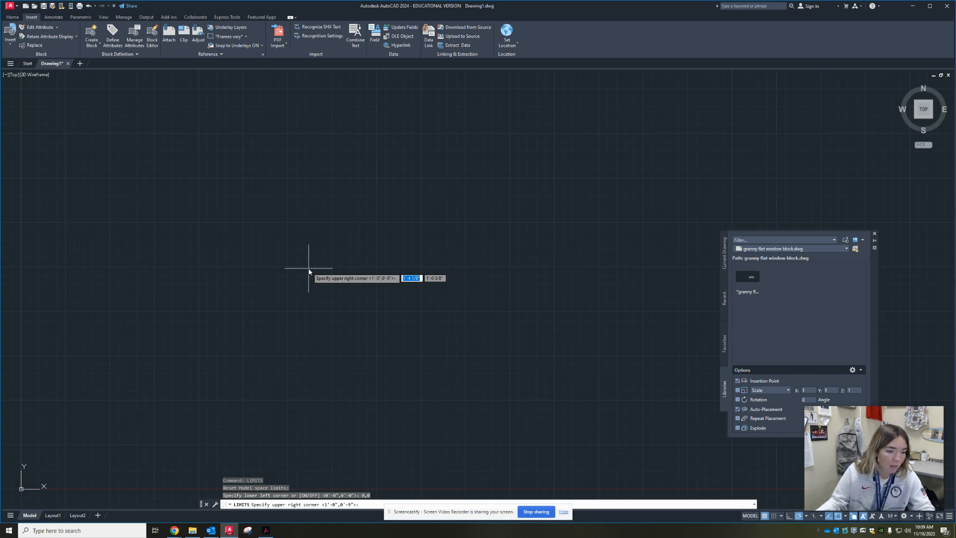
{"action": "type", "text": "50"}
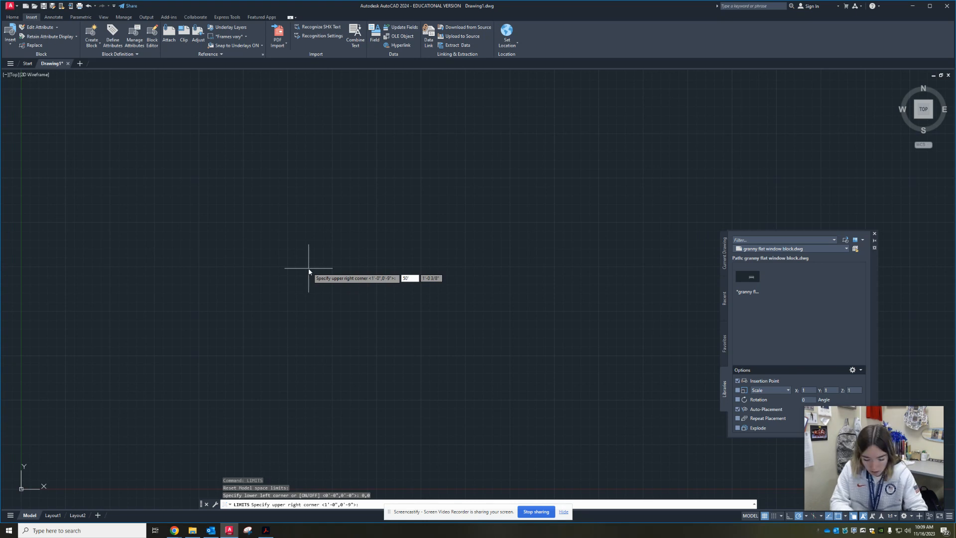
{"action": "key", "text": "Tab"}
{"action": "type", "text": "40"}
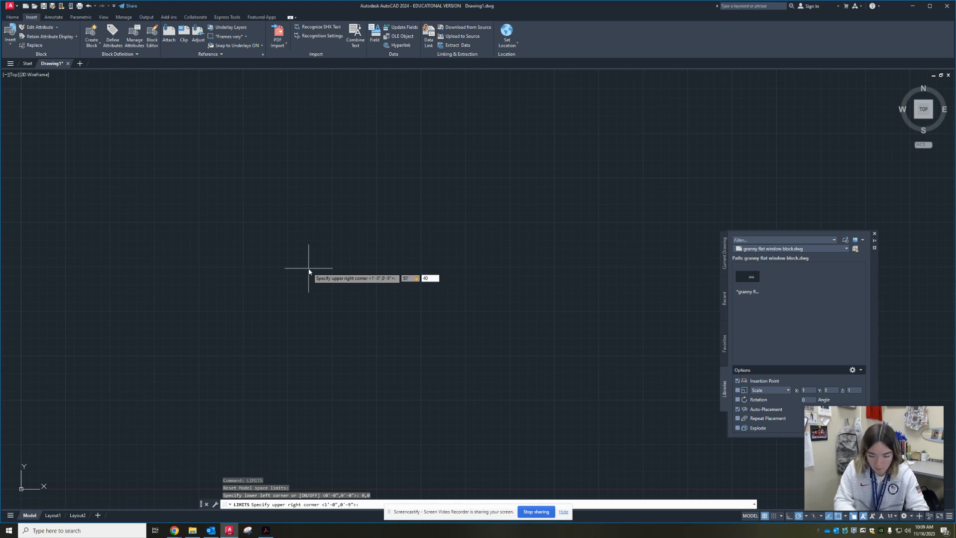
{"action": "key", "text": "Return"}
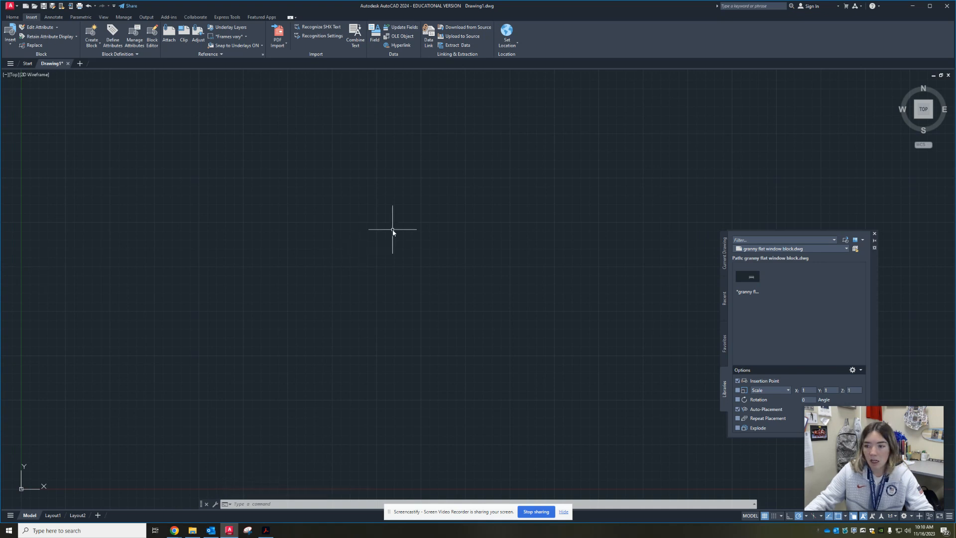
{"action": "left_click", "coordinate": [339, 261]}
{"action": "left_click", "coordinate": [273, 264]}
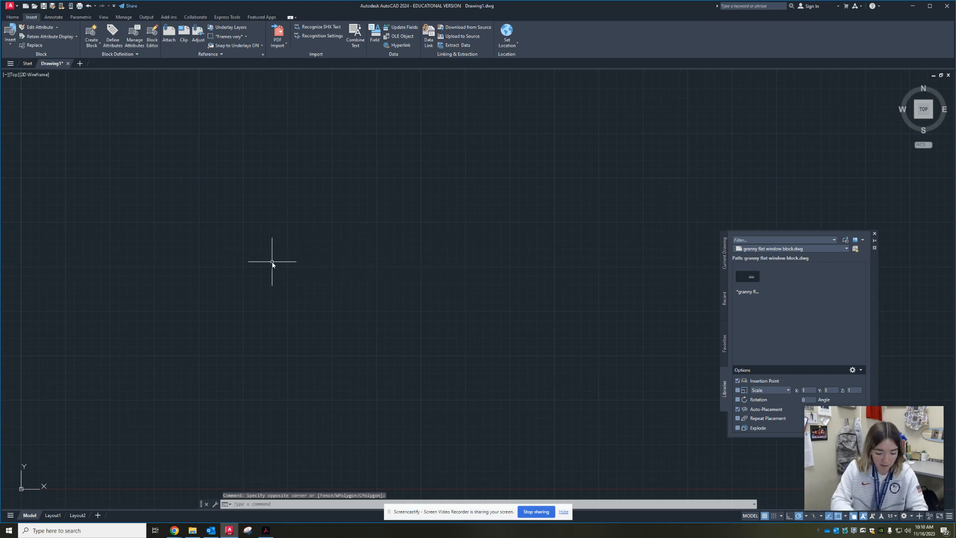
Set the drawing's linetype scale factor to 4
{"action": "type", "text": "LTS"}
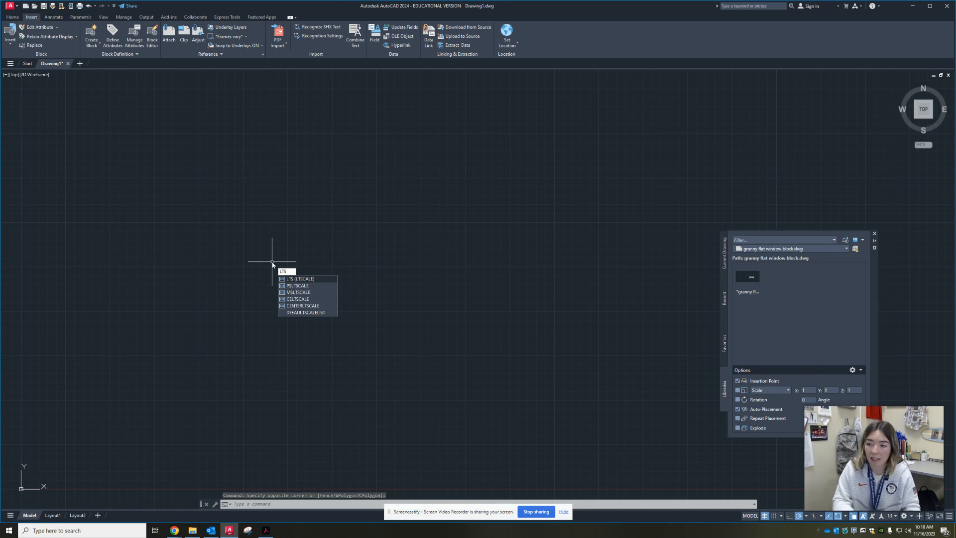
{"action": "key", "text": "Return"}
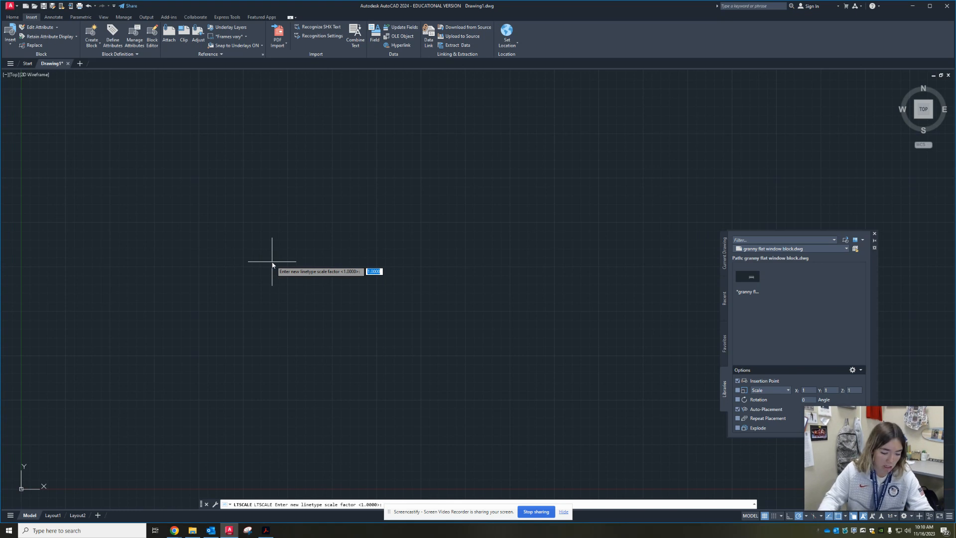
{"action": "type", "text": "4"}
{"action": "key", "text": "Return"}
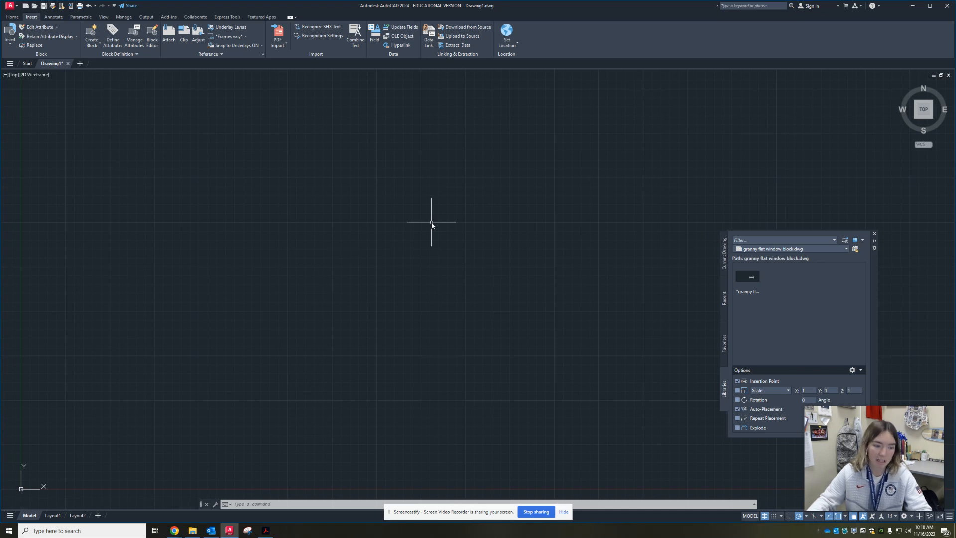
Create a new dimension style named Granny Flat, based on Standard, and open its settings
{"action": "type", "text": "dimstyle"}
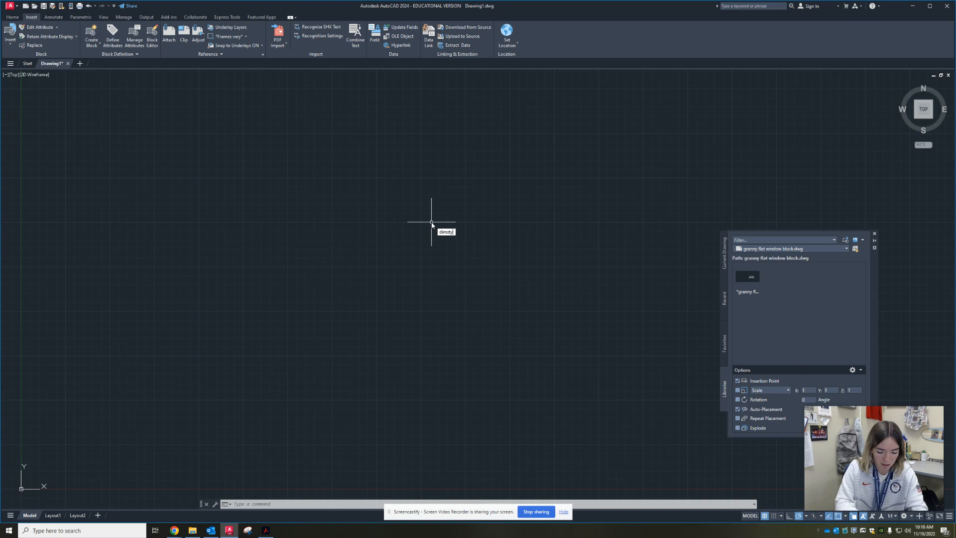
{"action": "key", "text": "Return"}
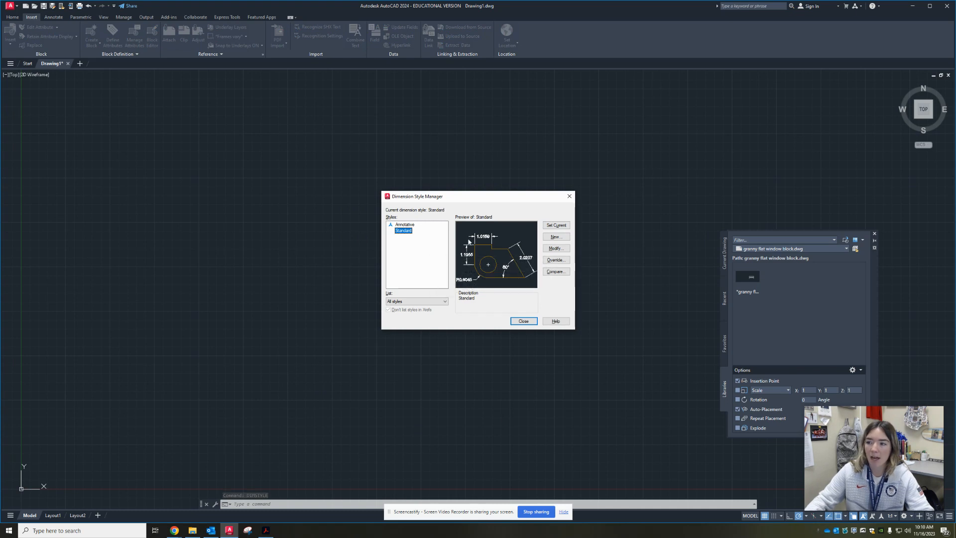
{"action": "left_click", "coordinate": [554, 237]}
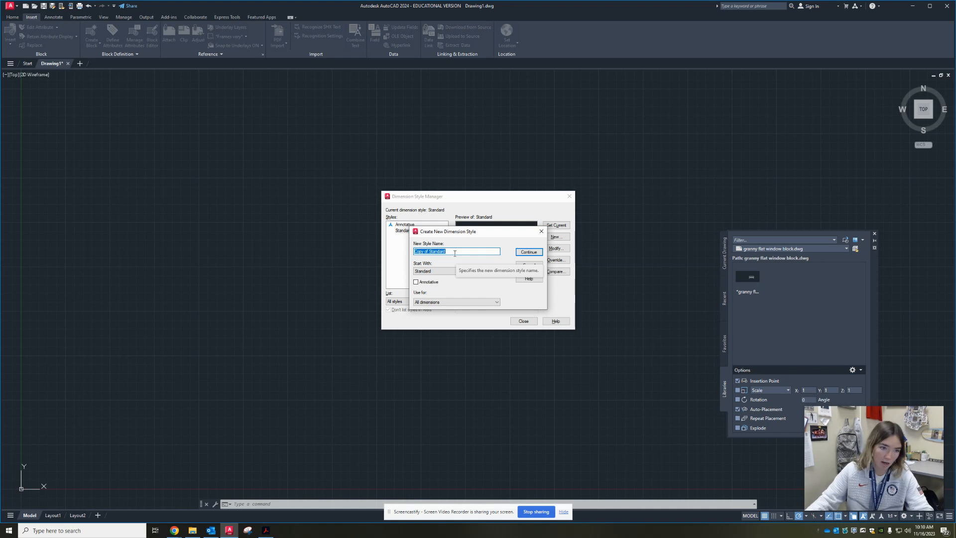
{"action": "type", "text": "Grann"}
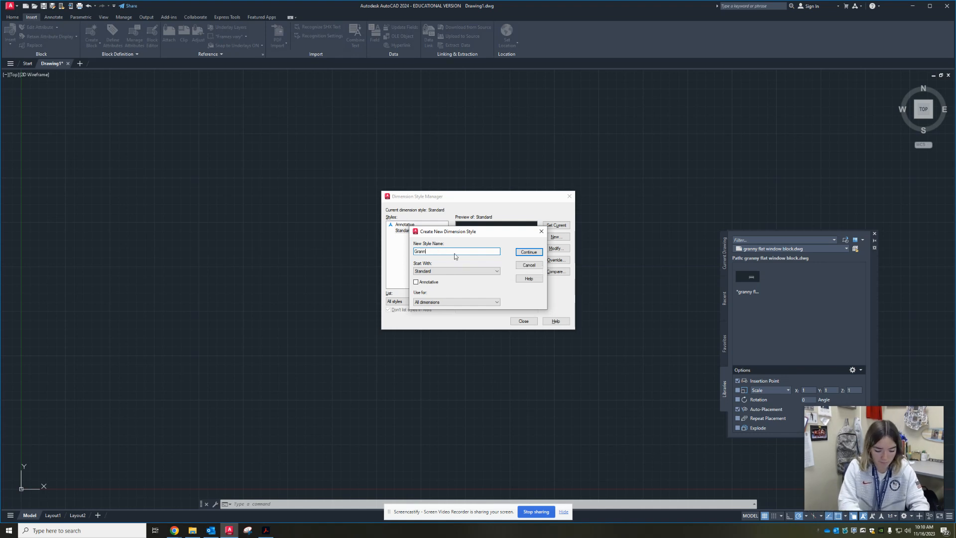
{"action": "type", "text": "y Flat"}
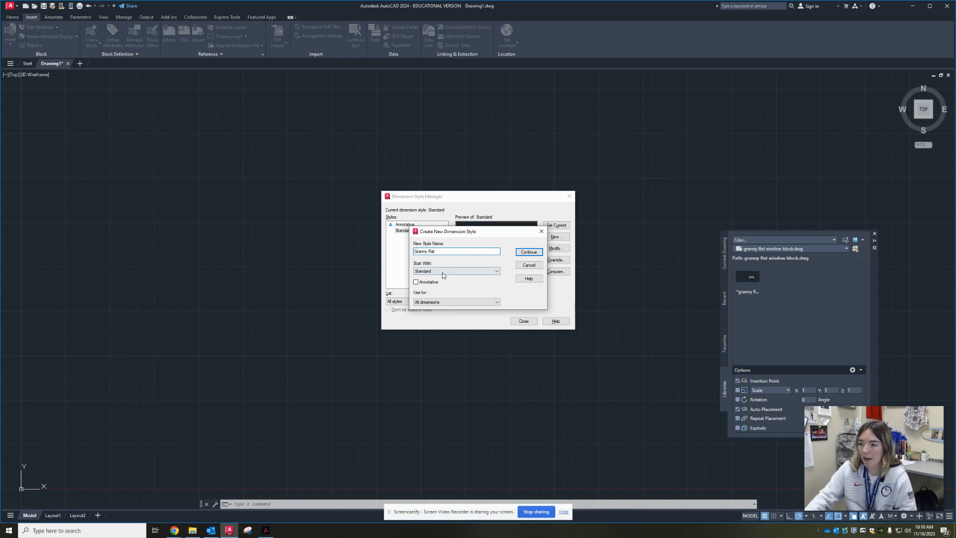
{"action": "left_click", "coordinate": [529, 251]}
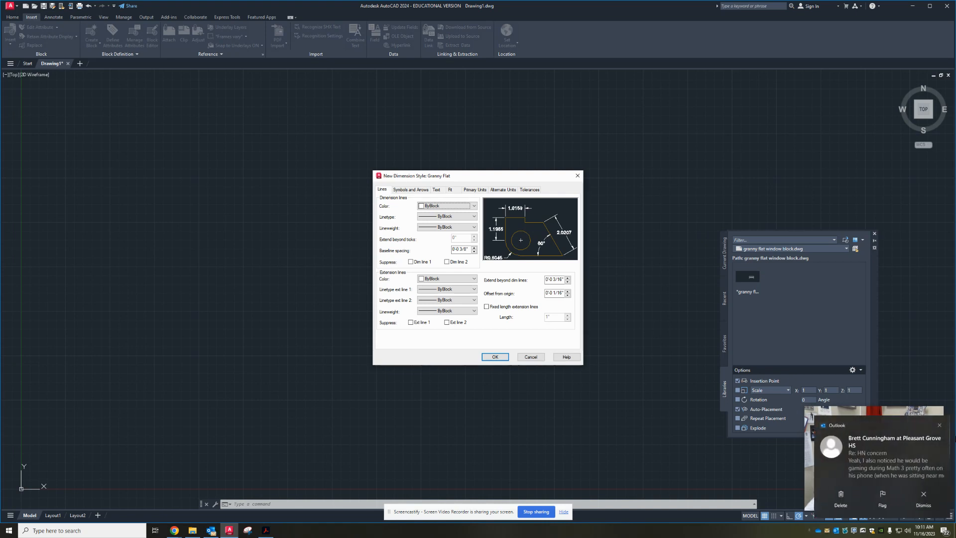
{"action": "left_click", "coordinate": [939, 425]}
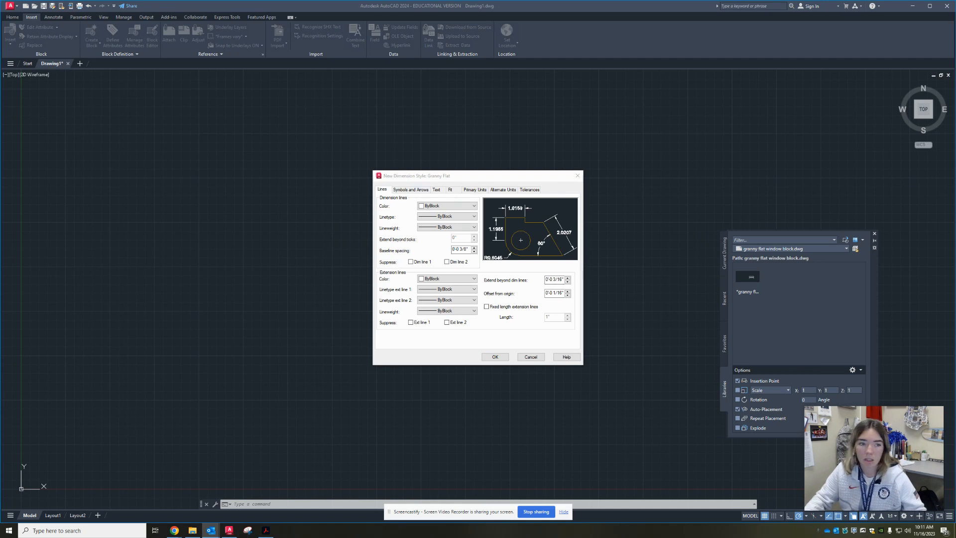
{"action": "left_click", "coordinate": [491, 176]}
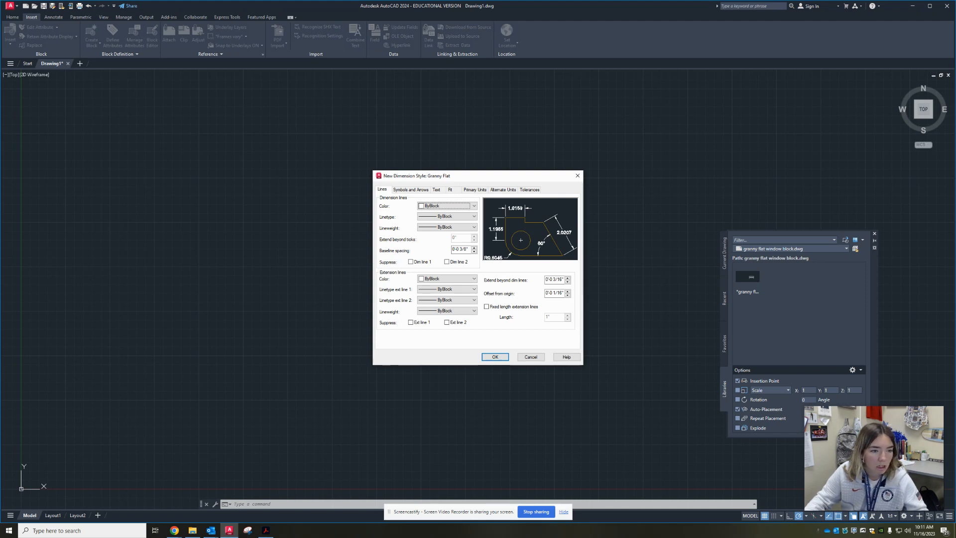
Create a new text style named City from the dimension style's text settings
{"action": "left_click", "coordinate": [437, 190]}
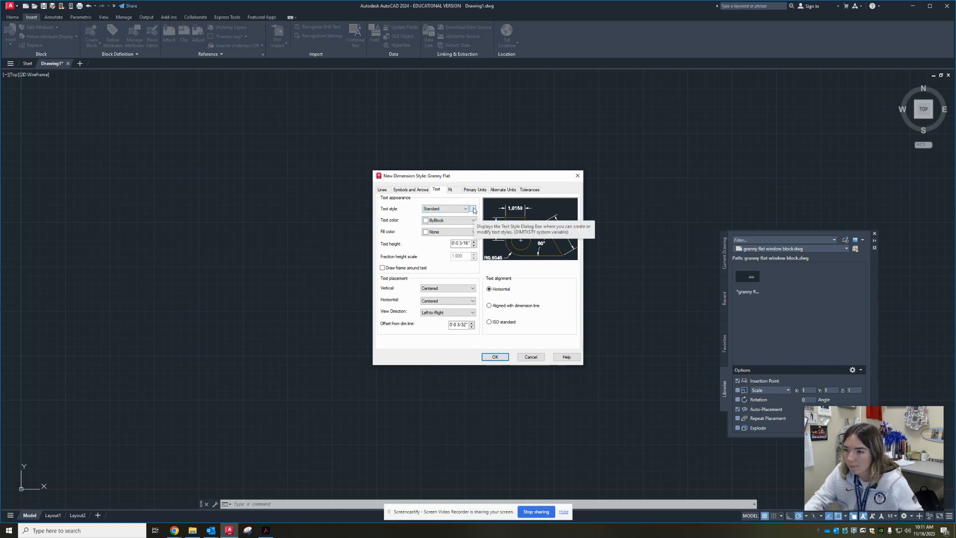
{"action": "left_click", "coordinate": [473, 210]}
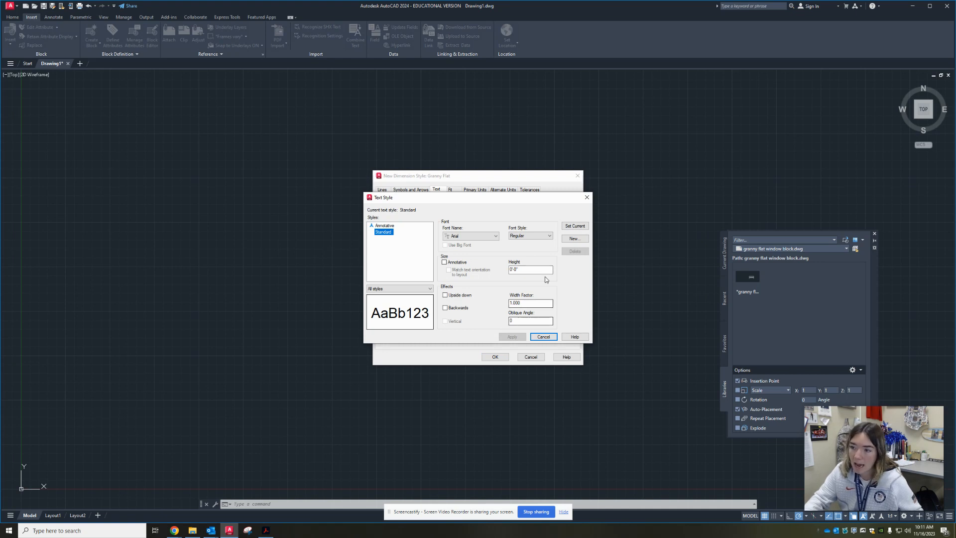
{"action": "left_click", "coordinate": [575, 239]}
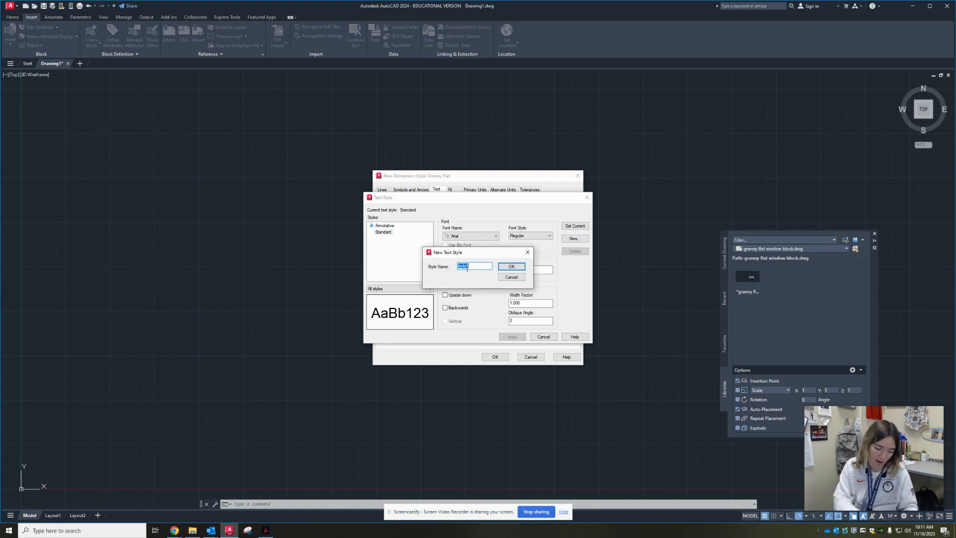
{"action": "type", "text": "City"}
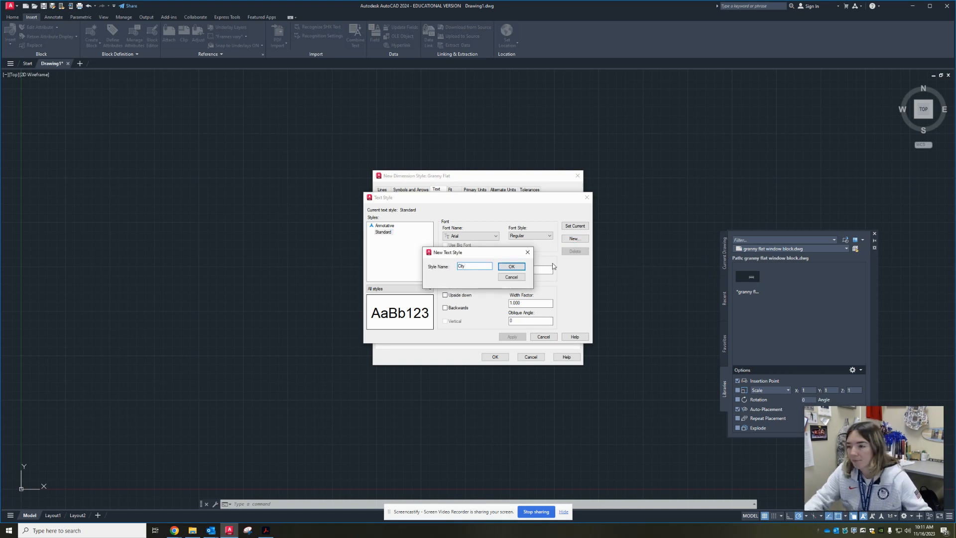
{"action": "left_click", "coordinate": [511, 266]}
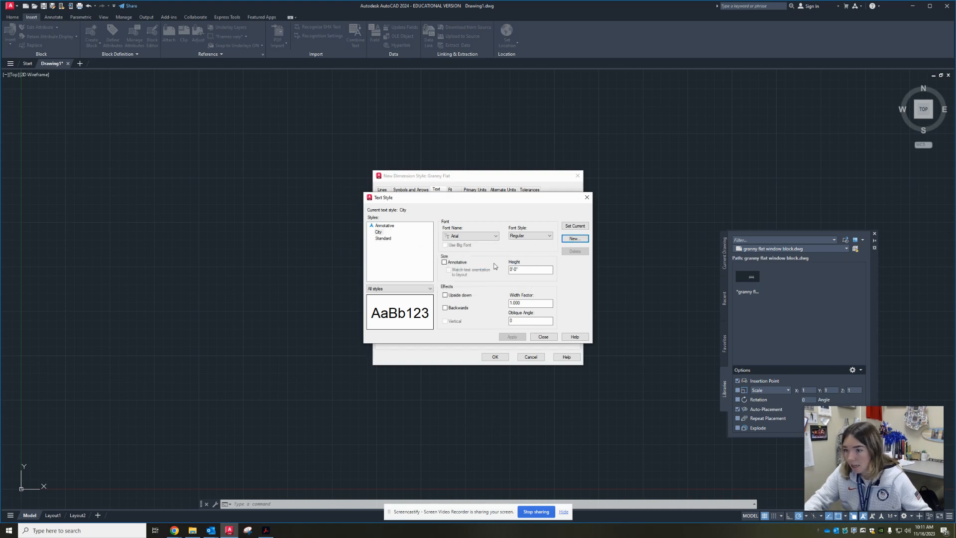
Give the City text style the CityBlueprint font and a height of 6", and apply the changes
{"action": "left_click", "coordinate": [468, 240]}
{"action": "scroll", "coordinate": [483, 308], "scroll_direction": "down", "scroll_amount": 5}
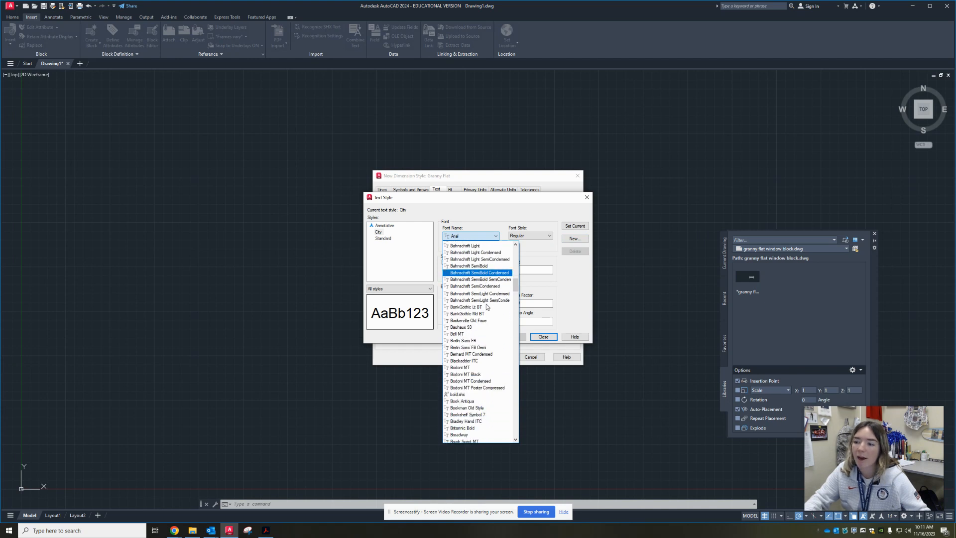
{"action": "scroll", "coordinate": [481, 319], "scroll_direction": "down", "scroll_amount": 5}
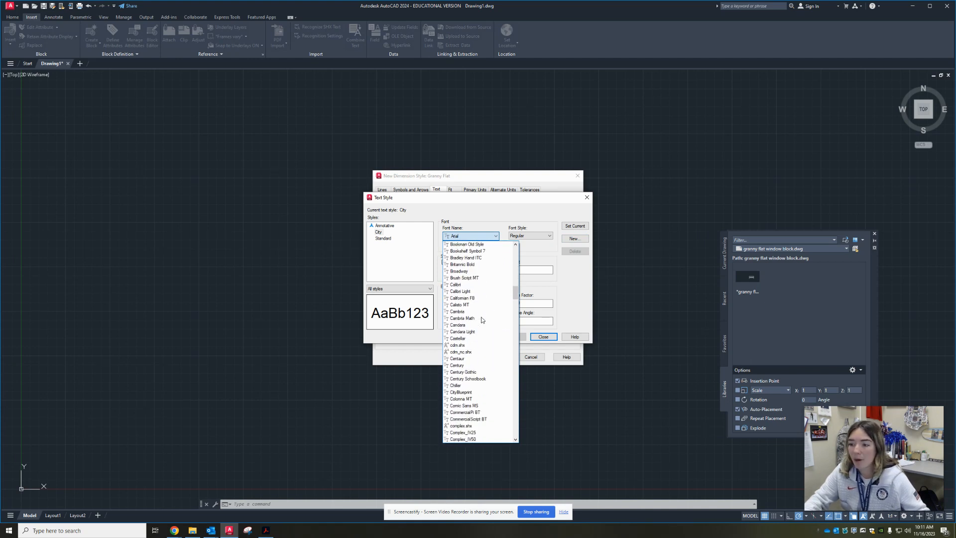
{"action": "left_click", "coordinate": [483, 392]}
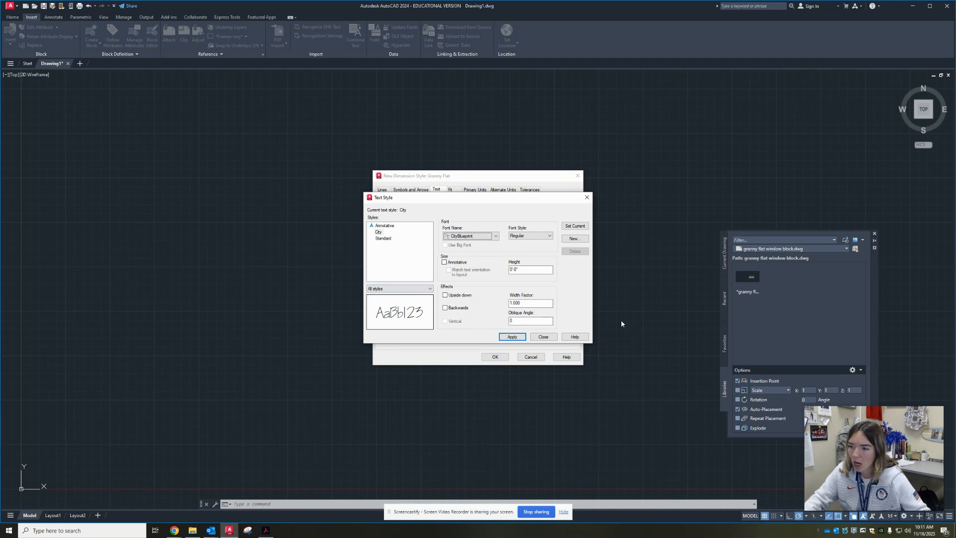
{"action": "left_click_drag", "start_coordinate": [530, 270], "coordinate": [473, 273]}
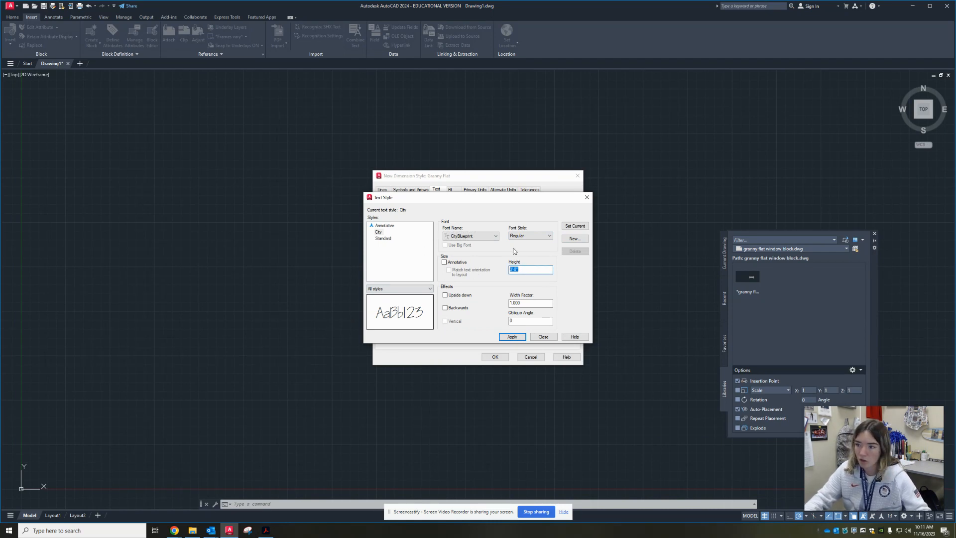
{"action": "type", "text": "6"}
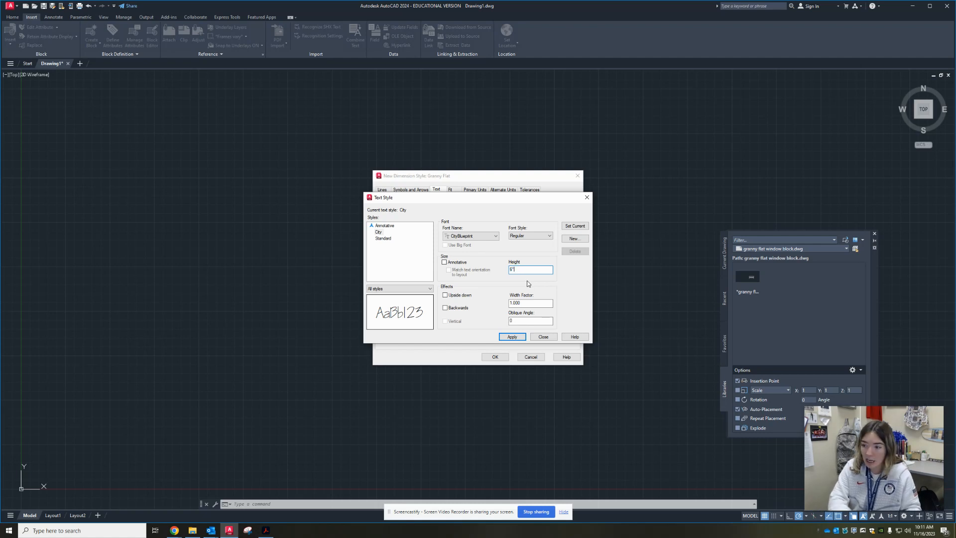
{"action": "type", "text": "\""}
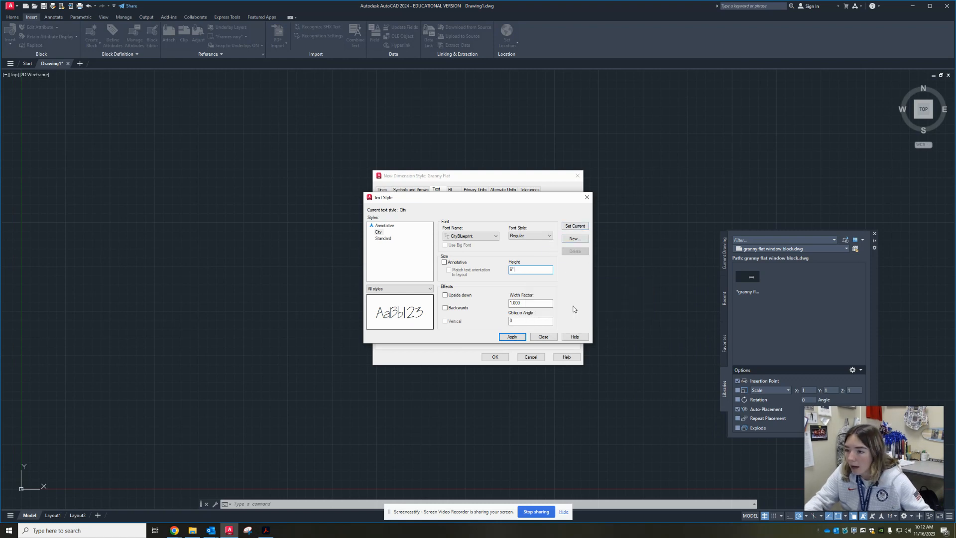
{"action": "left_click", "coordinate": [513, 337]}
{"action": "left_click", "coordinate": [543, 337]}
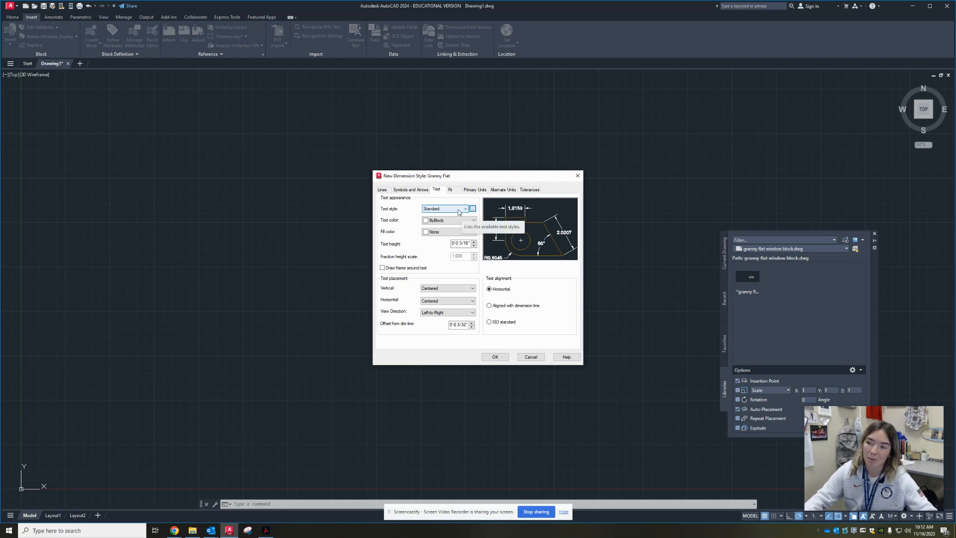
Assign the City text style to the Granny Flat dimension style and set its text color to ByLayer
{"action": "left_click", "coordinate": [458, 213]}
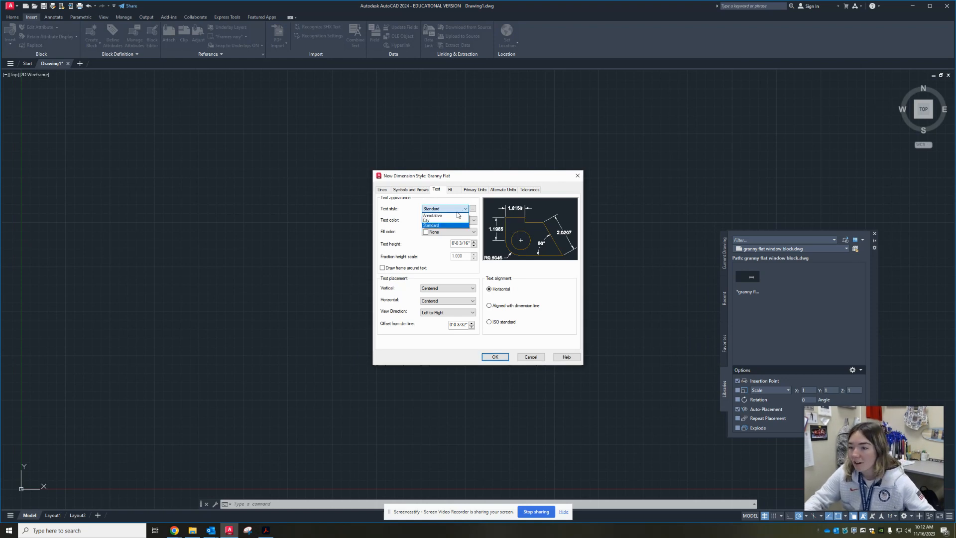
{"action": "left_click", "coordinate": [456, 220]}
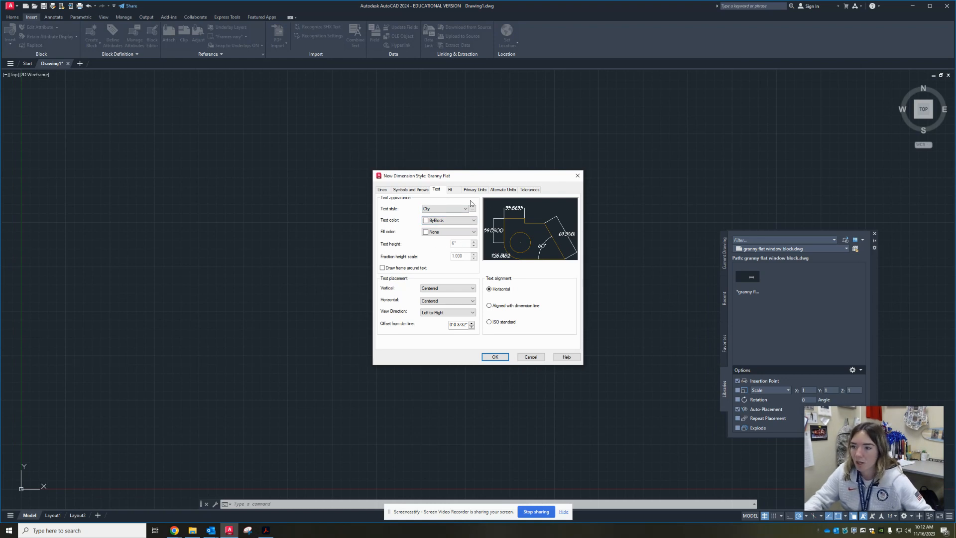
{"action": "left_click", "coordinate": [462, 221]}
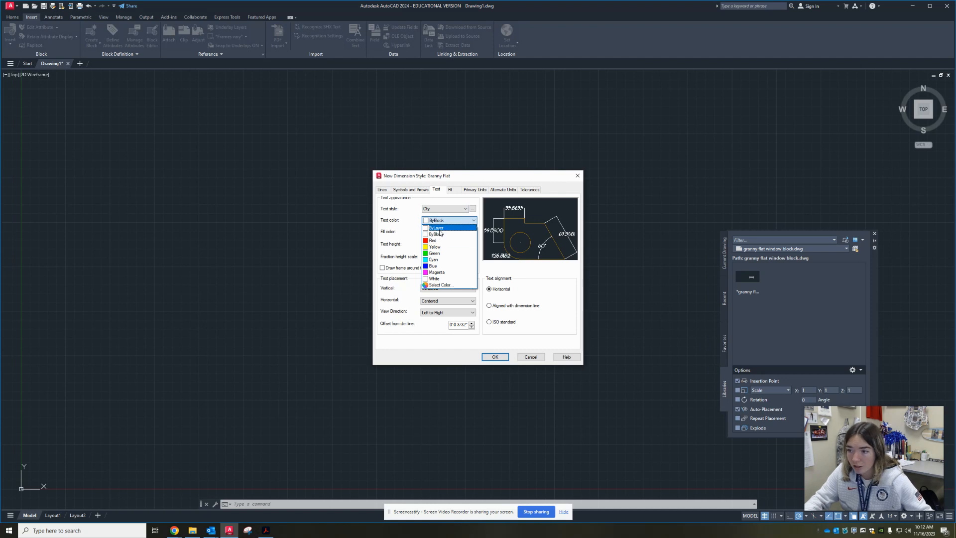
{"action": "left_click", "coordinate": [441, 233]}
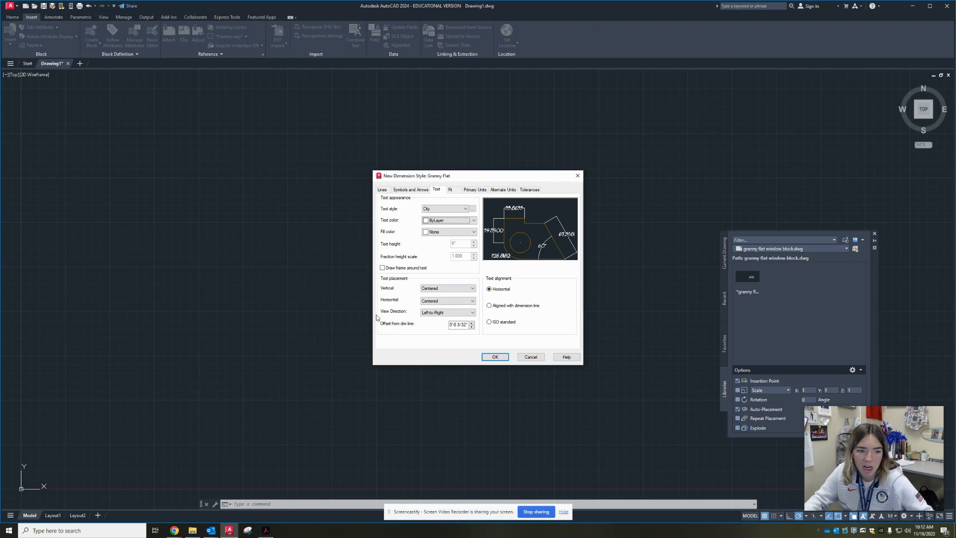
Align the dimension text with the dimension line and set its vertical placement to Above
{"action": "left_click", "coordinate": [489, 305]}
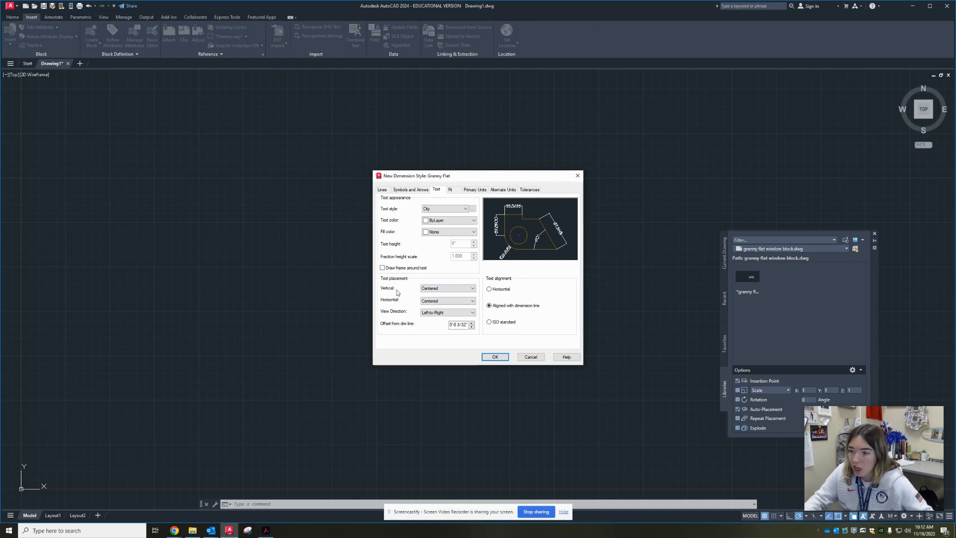
{"action": "left_click", "coordinate": [439, 289]}
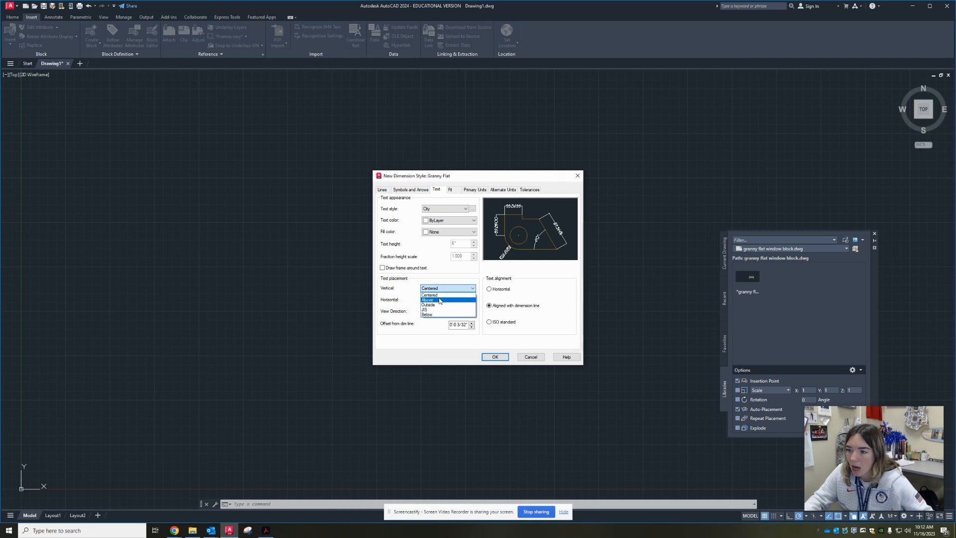
{"action": "left_click", "coordinate": [441, 299]}
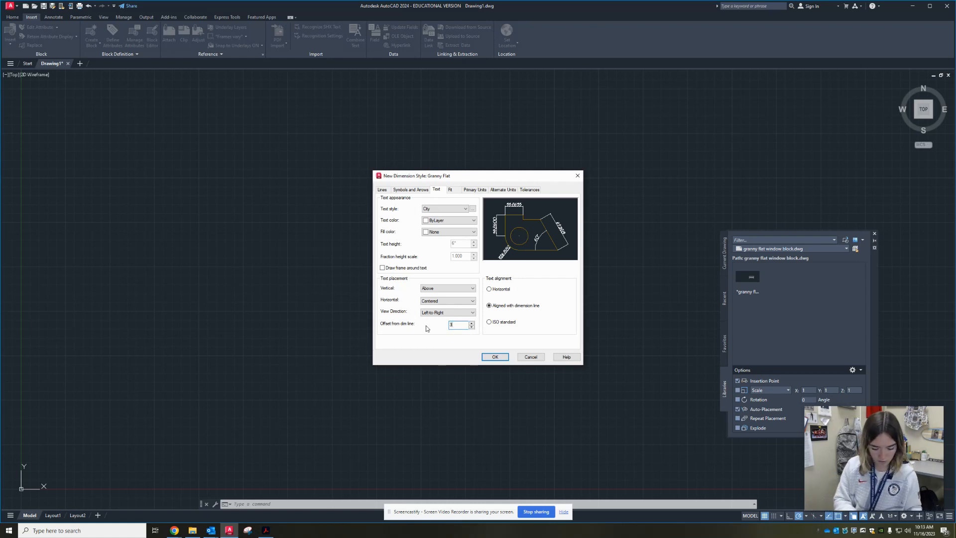
Set the dimension text's offset from the dimension line to 3"
{"action": "type", "text": "'"}
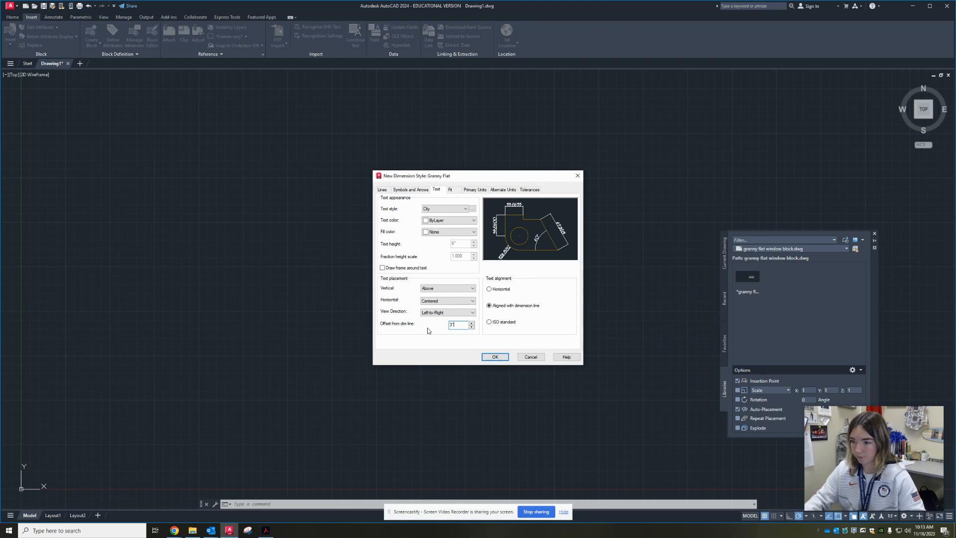
{"action": "key", "text": "BackSpace"}
{"action": "type", "text": "\""}
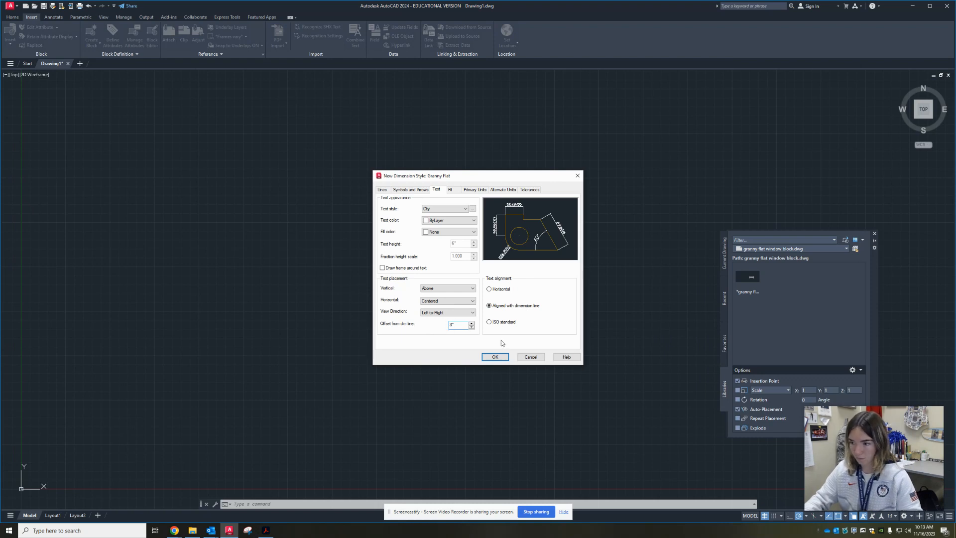
{"action": "left_click", "coordinate": [443, 209]}
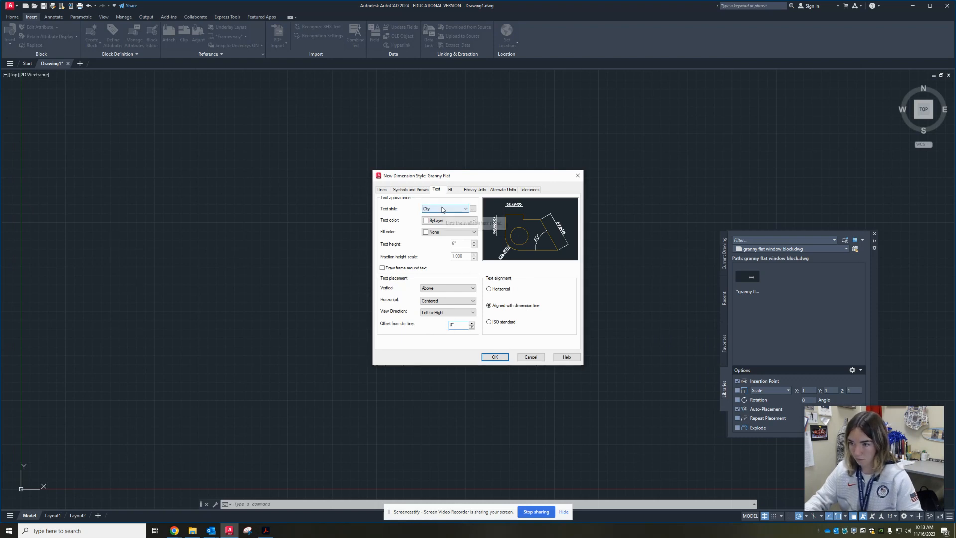
{"action": "left_click", "coordinate": [442, 210]}
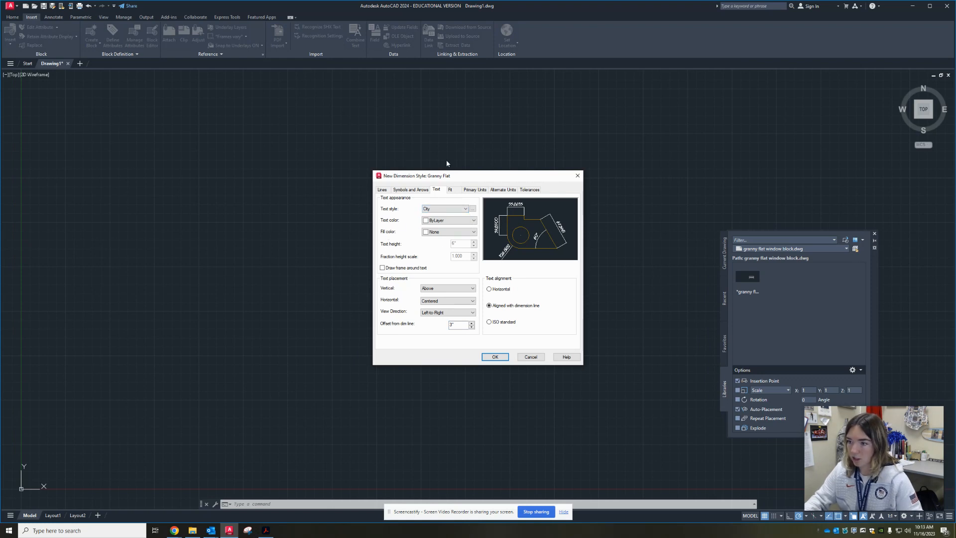
{"action": "left_click", "coordinate": [434, 288]}
{"action": "left_click", "coordinate": [433, 304]}
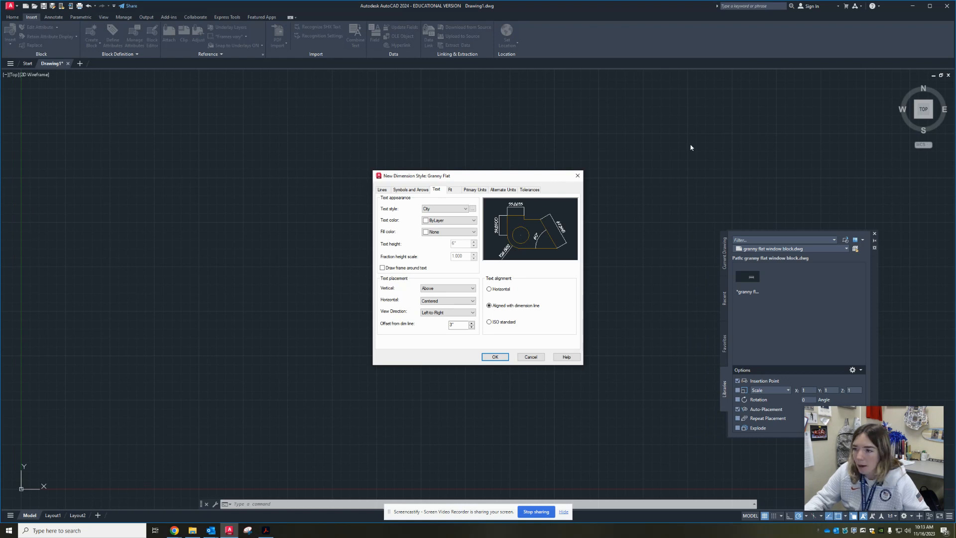
Set the Granny Flat dimension style's primary linear units to Architectural with a precision of 0'-0 1/8"
{"action": "left_click", "coordinate": [476, 191]}
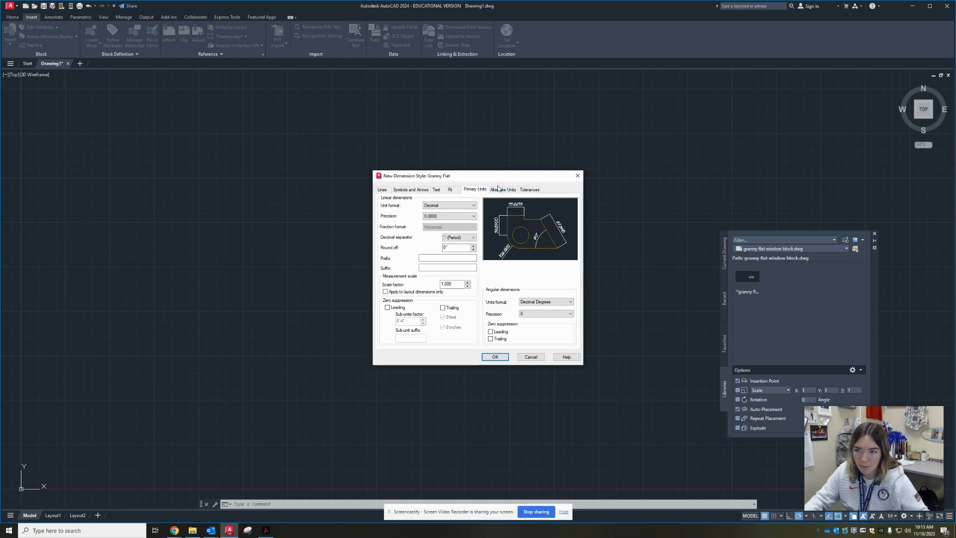
{"action": "left_click", "coordinate": [449, 210]}
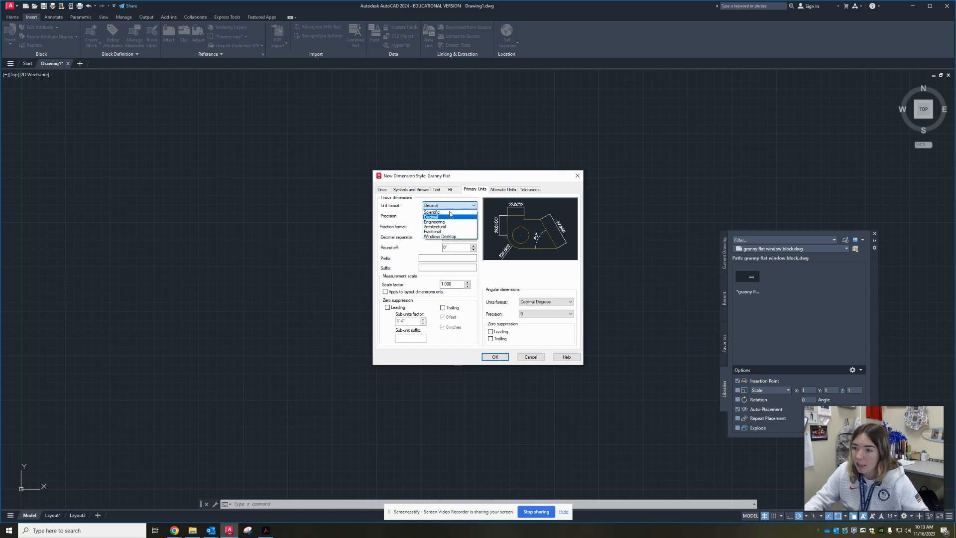
{"action": "left_click", "coordinate": [447, 228]}
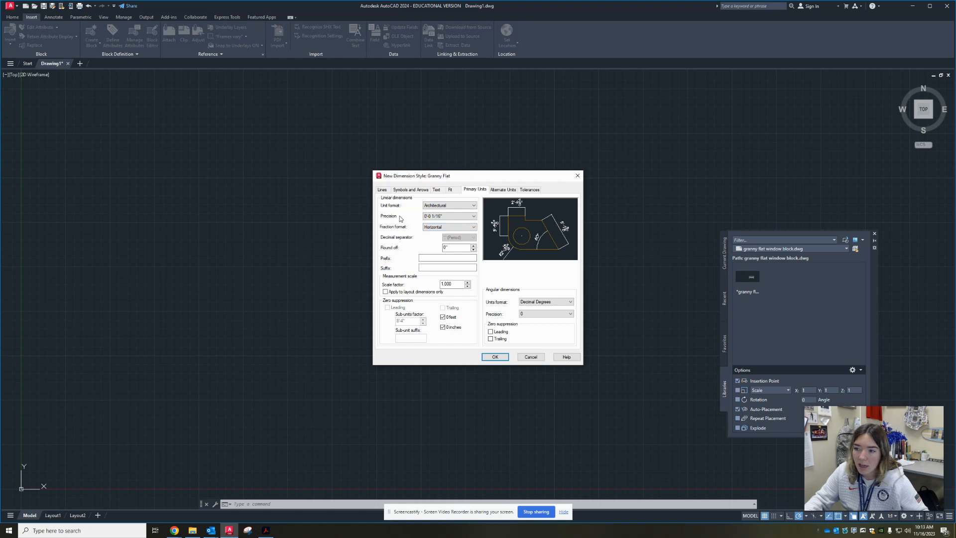
{"action": "left_click", "coordinate": [434, 217]}
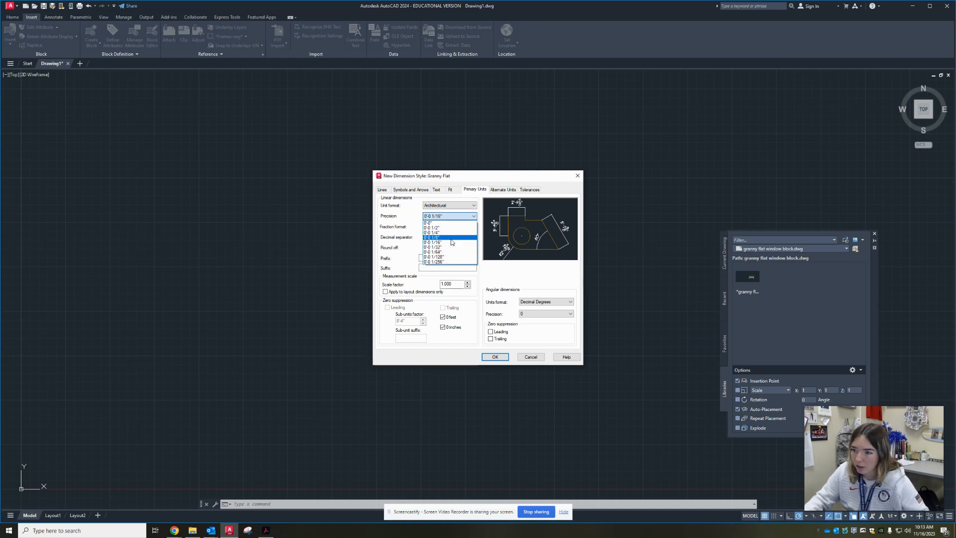
{"action": "left_click", "coordinate": [451, 238]}
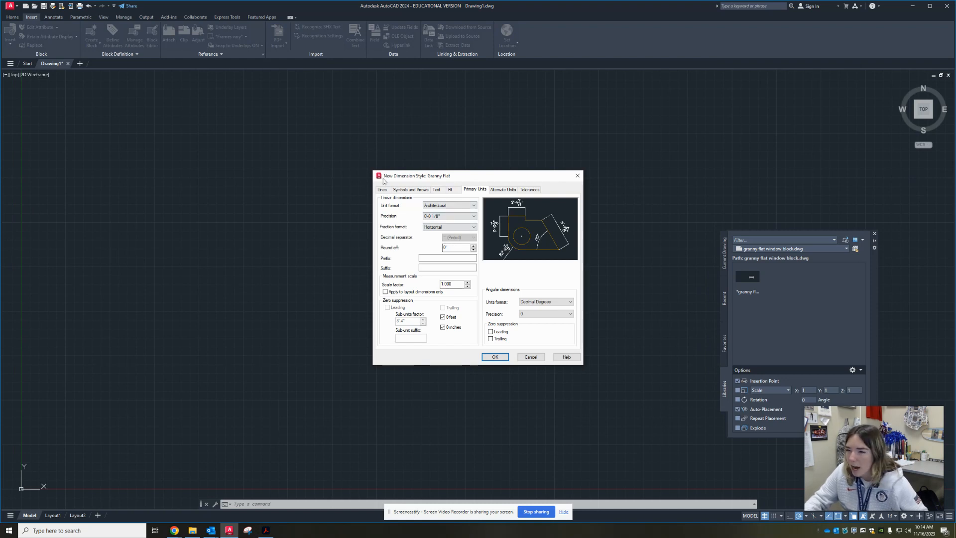
Set the first and second arrowheads to Architectural tick with an arrow size of 4"
{"action": "left_click", "coordinate": [410, 189]}
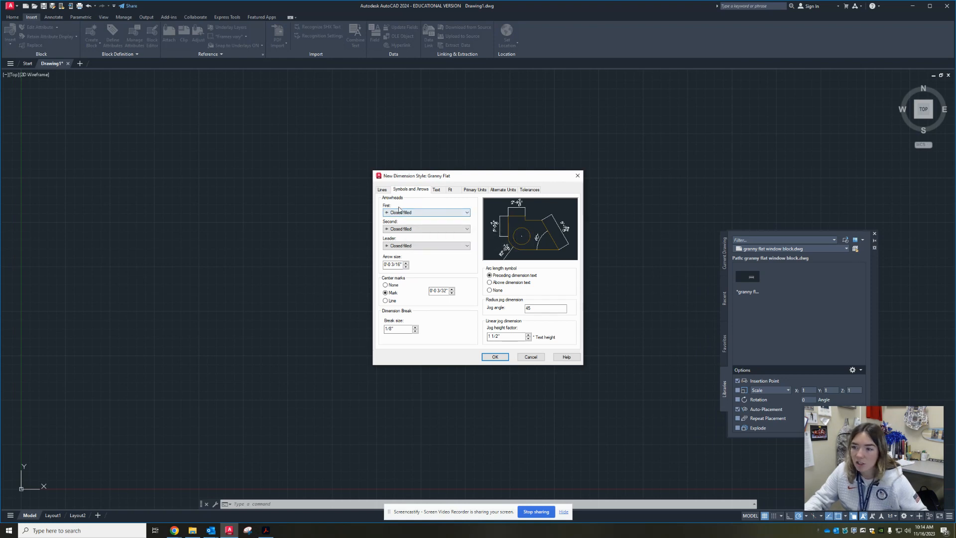
{"action": "left_click", "coordinate": [449, 213]}
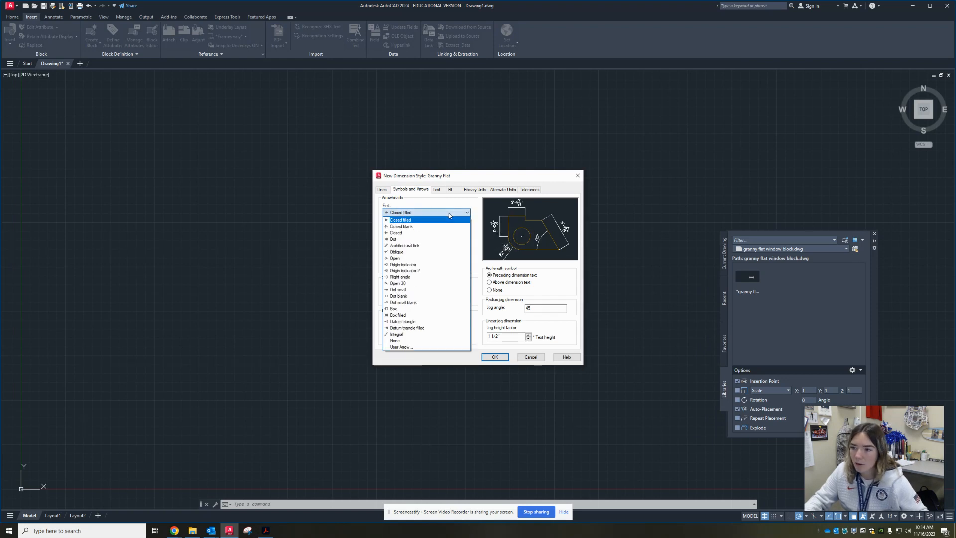
{"action": "left_click", "coordinate": [437, 246]}
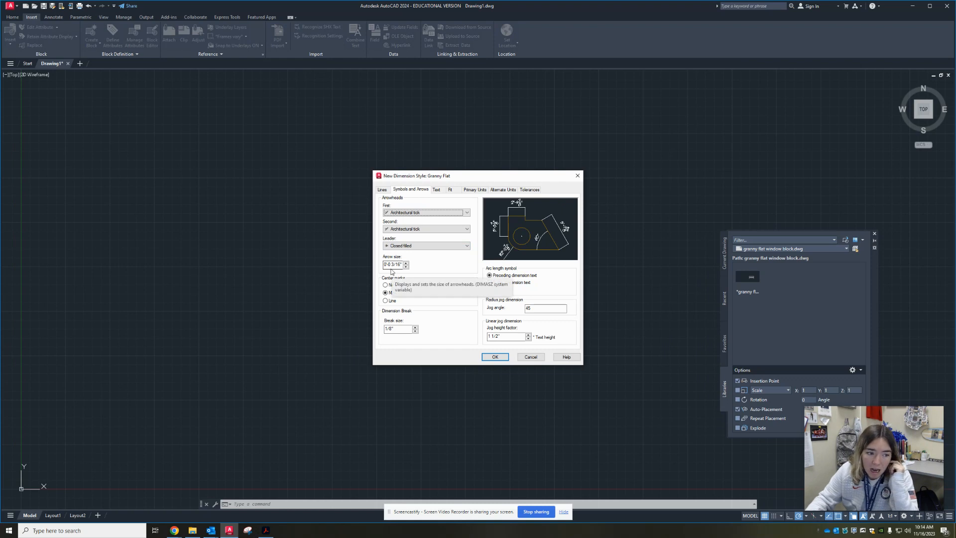
{"action": "left_click_drag", "start_coordinate": [391, 268], "coordinate": [423, 269]}
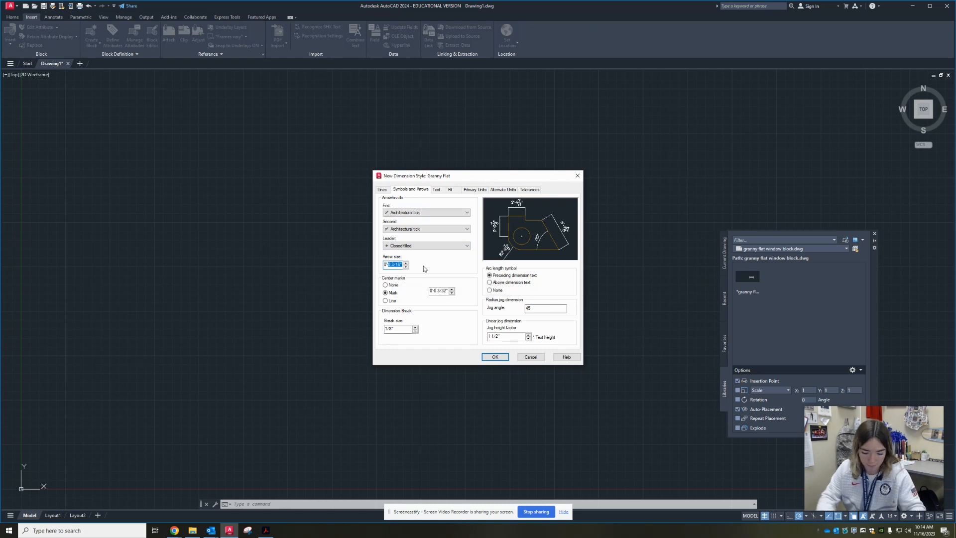
{"action": "key", "text": "BackSpace"}
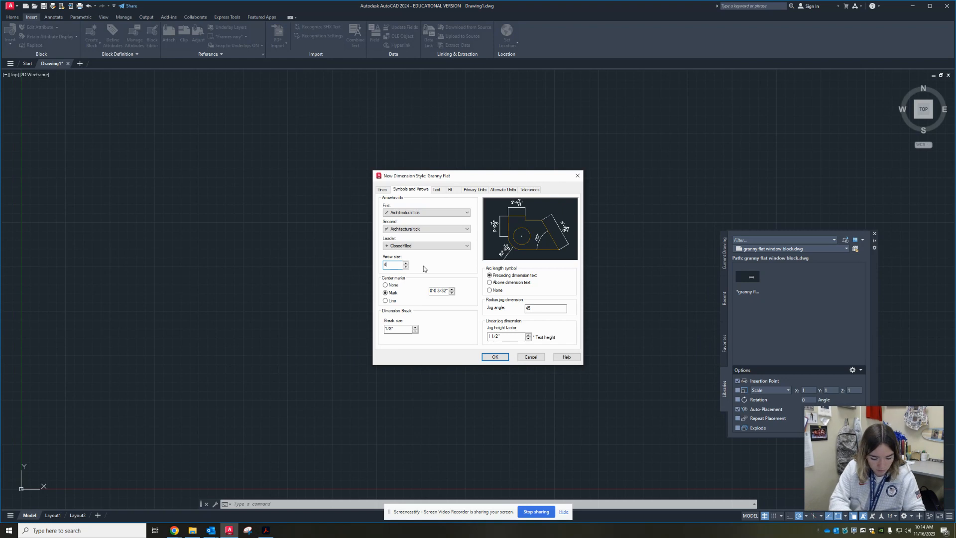
{"action": "type", "text": "4\""}
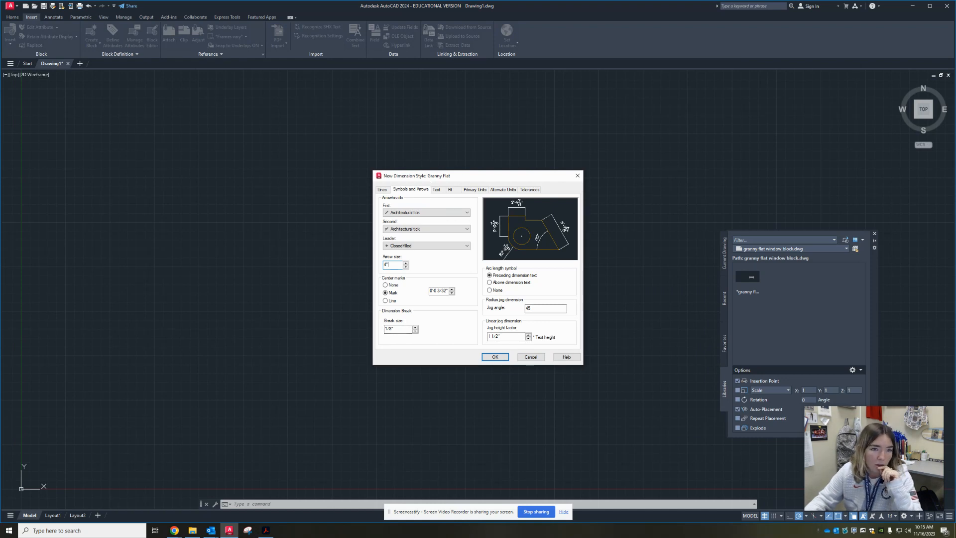
Set the color, linetype and lineweight of the dimension lines to ByLayer
{"action": "left_click", "coordinate": [383, 190]}
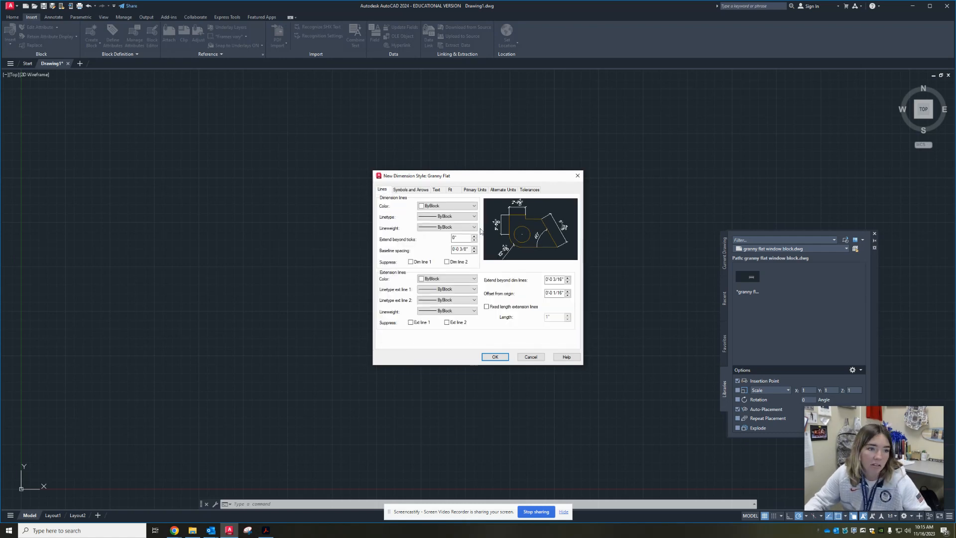
{"action": "left_click", "coordinate": [457, 207]}
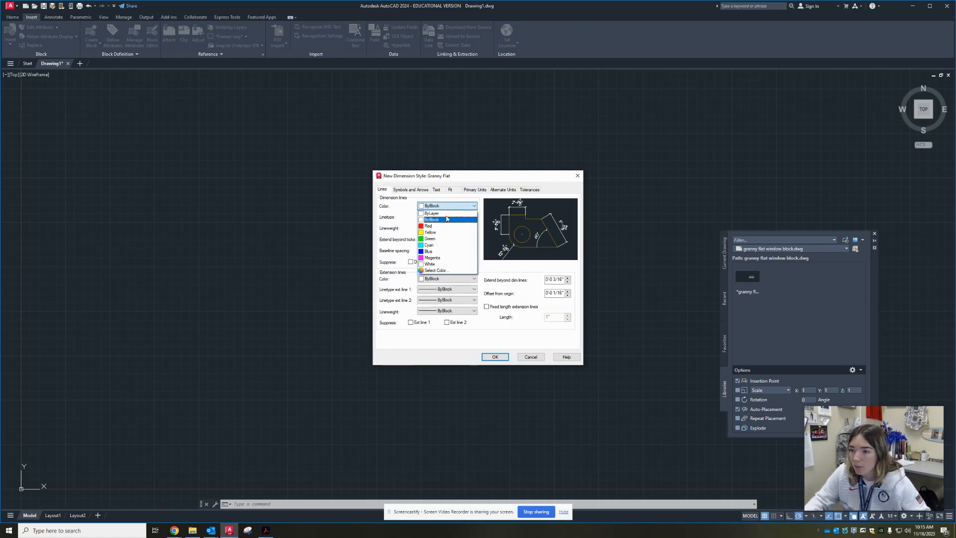
{"action": "left_click", "coordinate": [438, 214]}
{"action": "left_click", "coordinate": [454, 217]}
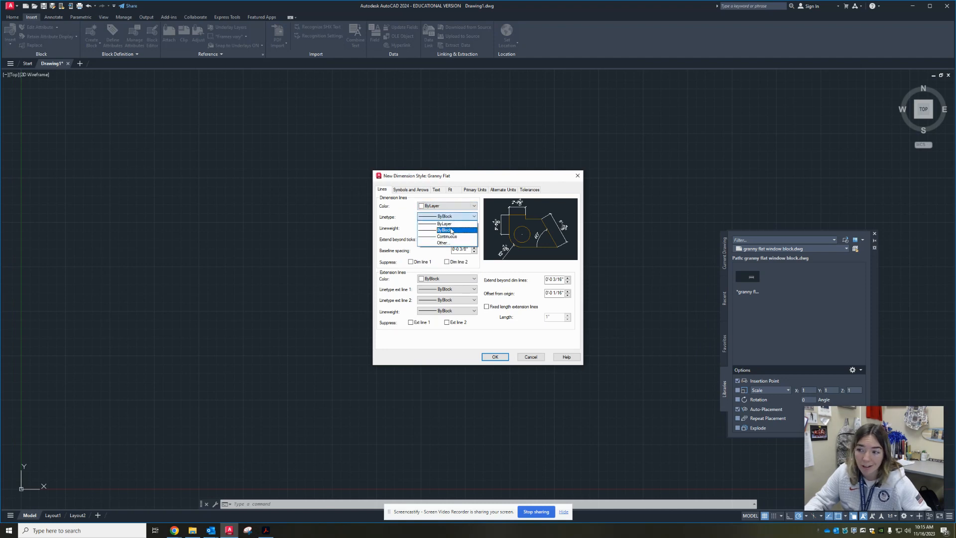
{"action": "left_click", "coordinate": [446, 224]}
{"action": "left_click", "coordinate": [448, 227]}
{"action": "left_click", "coordinate": [448, 235]}
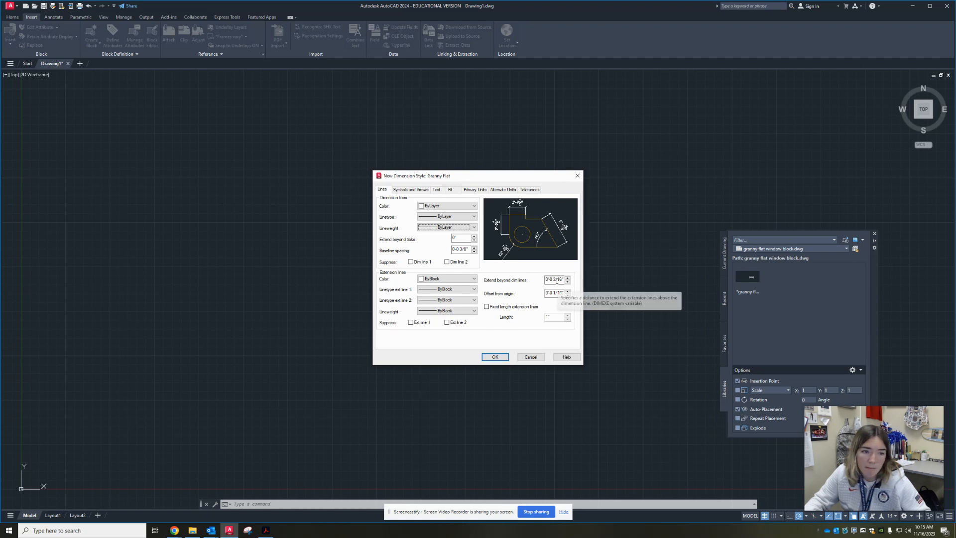
Give the extension lines a 3" extension beyond the dimension lines, a 3" origin offset, and ByLayer color, linetypes and lineweight
{"action": "left_click", "coordinate": [557, 280]}
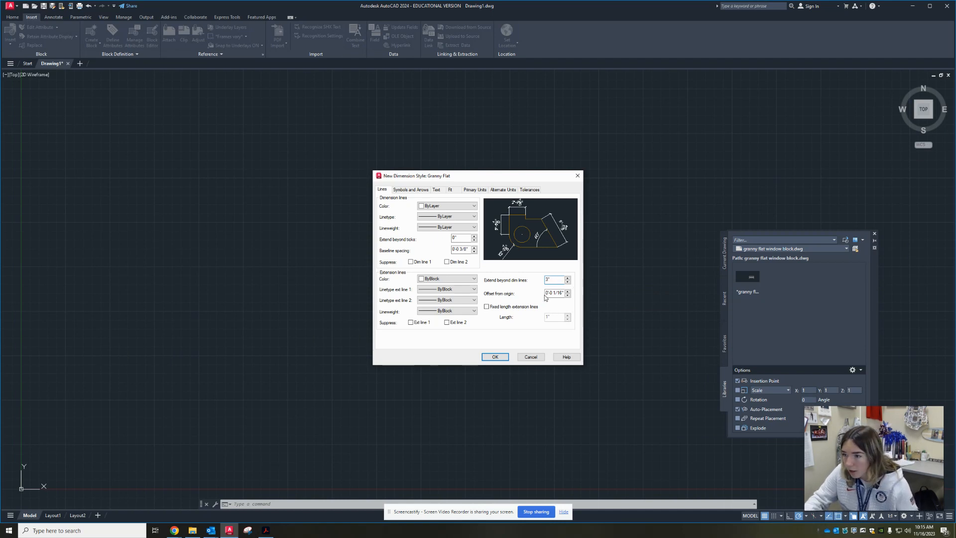
{"action": "key", "text": "BackSpace"}
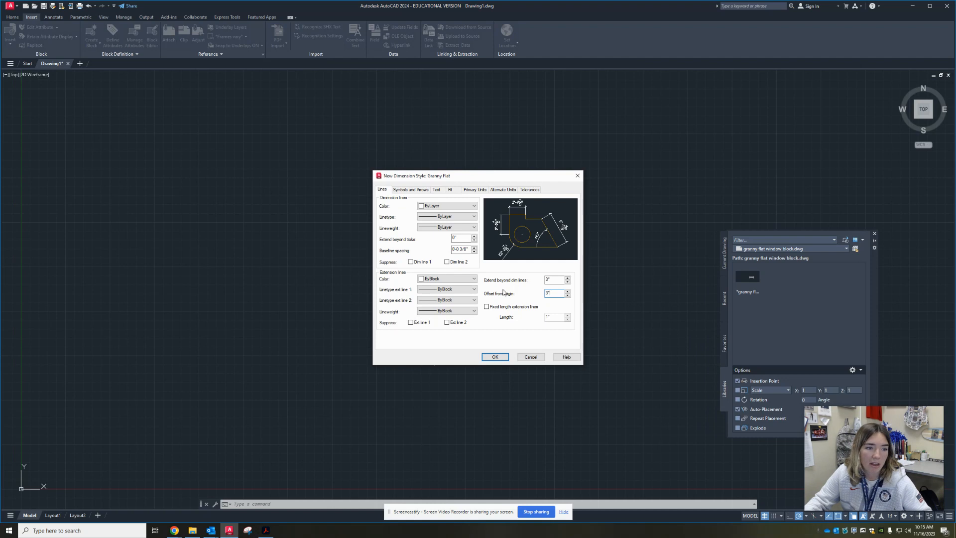
{"action": "left_click", "coordinate": [448, 290]}
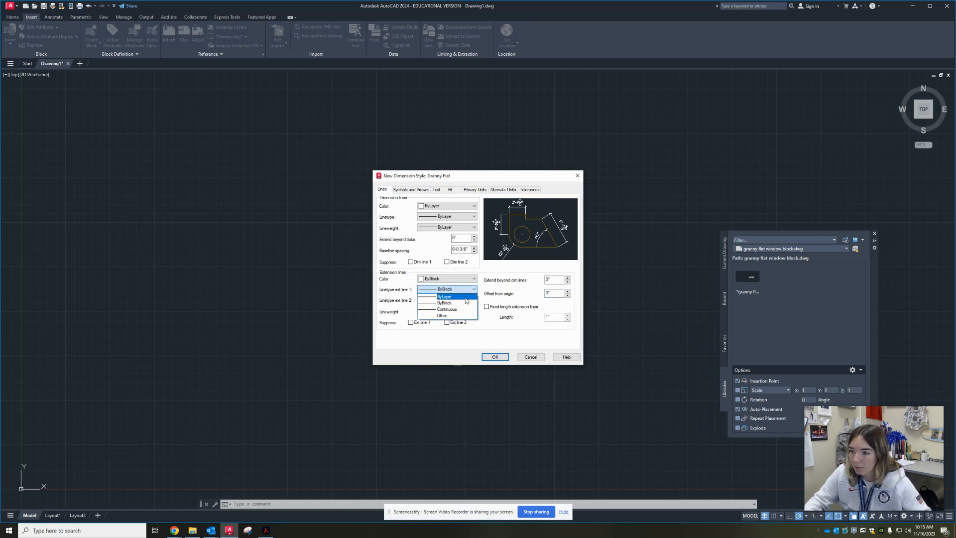
{"action": "left_click", "coordinate": [460, 297]}
{"action": "left_click", "coordinate": [462, 278]}
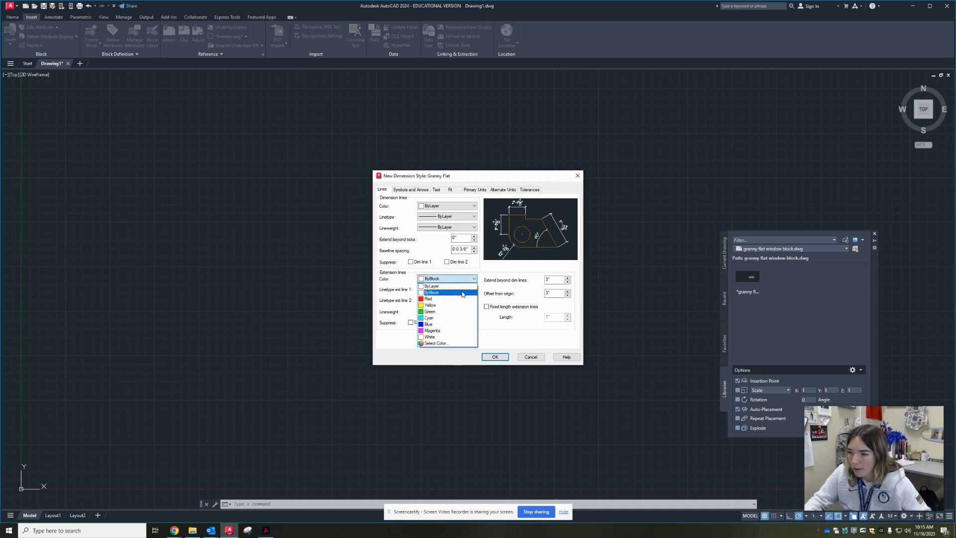
{"action": "left_click", "coordinate": [451, 285]}
{"action": "left_click", "coordinate": [460, 301]}
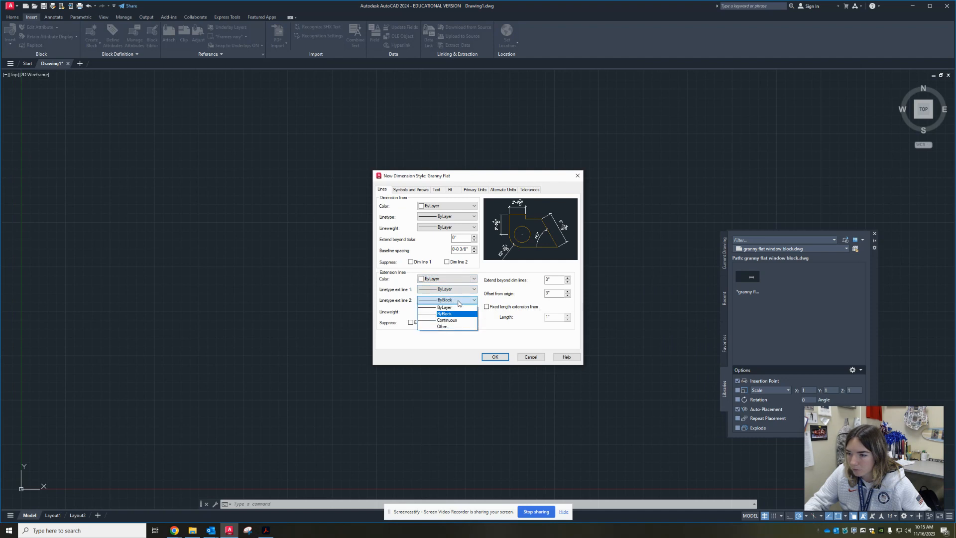
{"action": "left_click", "coordinate": [457, 314]}
{"action": "left_click", "coordinate": [454, 311]}
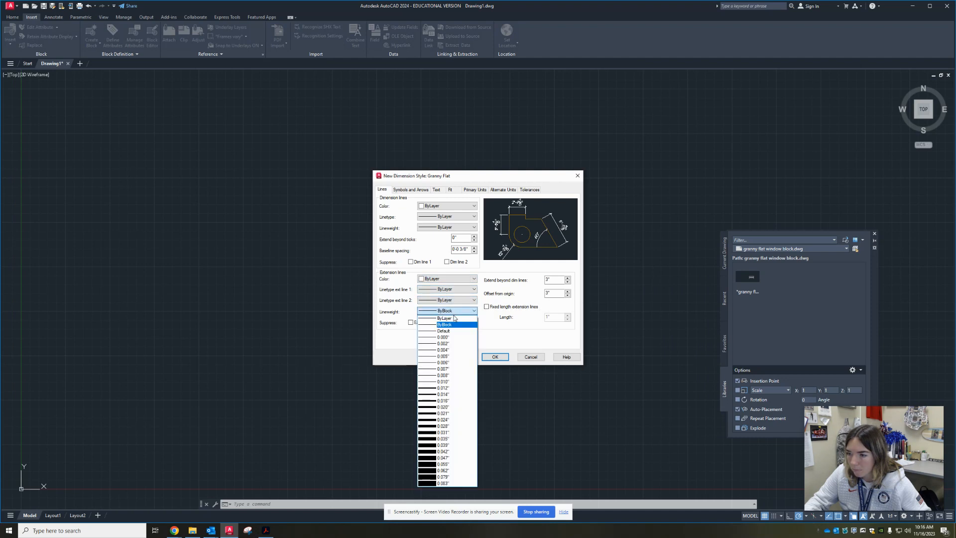
{"action": "left_click", "coordinate": [454, 319]}
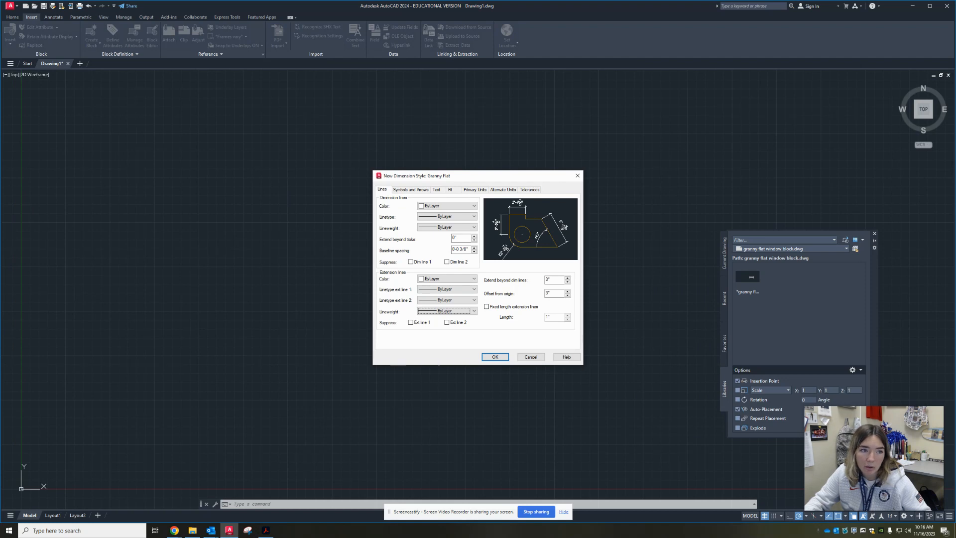
Accept the Granny Flat dimension style settings, make the style current and close the Dimension Style Manager
{"action": "left_click", "coordinate": [495, 356]}
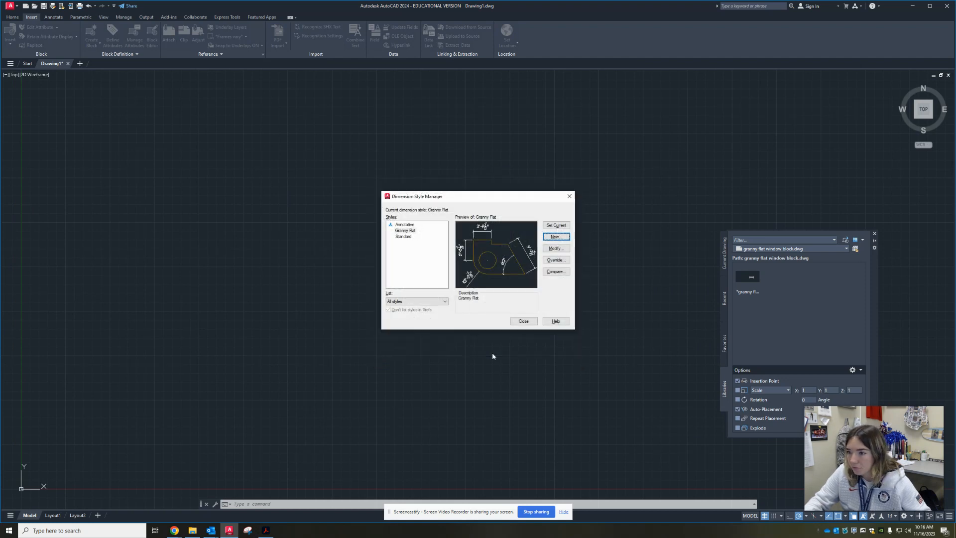
{"action": "left_click", "coordinate": [405, 230]}
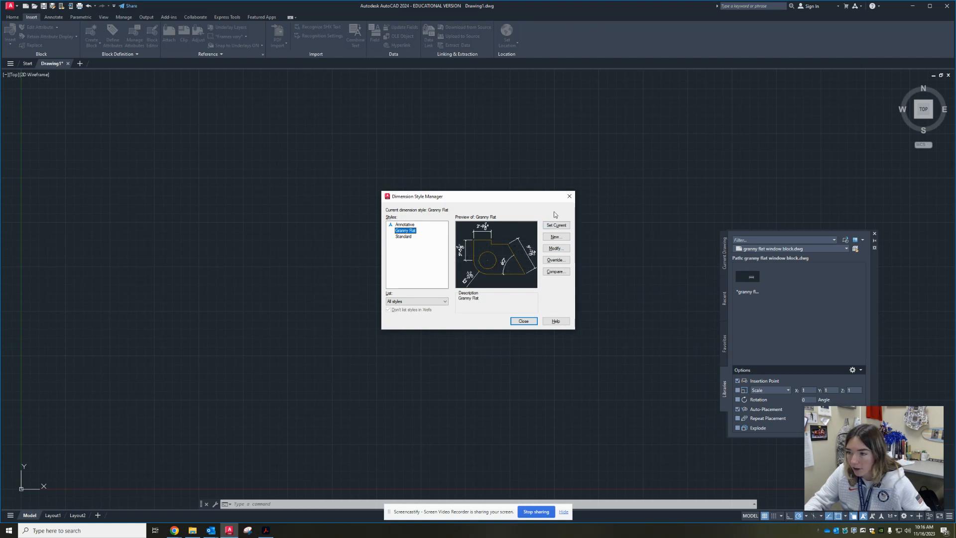
{"action": "left_click", "coordinate": [555, 225]}
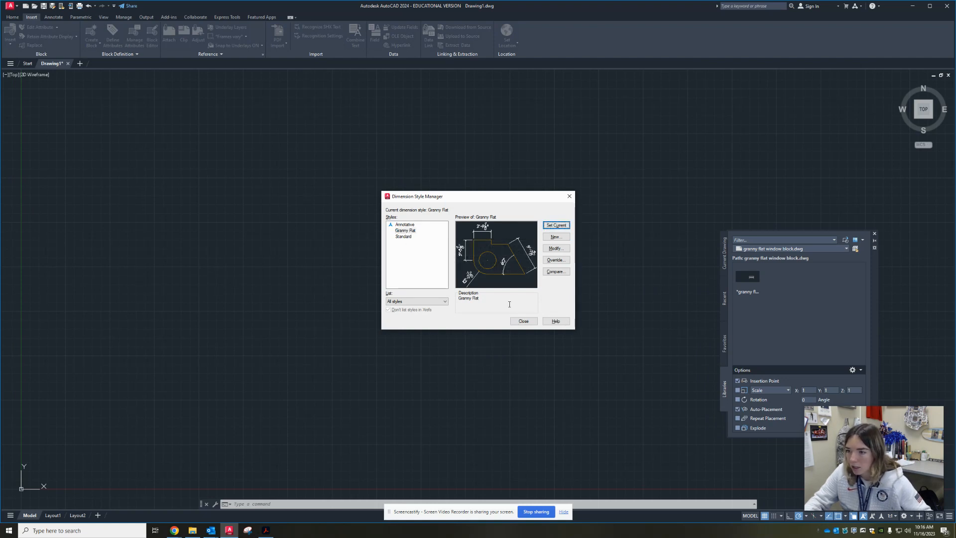
{"action": "left_click", "coordinate": [522, 321]}
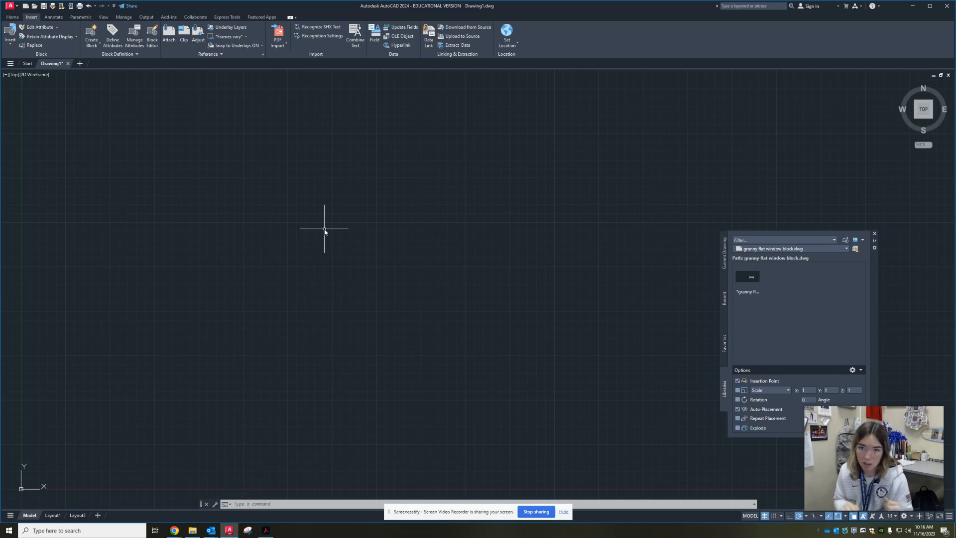
Create six new layers in the Layer Properties Manager
{"action": "type", "text": "layer"}
{"action": "key", "text": "Return"}
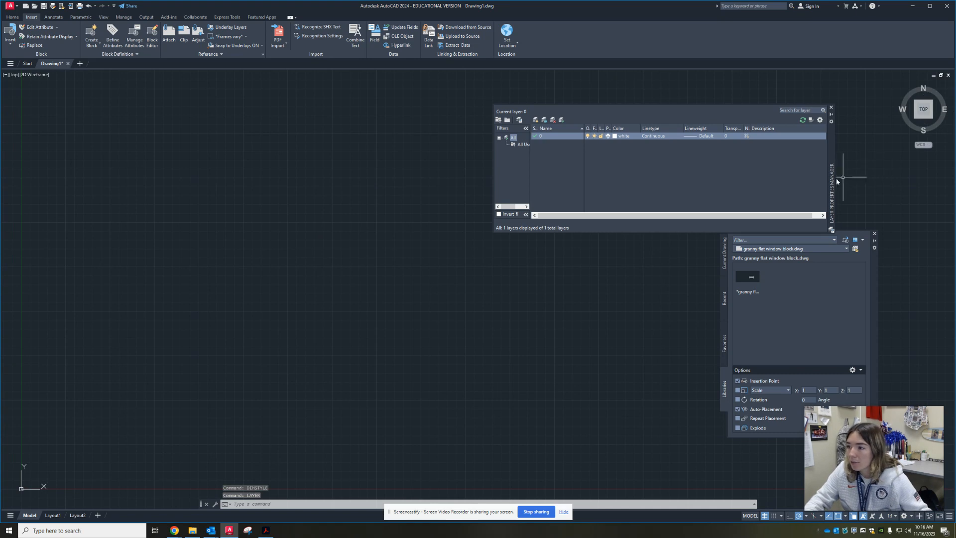
{"action": "left_click_drag", "start_coordinate": [831, 181], "coordinate": [563, 184]}
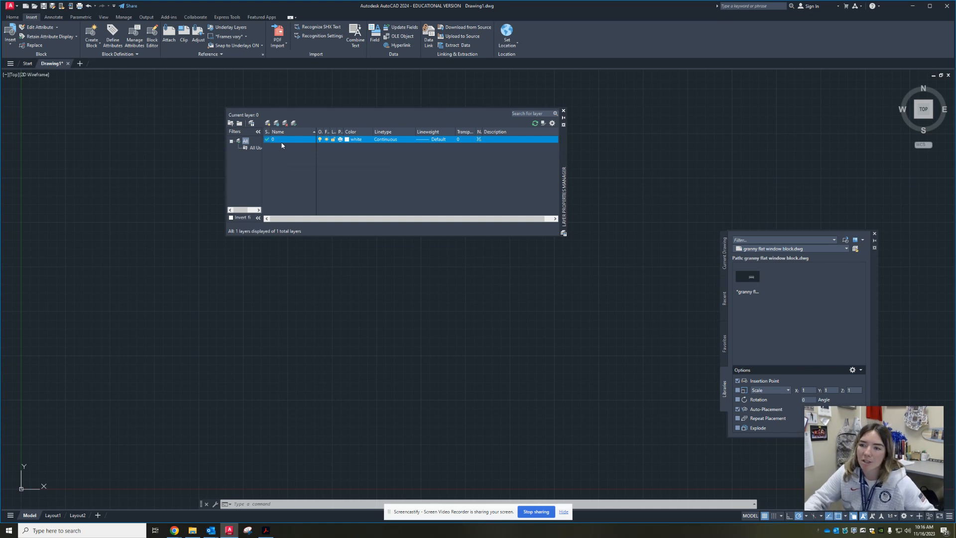
{"action": "left_click", "coordinate": [268, 124]}
{"action": "left_click", "coordinate": [268, 124]}
{"action": "left_click", "coordinate": [268, 123]}
{"action": "left_click", "coordinate": [268, 124]}
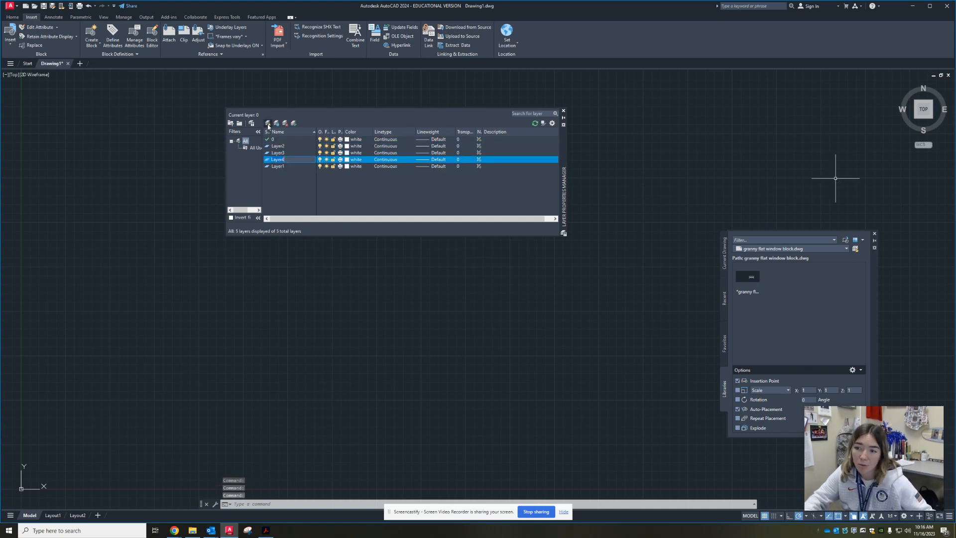
{"action": "left_click", "coordinate": [268, 123]}
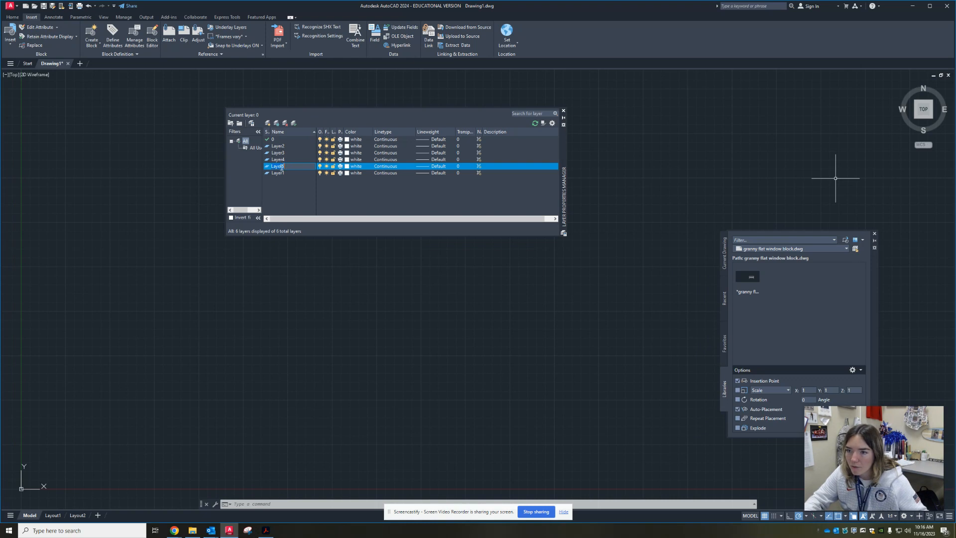
{"action": "left_click", "coordinate": [268, 124]}
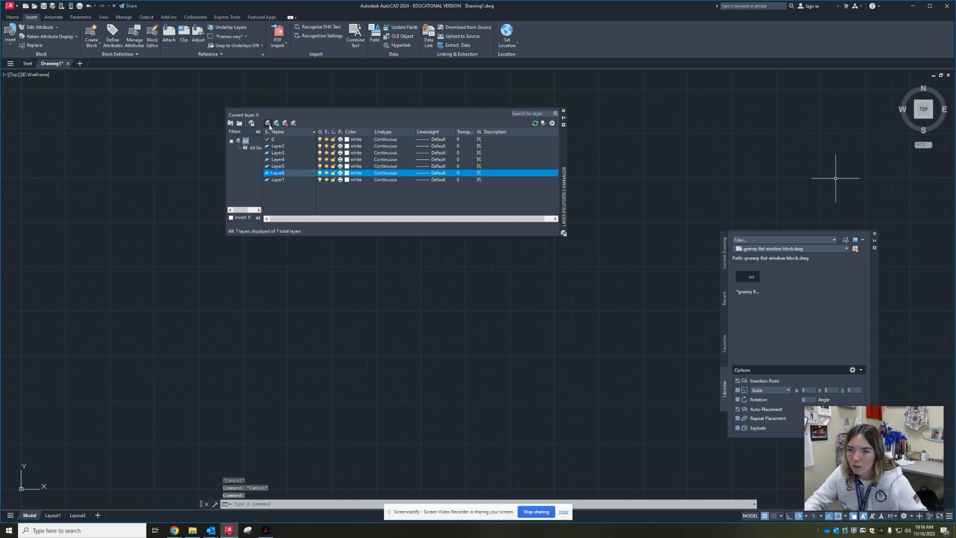
Turn off plotting for Layer2 and rename the layer as No Plot
{"action": "left_click", "coordinate": [277, 147]}
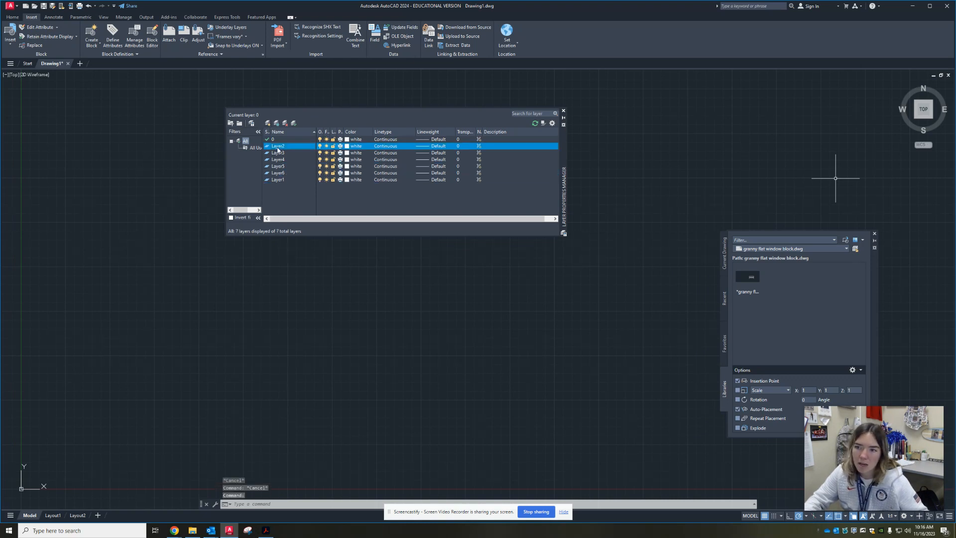
{"action": "left_click", "coordinate": [341, 148]}
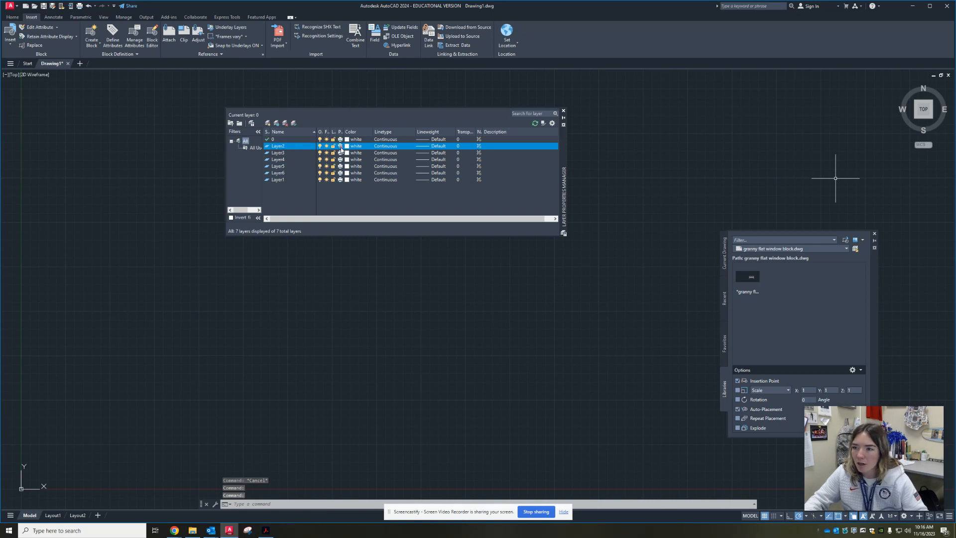
{"action": "right_click", "coordinate": [282, 146]}
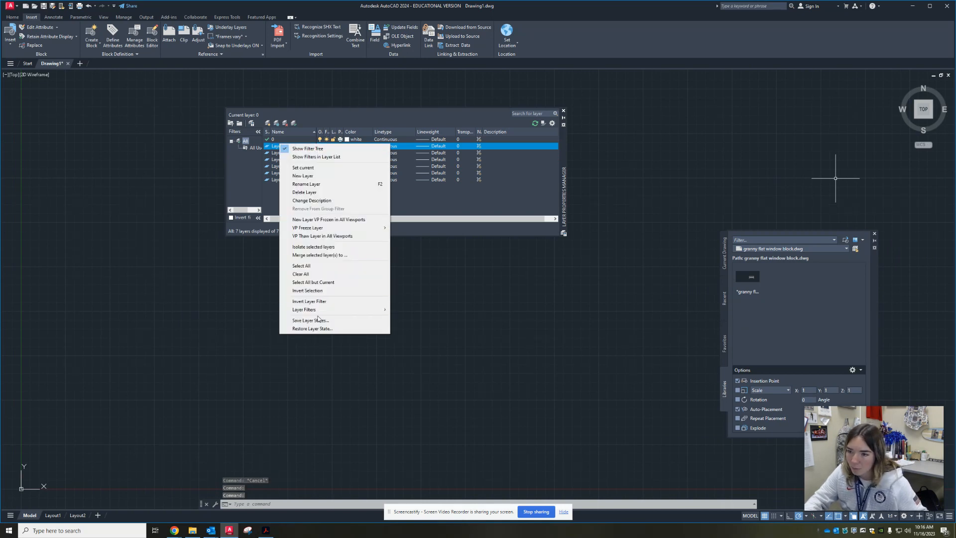
{"action": "left_click", "coordinate": [312, 184]}
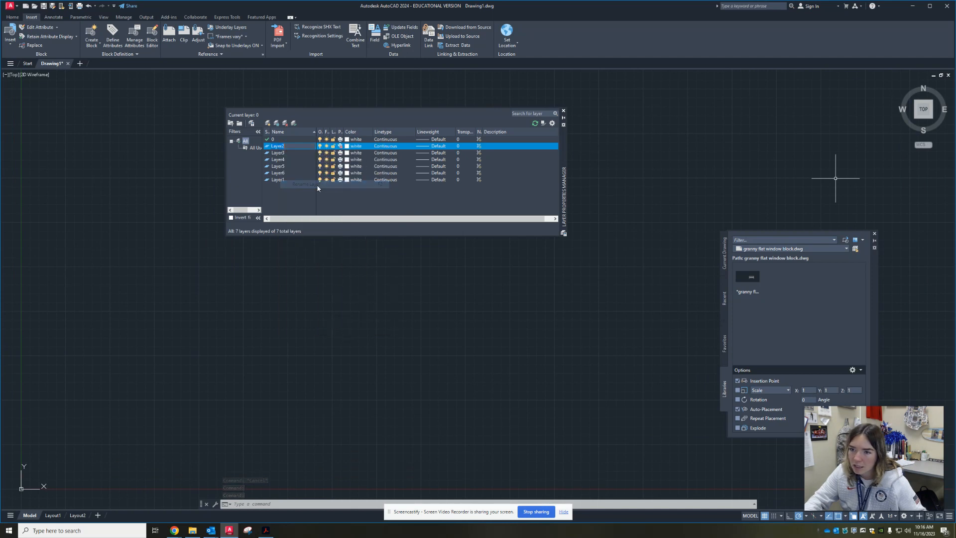
{"action": "type", "text": "No Plot"}
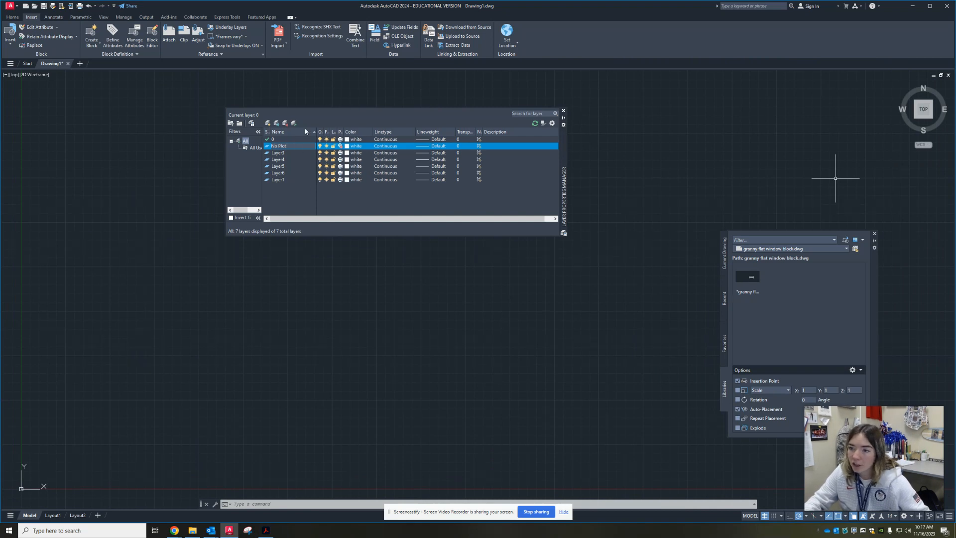
{"action": "left_click", "coordinate": [391, 147]}
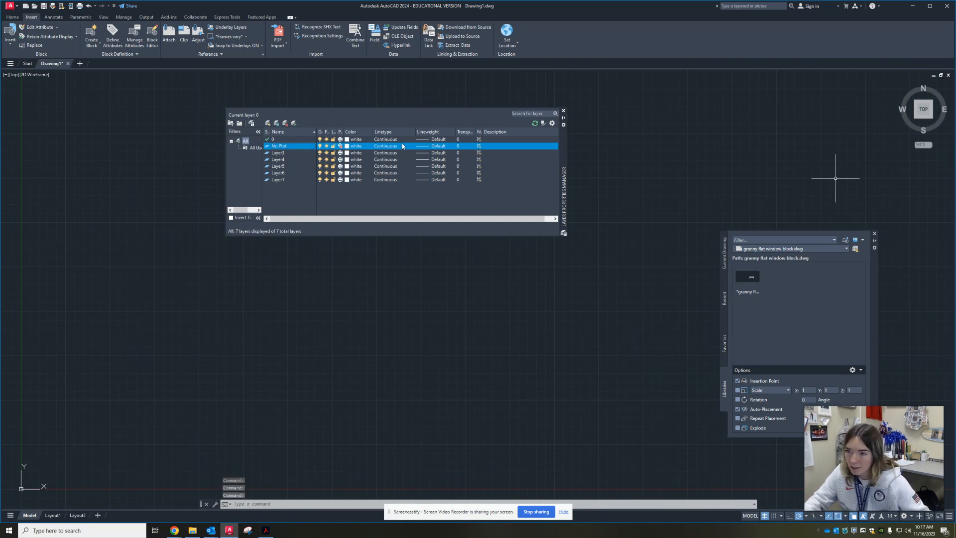
Rename Layer3 as Fixtures
{"action": "left_click", "coordinate": [282, 153]}
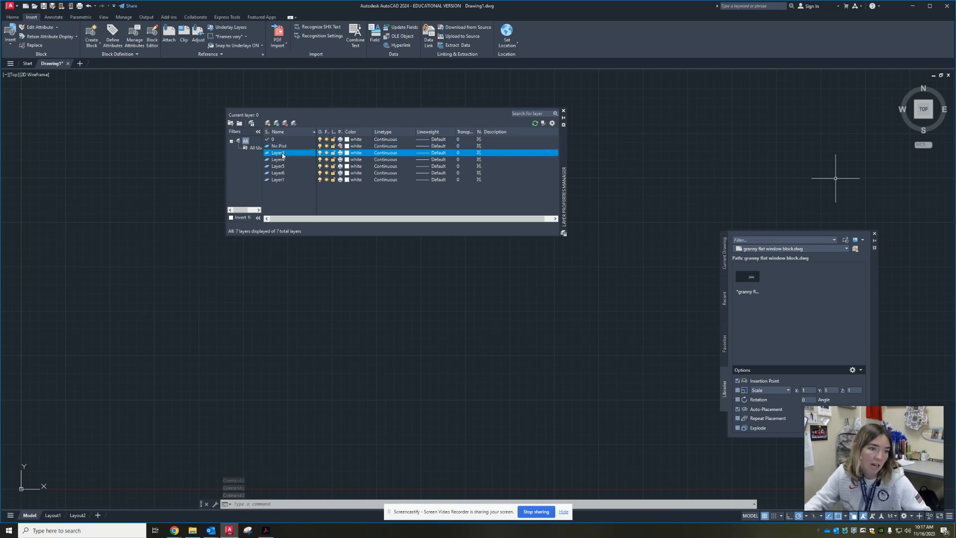
{"action": "right_click", "coordinate": [283, 156]}
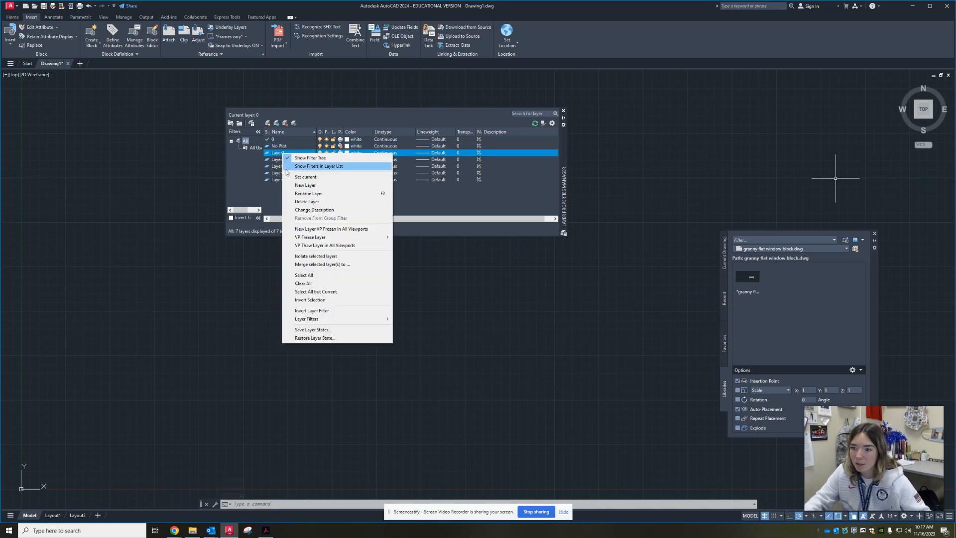
{"action": "left_click", "coordinate": [317, 194]}
{"action": "type", "text": "Fixture"}
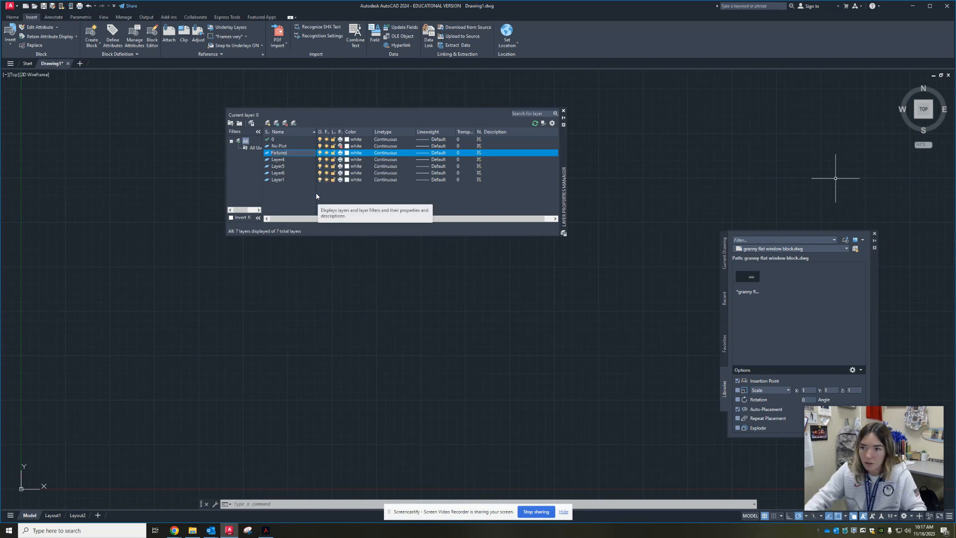
{"action": "type", "text": "s"}
Set the color of the Fixtures layer to magenta
{"action": "left_click", "coordinate": [348, 154]}
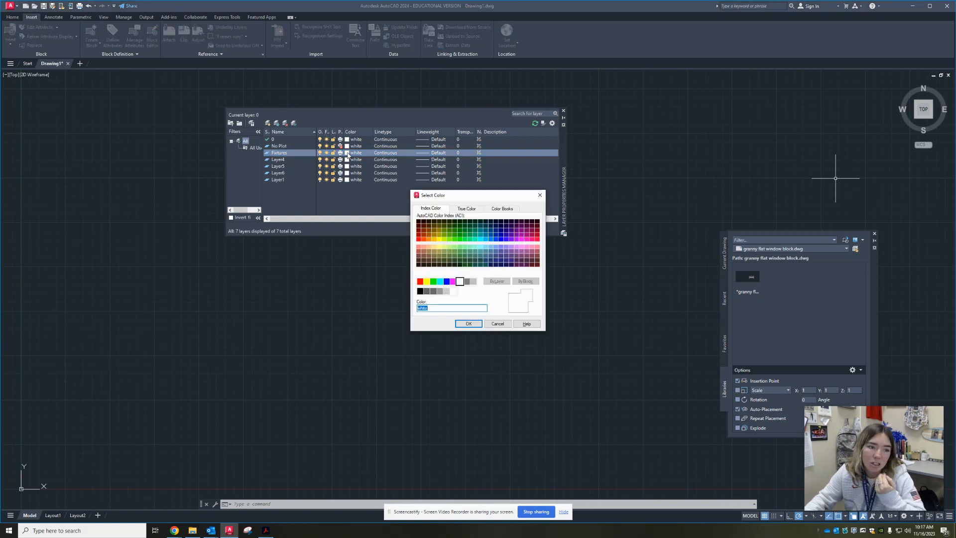
{"action": "left_click", "coordinate": [453, 282]}
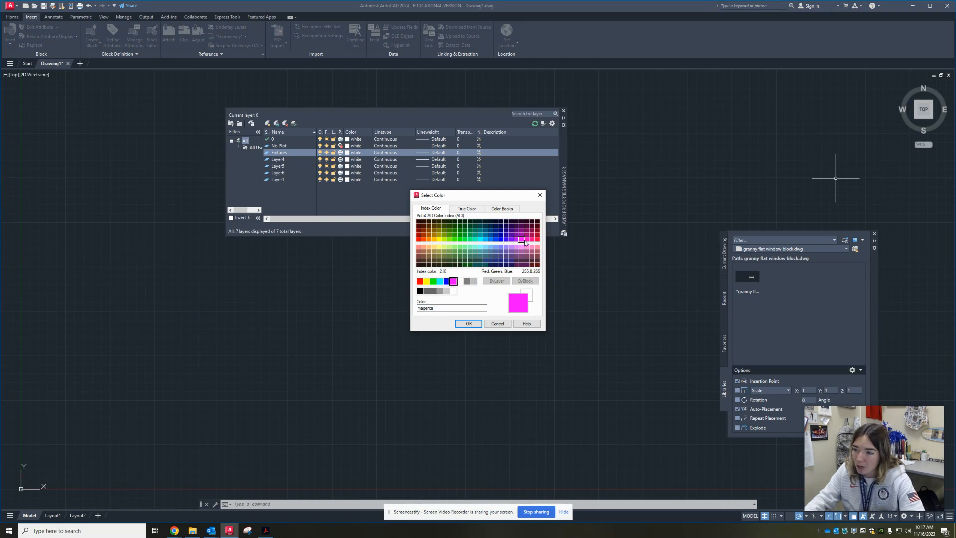
{"action": "left_click", "coordinate": [522, 240]}
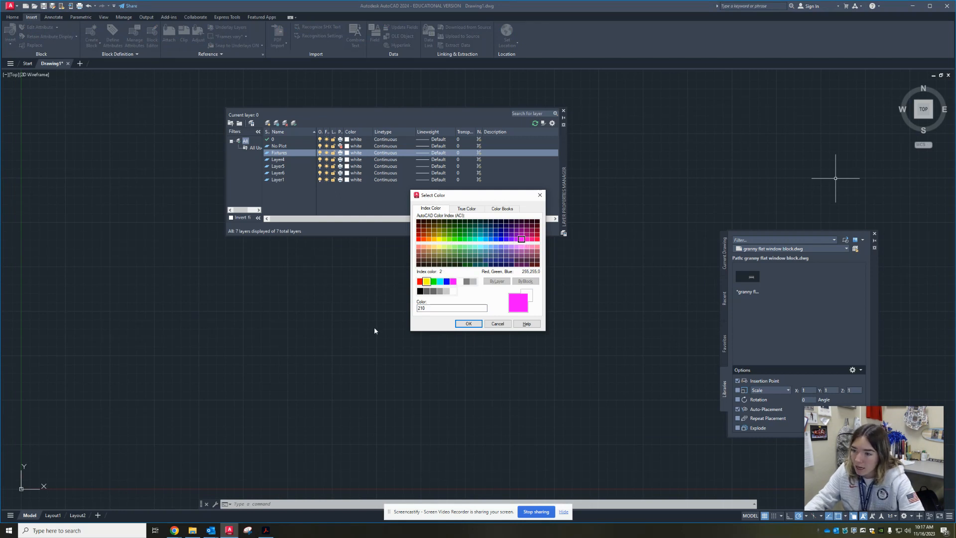
{"action": "left_click", "coordinate": [452, 281]}
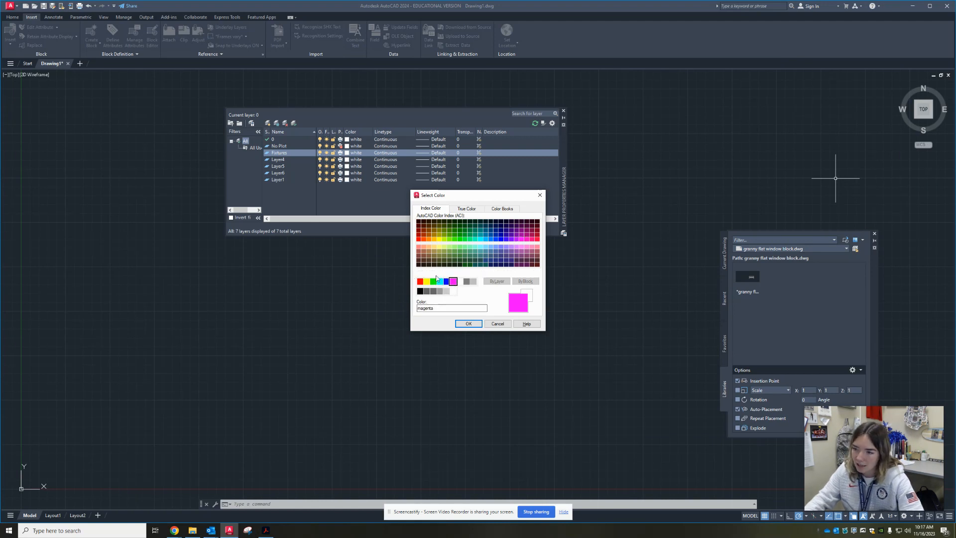
{"action": "left_click", "coordinate": [469, 324]}
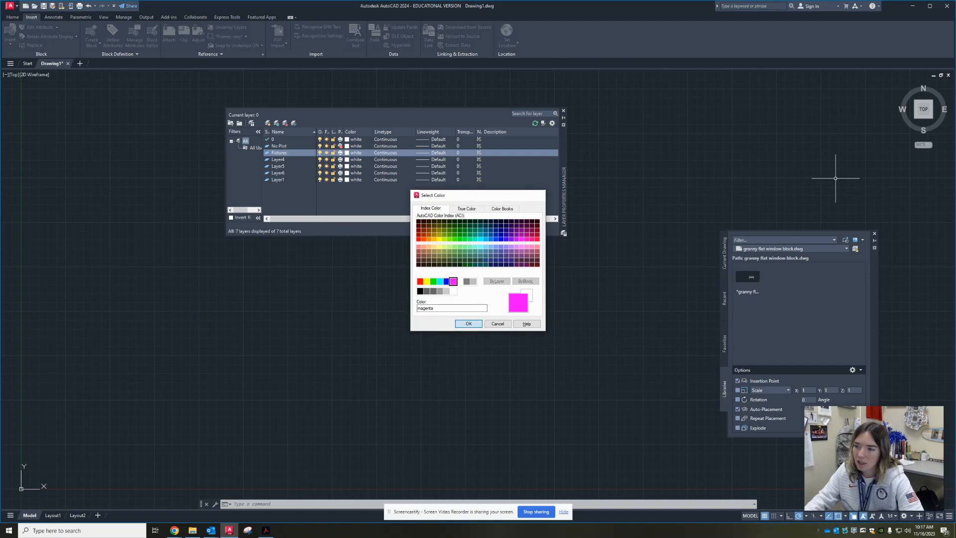
{"action": "left_click", "coordinate": [278, 160]}
{"action": "right_click", "coordinate": [278, 159]}
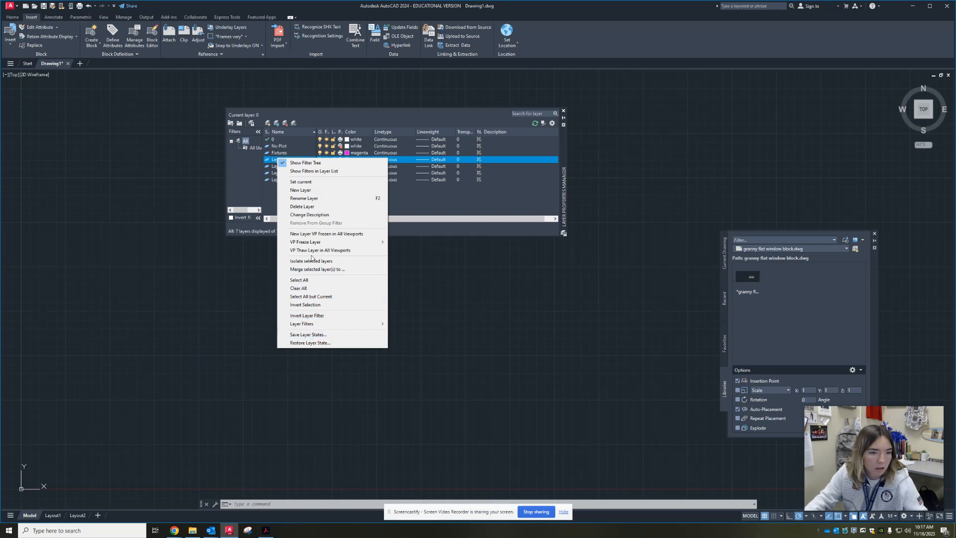
{"action": "left_click", "coordinate": [391, 168]}
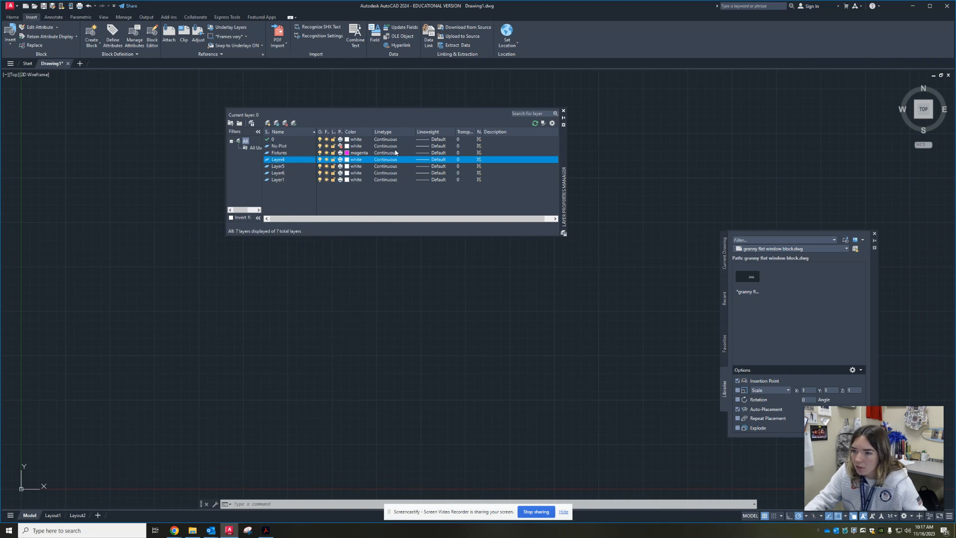
Set the lineweight of the Fixtures layer to 0.012"
{"action": "left_click", "coordinate": [438, 153]}
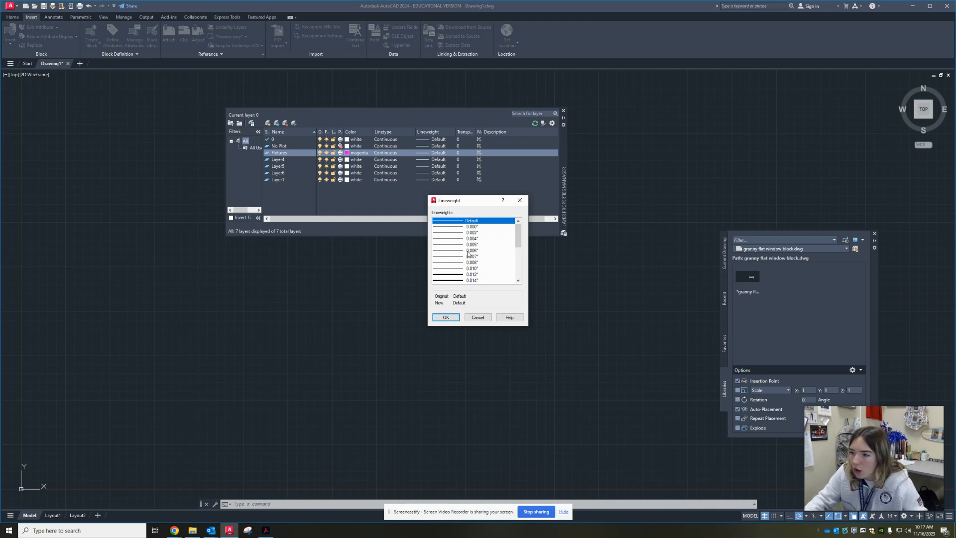
{"action": "left_click", "coordinate": [472, 274]}
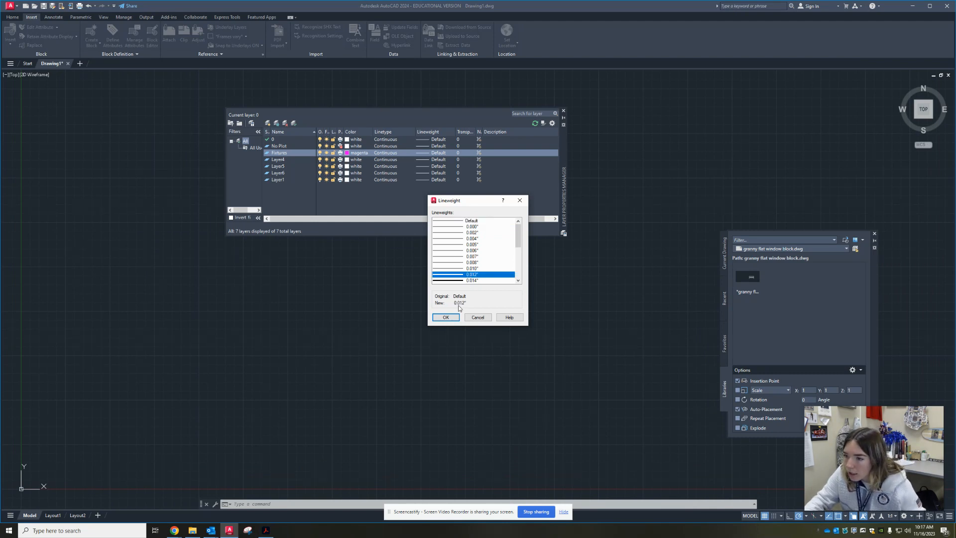
{"action": "left_click", "coordinate": [446, 317]}
Rename Layer4 as Walls and set its lineweight to 0.016"
{"action": "right_click", "coordinate": [282, 159]}
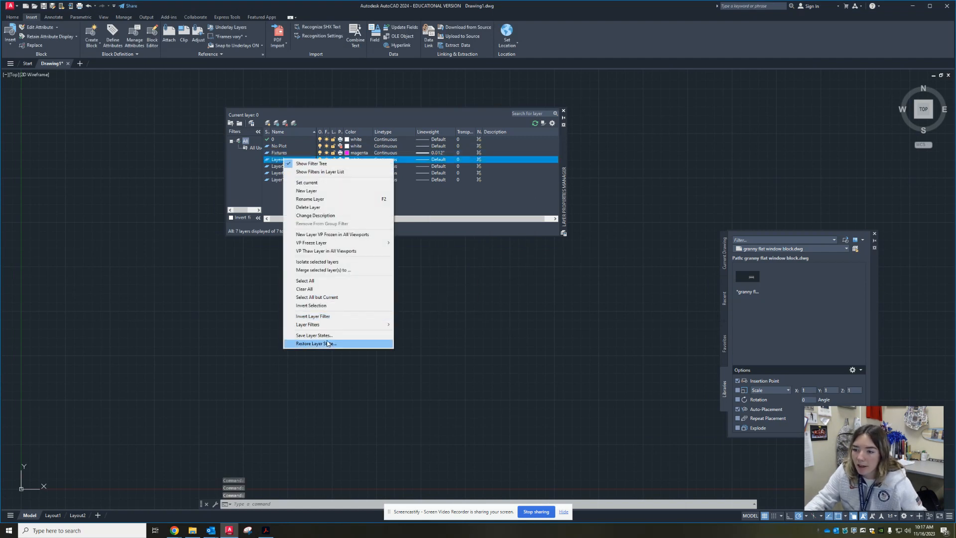
{"action": "left_click", "coordinate": [333, 201]}
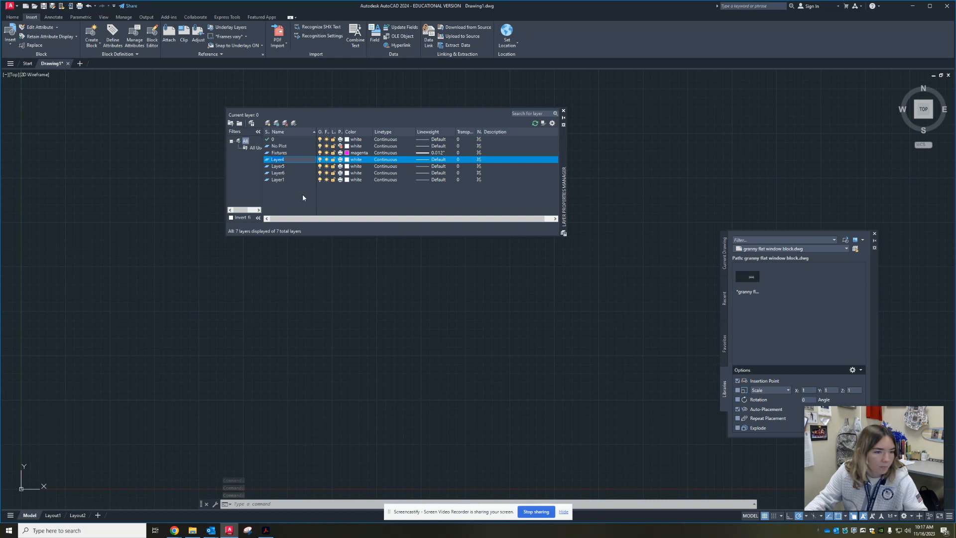
{"action": "type", "text": "Walls"}
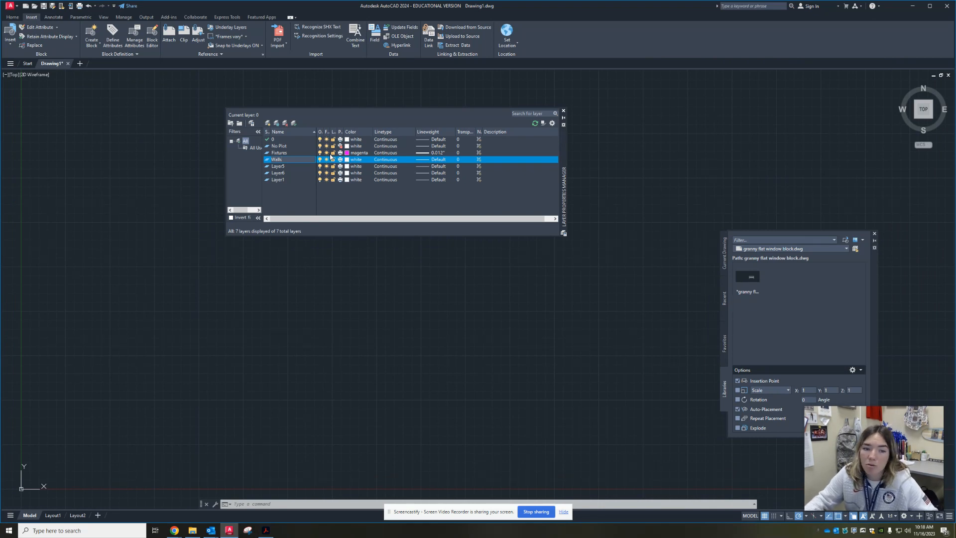
{"action": "left_click", "coordinate": [437, 159]}
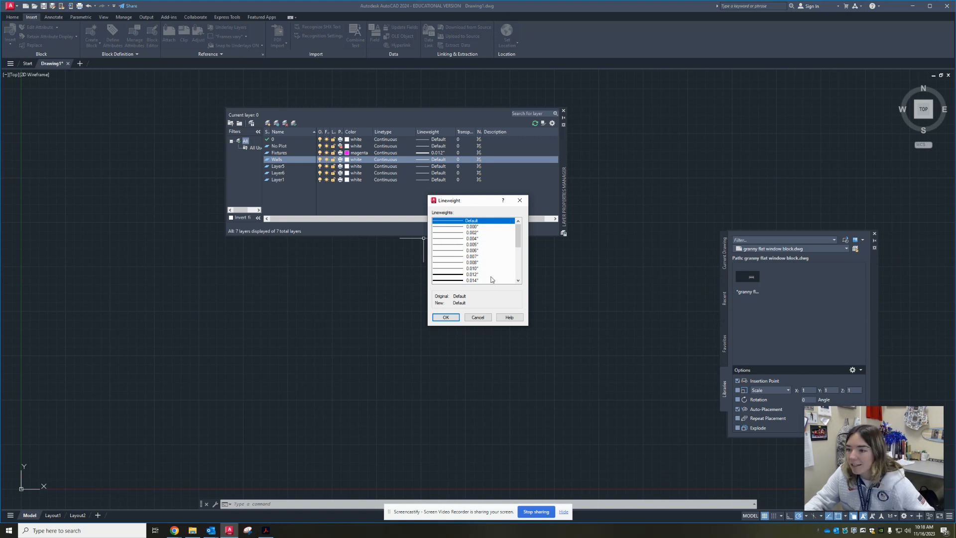
{"action": "scroll", "coordinate": [488, 276], "scroll_direction": "down", "scroll_amount": 1}
{"action": "left_click", "coordinate": [470, 268]}
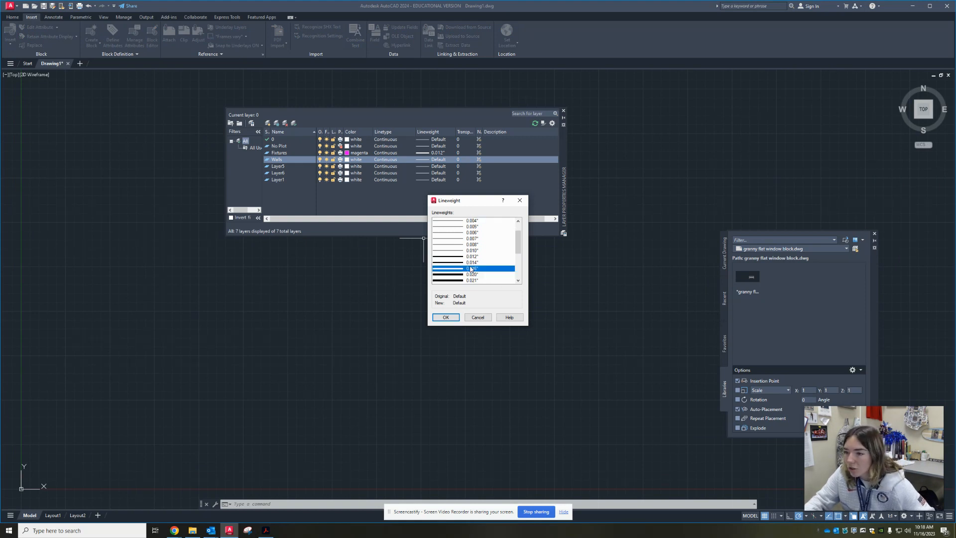
{"action": "left_click", "coordinate": [446, 318]}
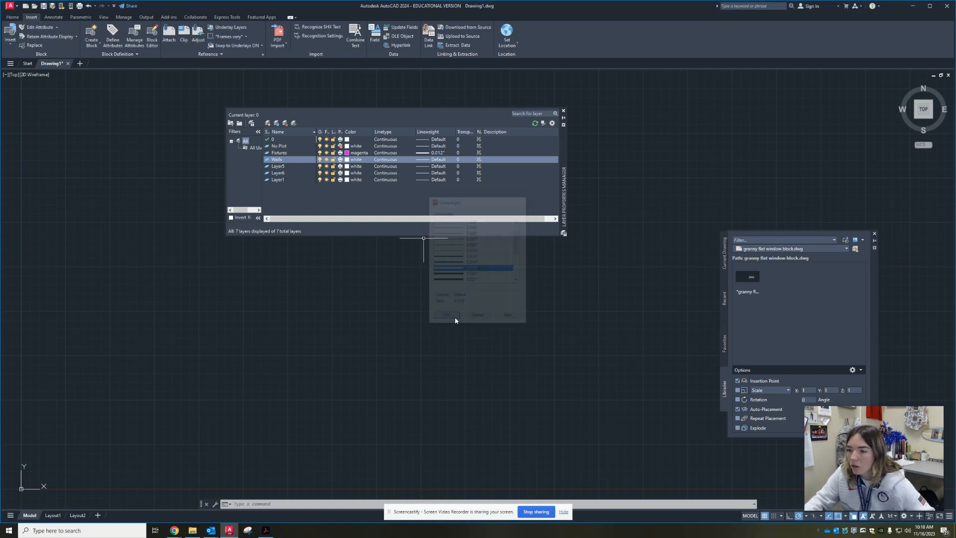
Rename Layer5 as Windows
{"action": "right_click", "coordinate": [279, 166]}
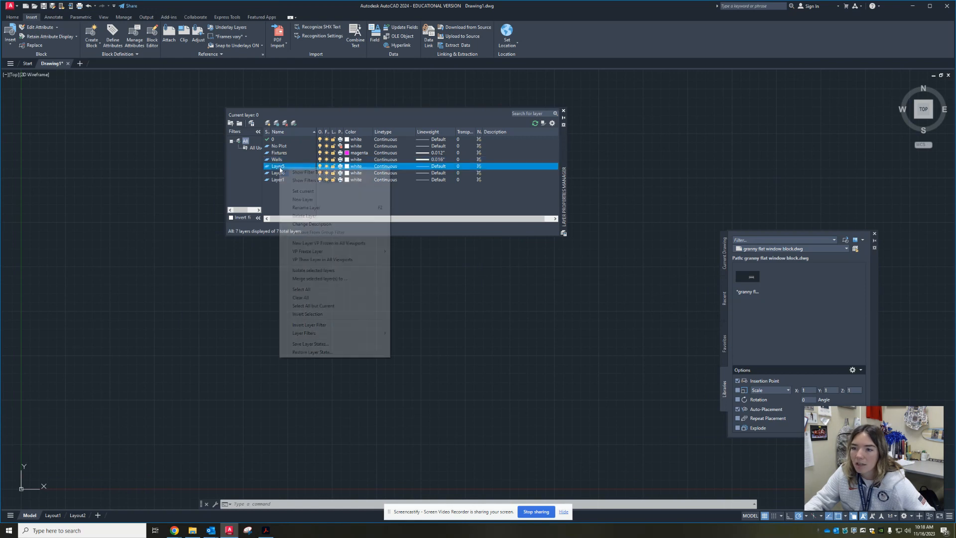
{"action": "left_click", "coordinate": [329, 209]}
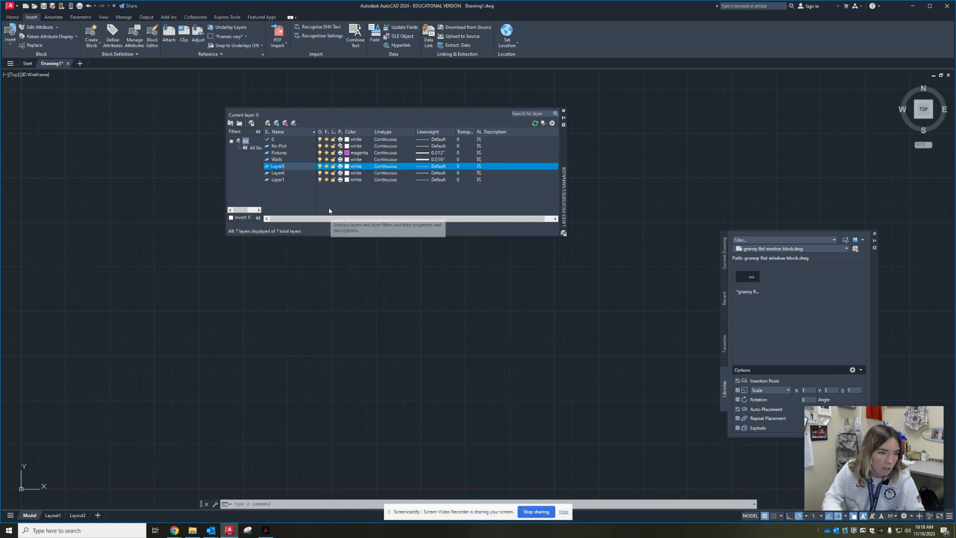
{"action": "type", "text": "Window"}
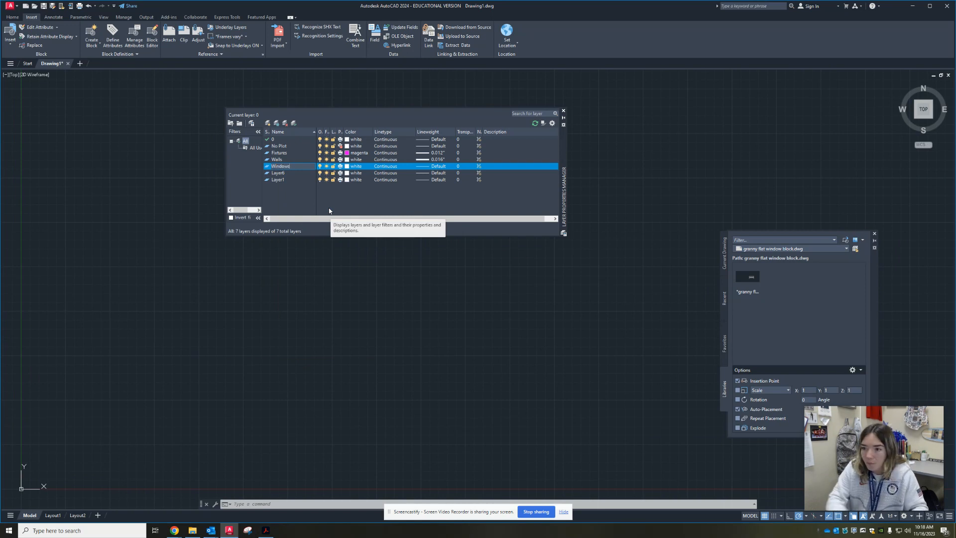
{"action": "type", "text": "s"}
Give the Windows layer the color blue and a 0.012" lineweight
{"action": "left_click", "coordinate": [347, 167]}
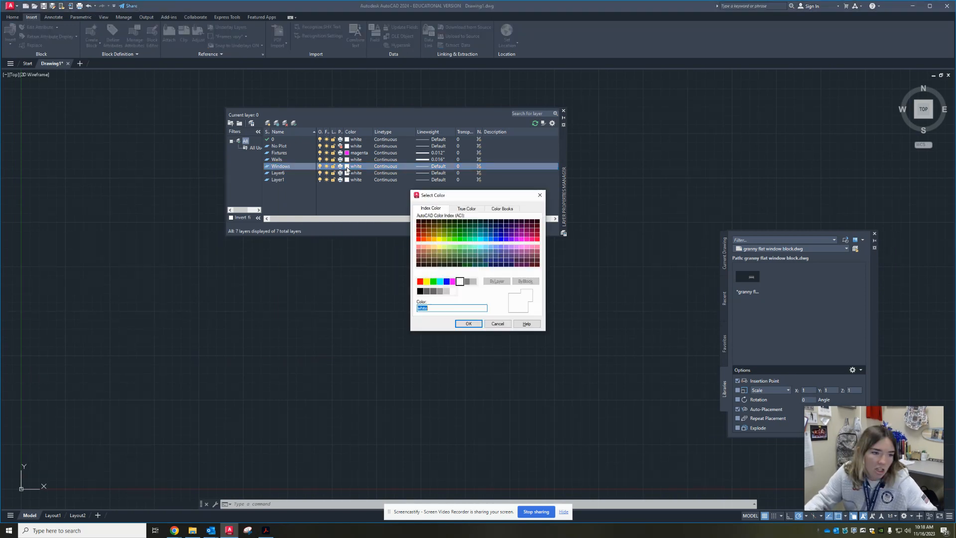
{"action": "left_click", "coordinate": [446, 281]}
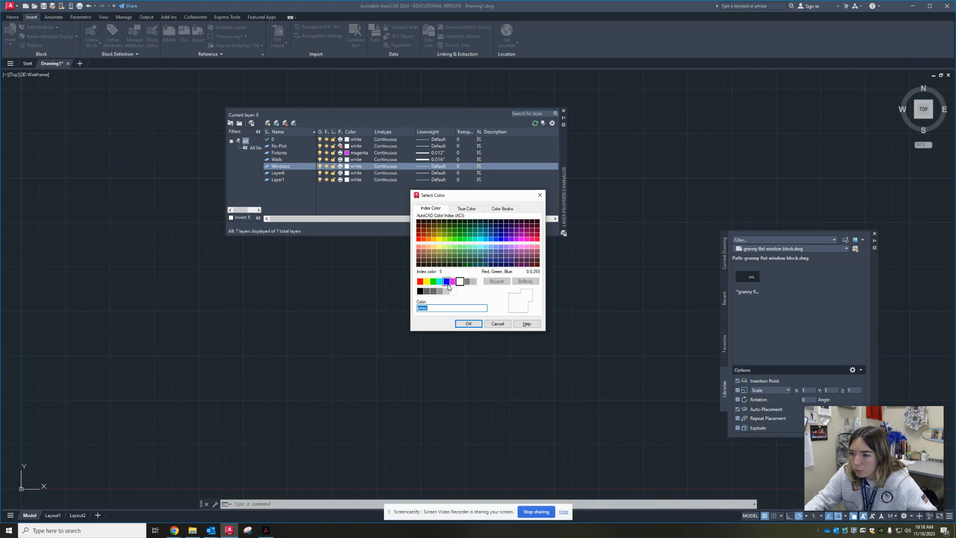
{"action": "left_click", "coordinate": [468, 324]}
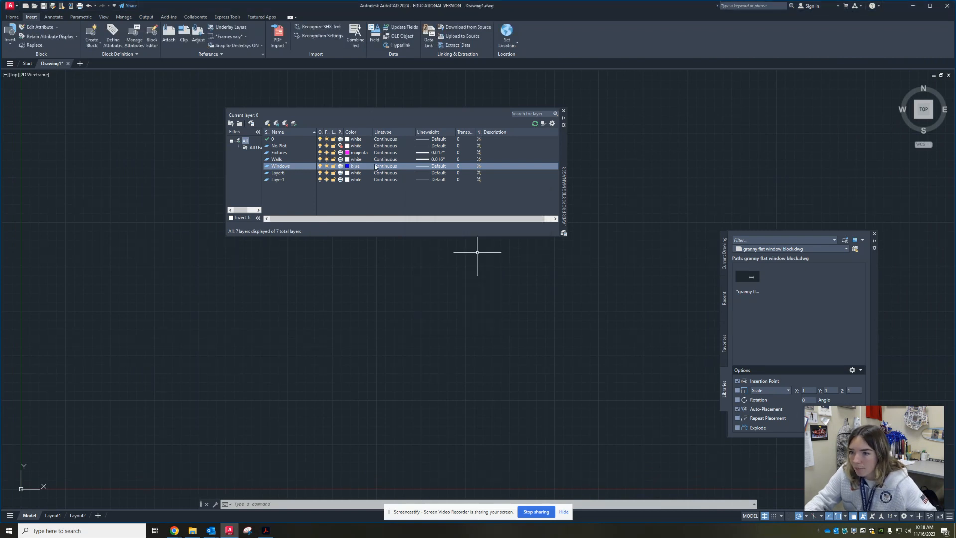
{"action": "left_click", "coordinate": [439, 170]}
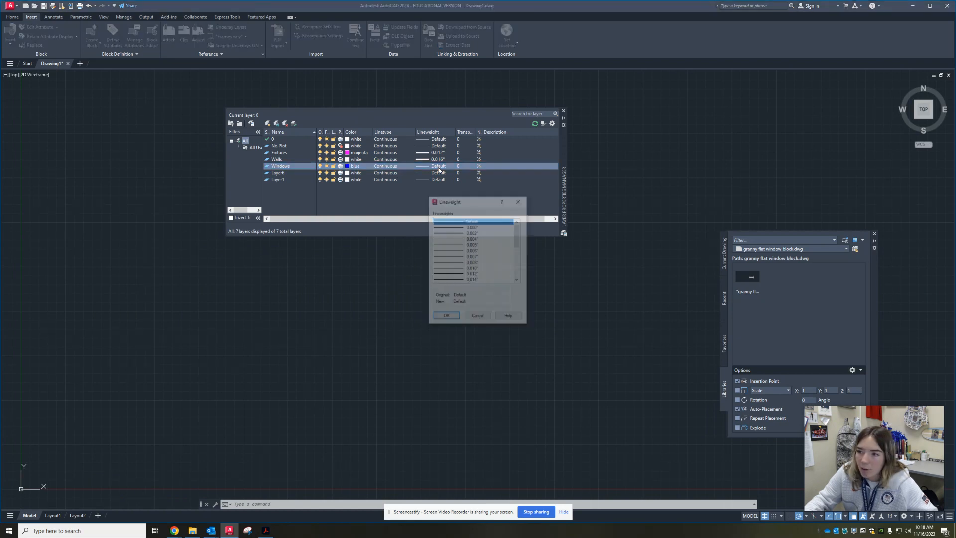
{"action": "left_click", "coordinate": [472, 275]}
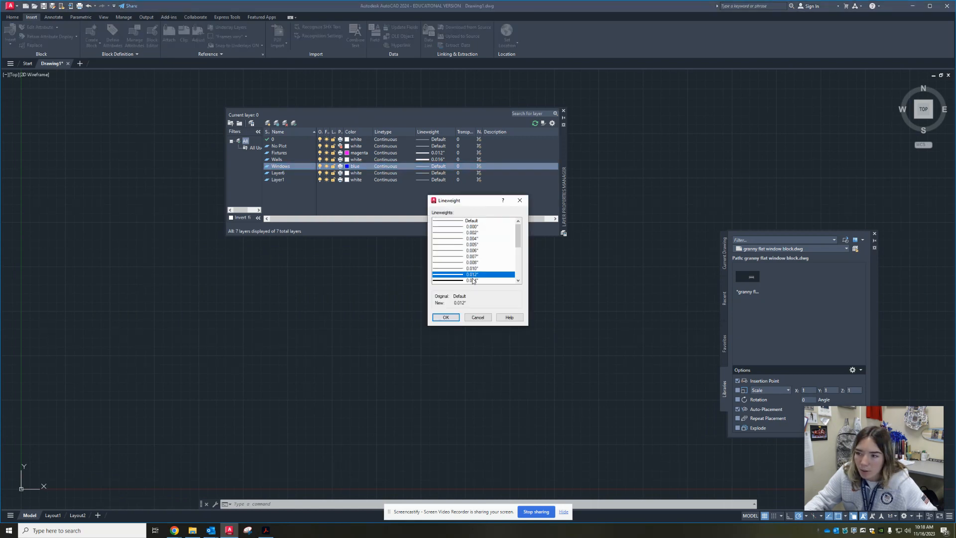
{"action": "left_click", "coordinate": [446, 318]}
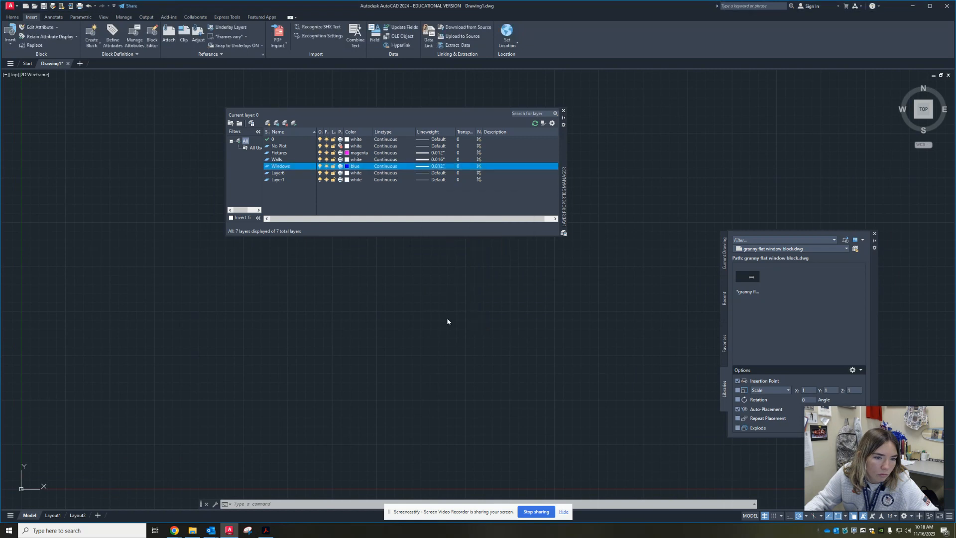
Rename Layer6 as Doors
{"action": "right_click", "coordinate": [289, 173]}
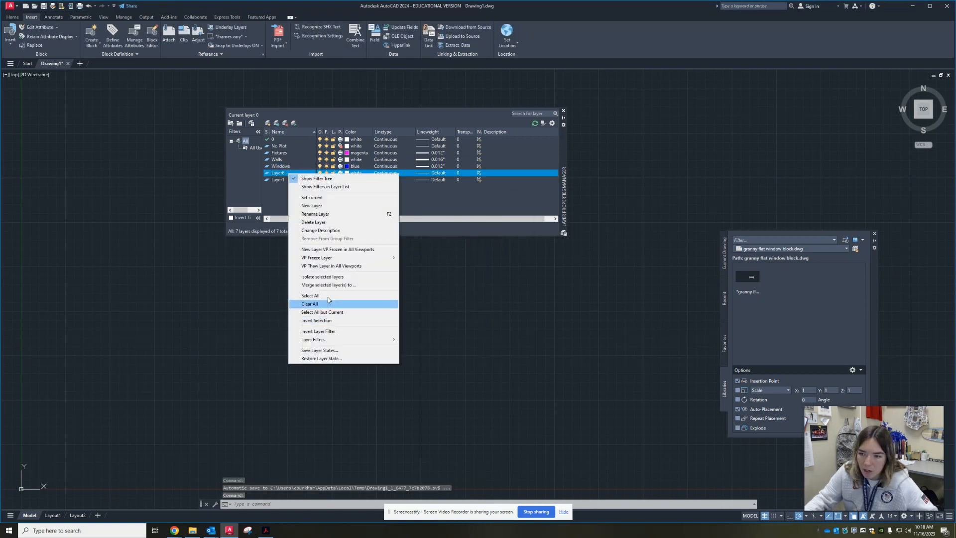
{"action": "left_click", "coordinate": [316, 213]}
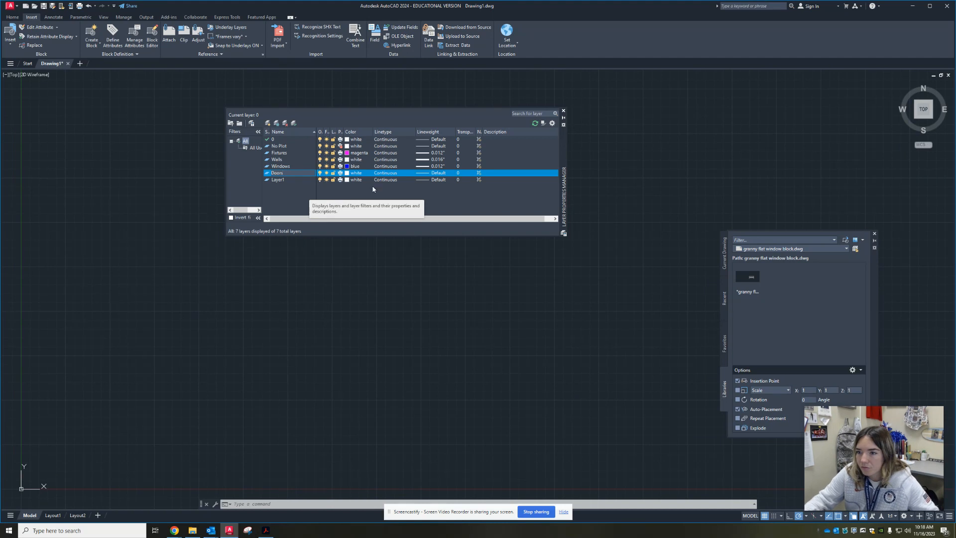
Set the color of the Doors layer to magenta
{"action": "left_click", "coordinate": [347, 173]}
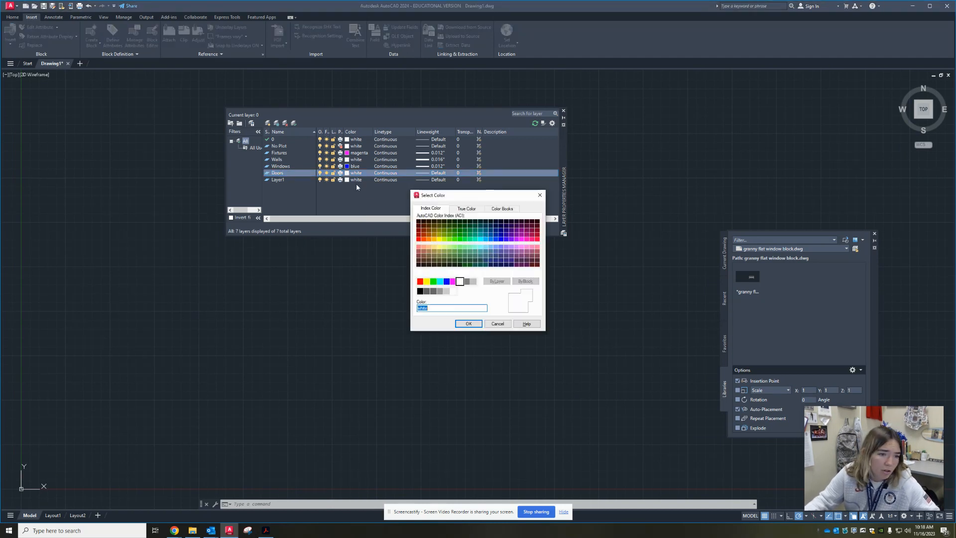
{"action": "left_click", "coordinate": [453, 282]}
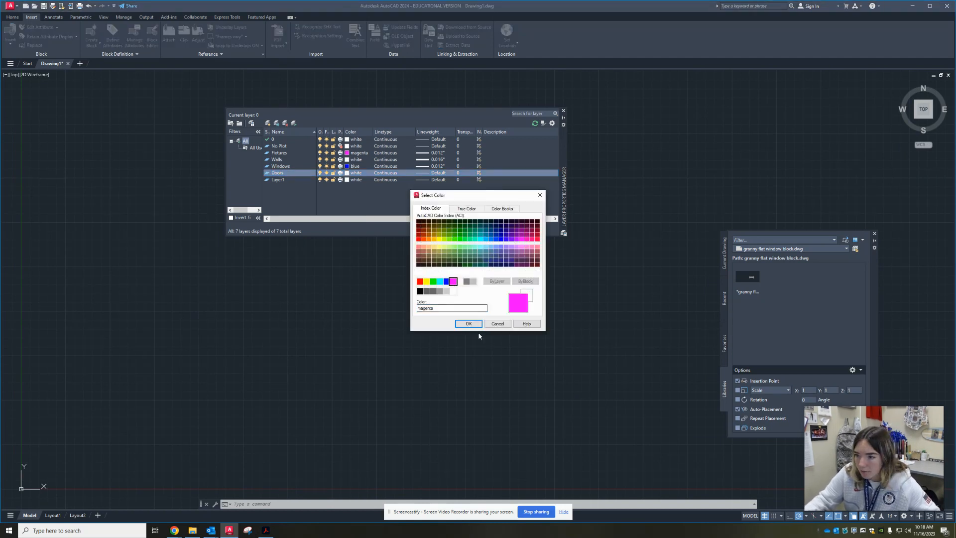
{"action": "left_click", "coordinate": [468, 324]}
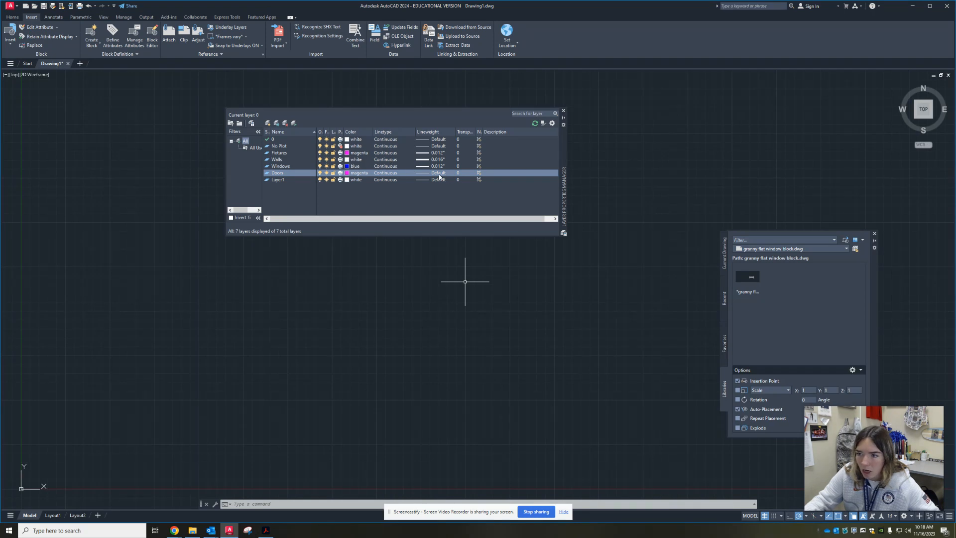
Set the lineweight of the Doors layer to 0.012"
{"action": "left_click", "coordinate": [438, 175]}
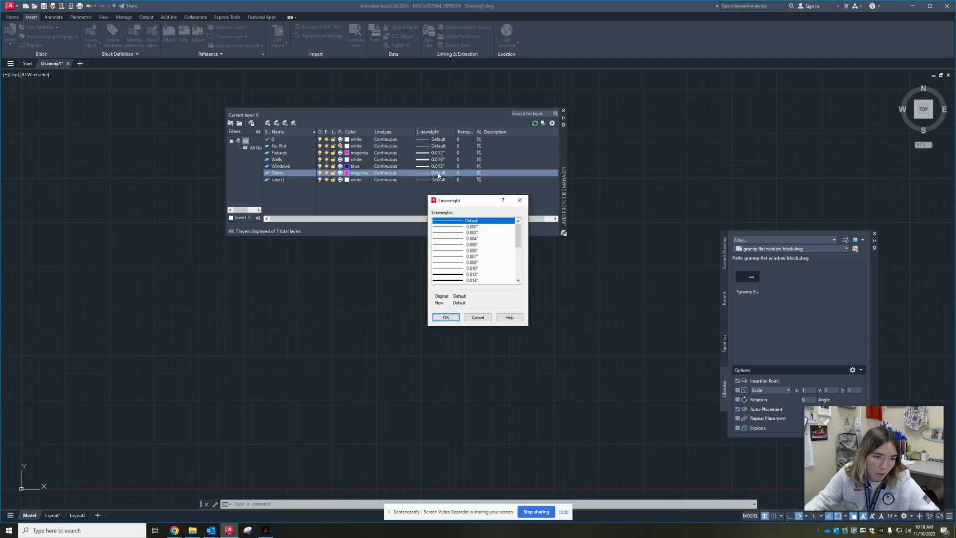
{"action": "left_click", "coordinate": [473, 274]}
{"action": "left_click", "coordinate": [446, 317]}
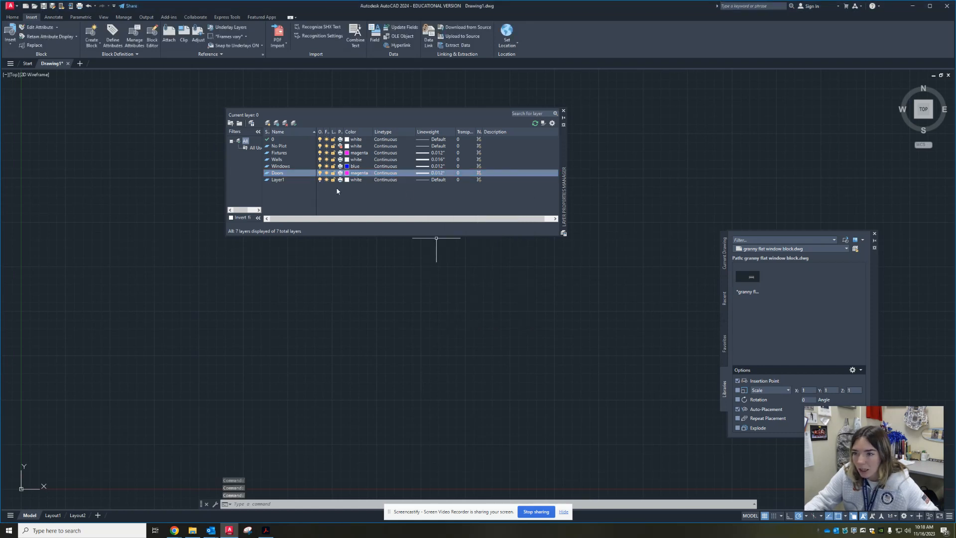
Rename Layer1 as Porch and set its color to magenta
{"action": "right_click", "coordinate": [282, 180]}
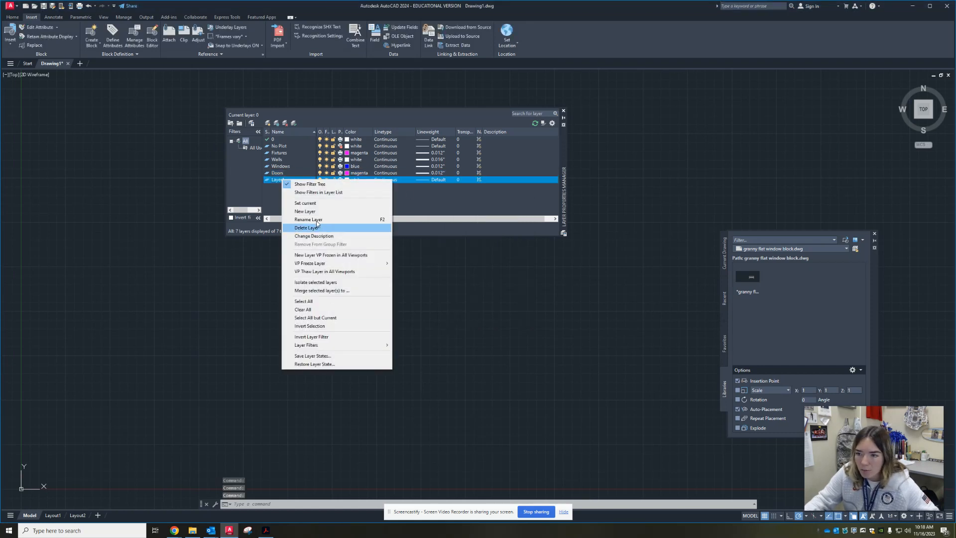
{"action": "left_click", "coordinate": [316, 220]}
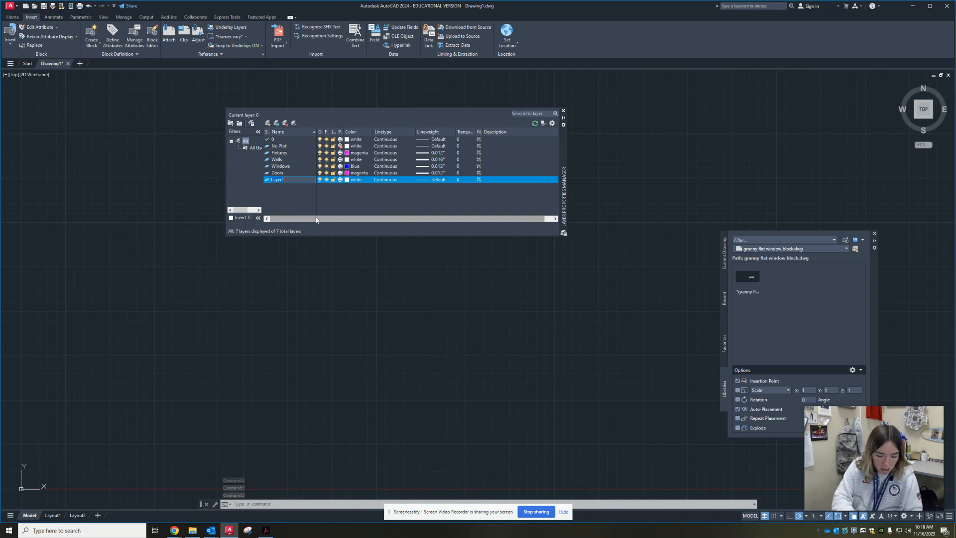
{"action": "type", "text": "Porch"}
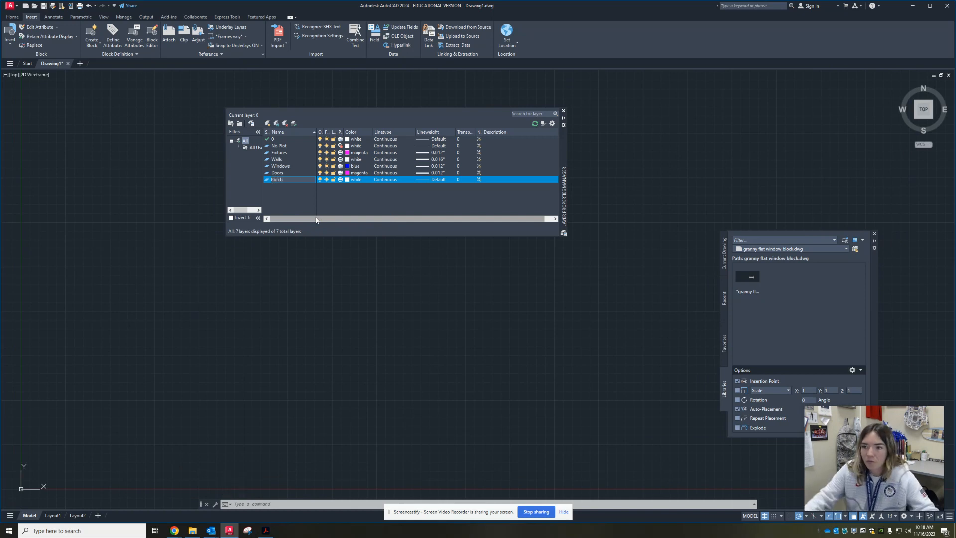
{"action": "left_click", "coordinate": [348, 185]}
{"action": "left_click", "coordinate": [348, 182]}
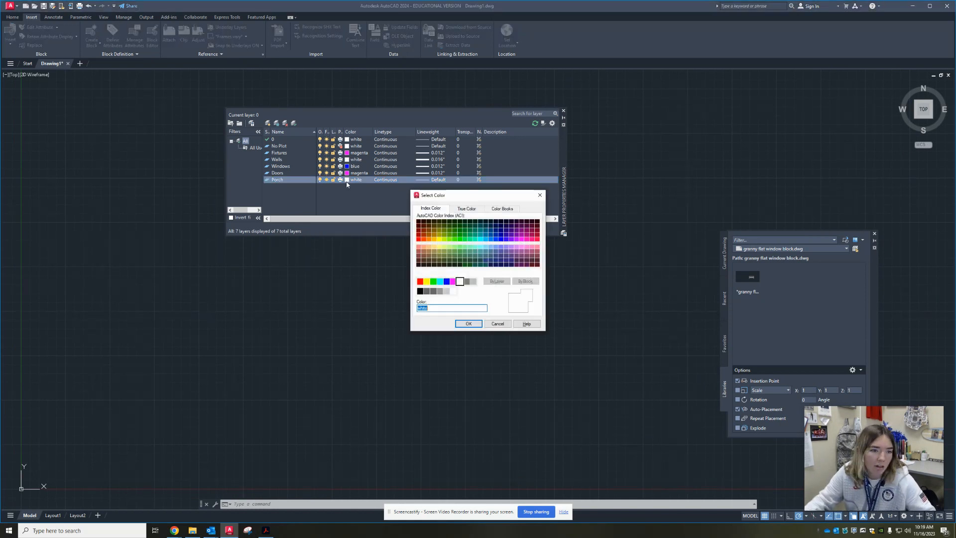
{"action": "left_click", "coordinate": [452, 281]}
{"action": "left_click", "coordinate": [468, 324]}
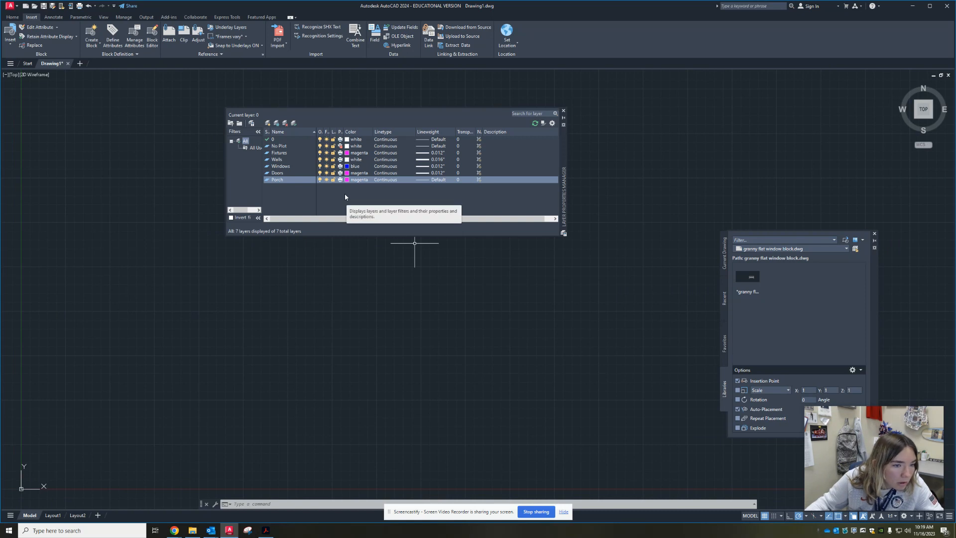
Change the color of the Doors layer to green
{"action": "left_click", "coordinate": [360, 175]}
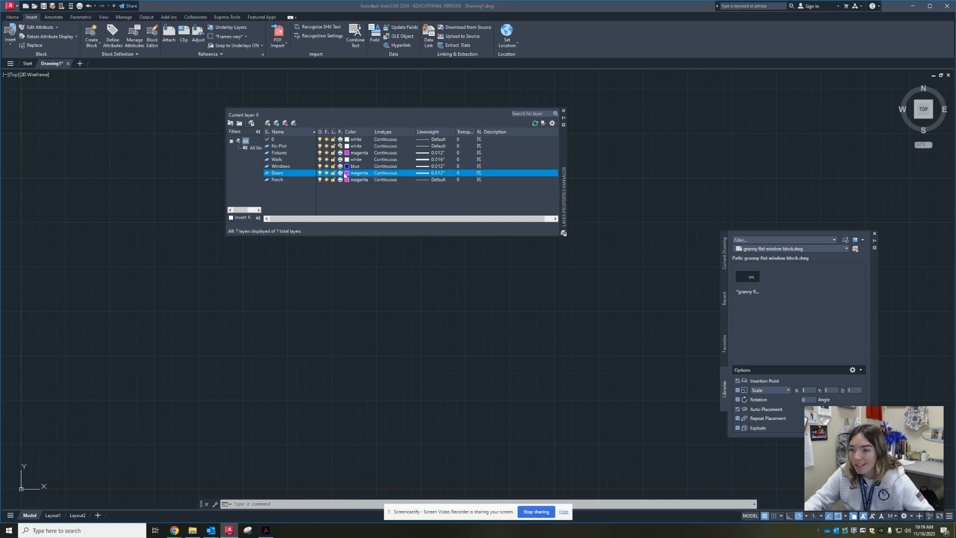
{"action": "left_click", "coordinate": [434, 282]}
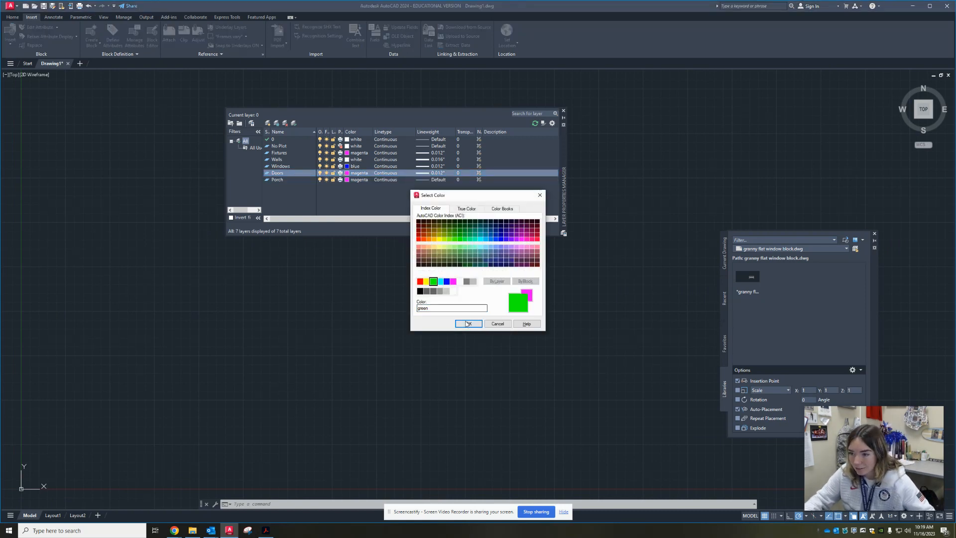
{"action": "left_click", "coordinate": [468, 324]}
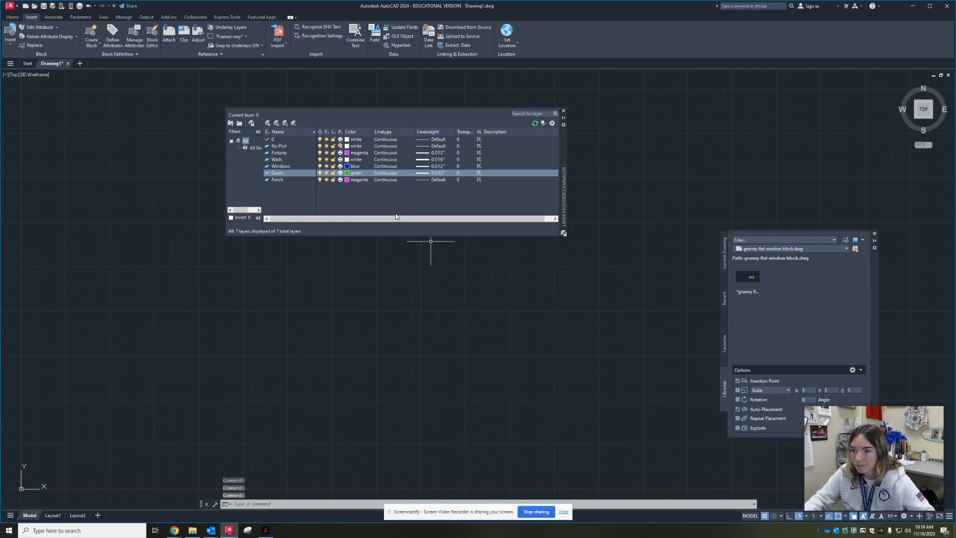
Set the lineweight of the Porch layer to 0.006", and close the layer manager and the blocks palette
{"action": "left_click", "coordinate": [441, 183]}
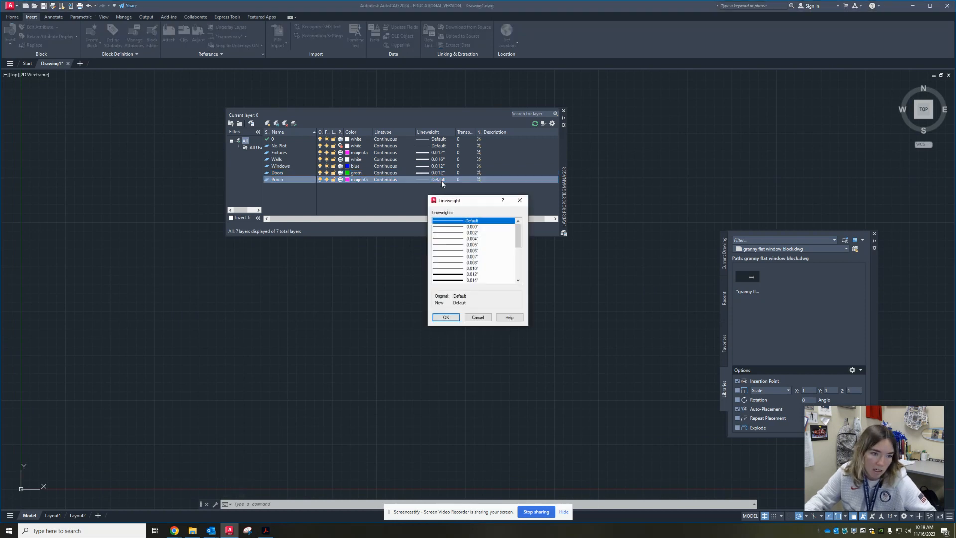
{"action": "left_click", "coordinate": [481, 251]}
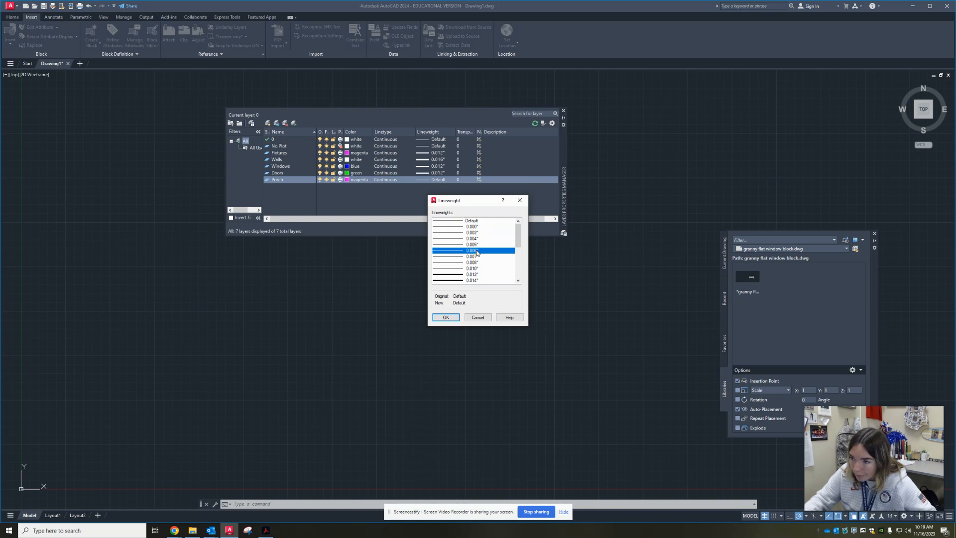
{"action": "left_click", "coordinate": [445, 317]}
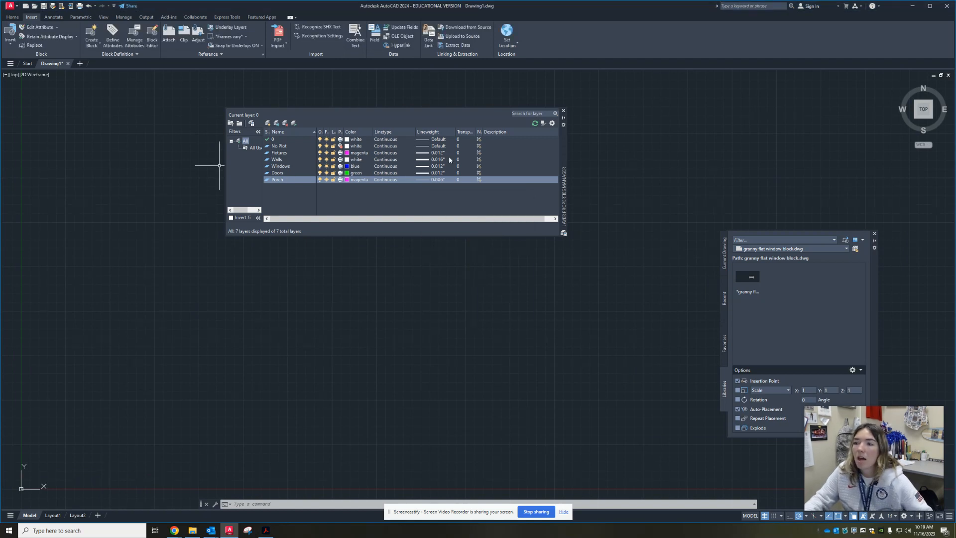
{"action": "left_click", "coordinate": [564, 112]}
{"action": "left_click", "coordinate": [874, 233]}
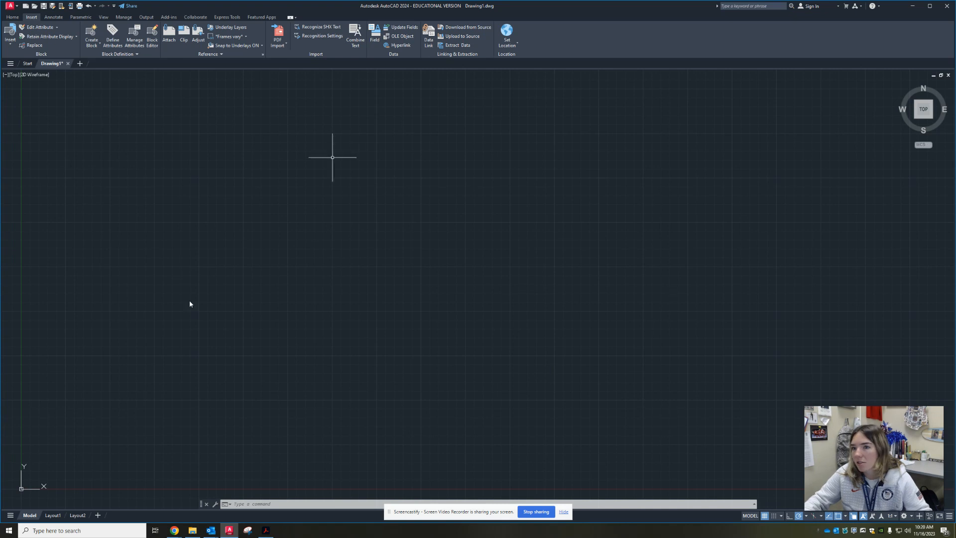
Save the drawing as granny flat floor plan.dwg in the OneDrive CADD Architecture folder, replacing the existing file
{"action": "left_click", "coordinate": [9, 6]}
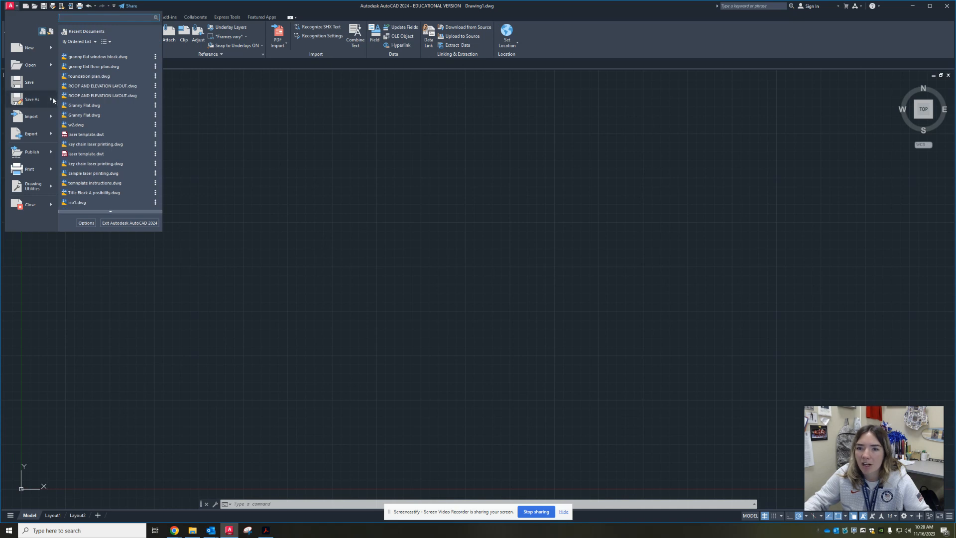
{"action": "left_click", "coordinate": [32, 101]}
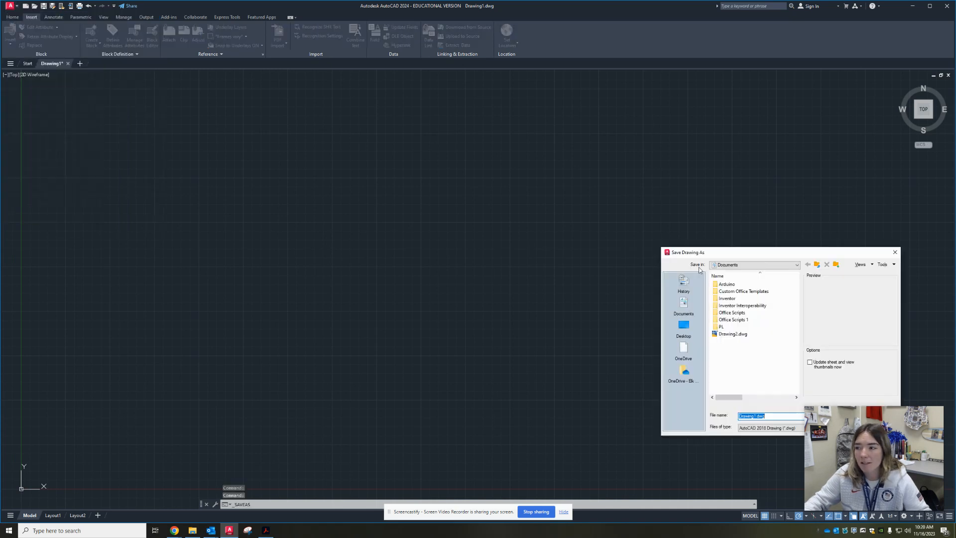
{"action": "left_click", "coordinate": [771, 266]}
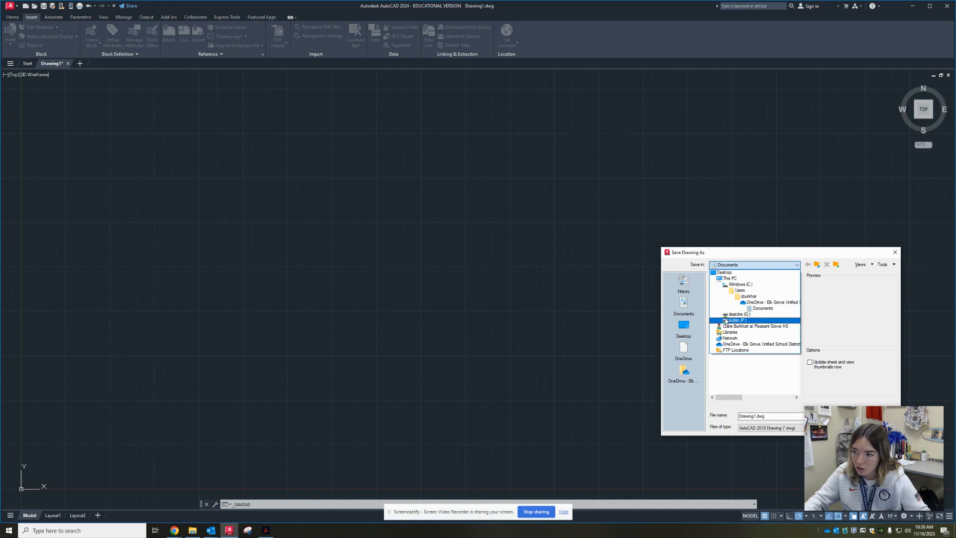
{"action": "left_click", "coordinate": [762, 303]}
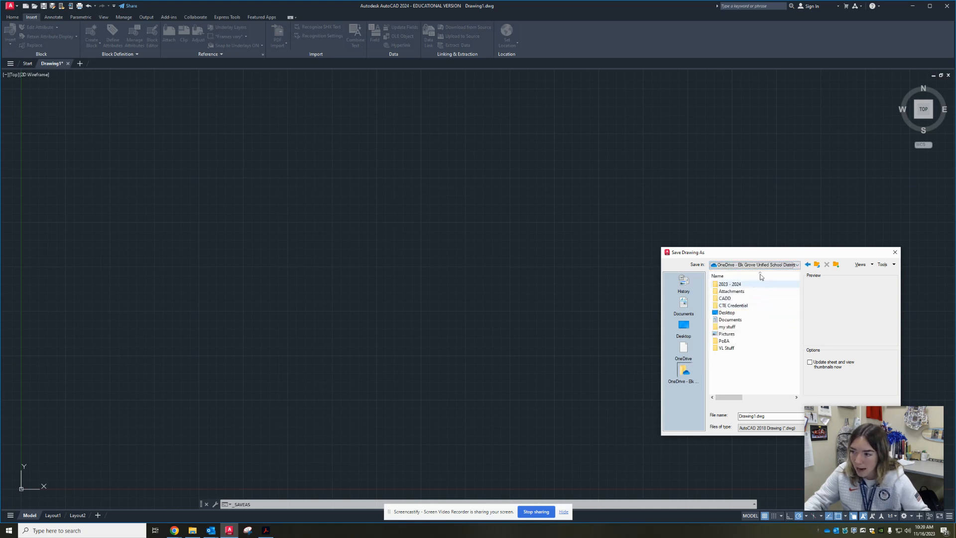
{"action": "double_click", "coordinate": [746, 301]}
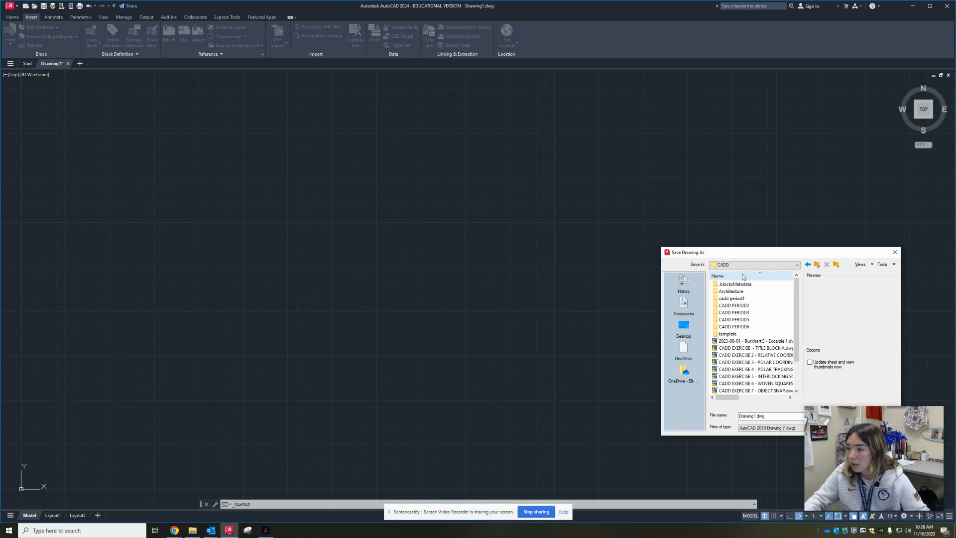
{"action": "double_click", "coordinate": [735, 291]}
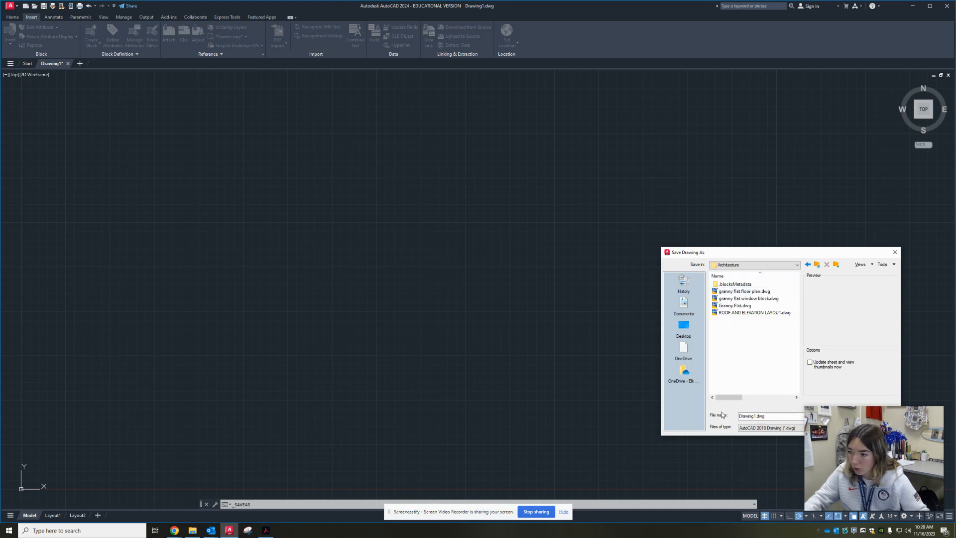
{"action": "left_click", "coordinate": [767, 292]}
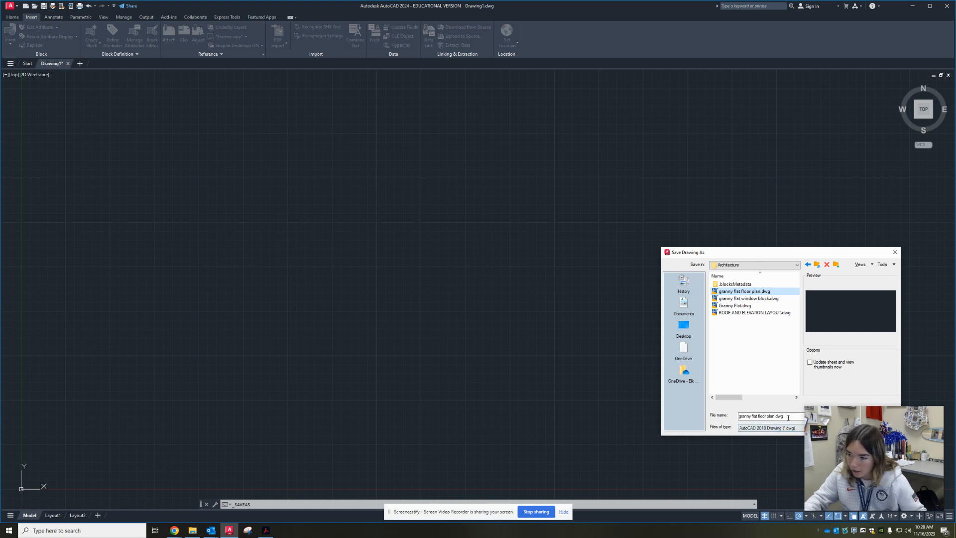
{"action": "mouse_move", "coordinate": [776, 249]}
{"action": "left_mouse_down"}
{"action": "mouse_move", "coordinate": [652, 206]}
{"action": "mouse_move", "coordinate": [608, 177]}
{"action": "left_mouse_up"}
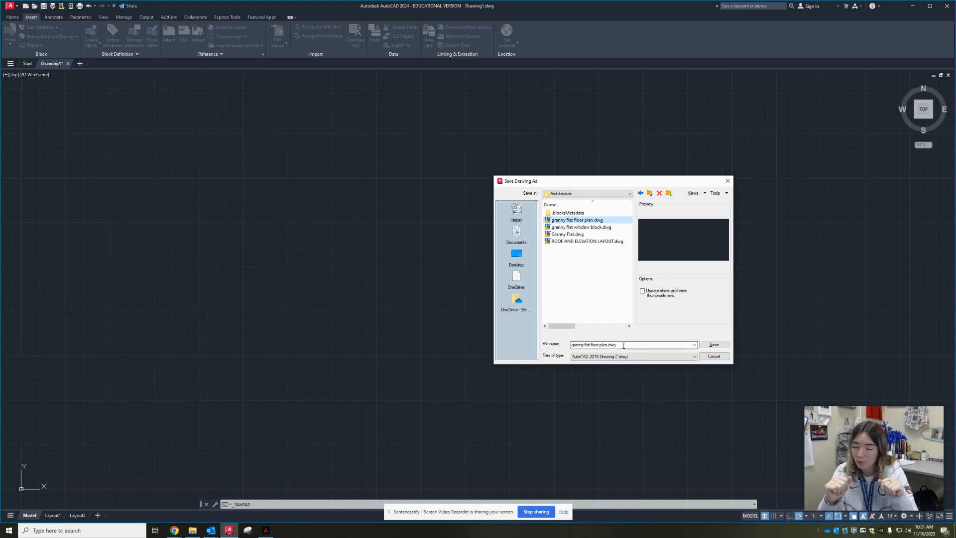
{"action": "left_click", "coordinate": [706, 348]}
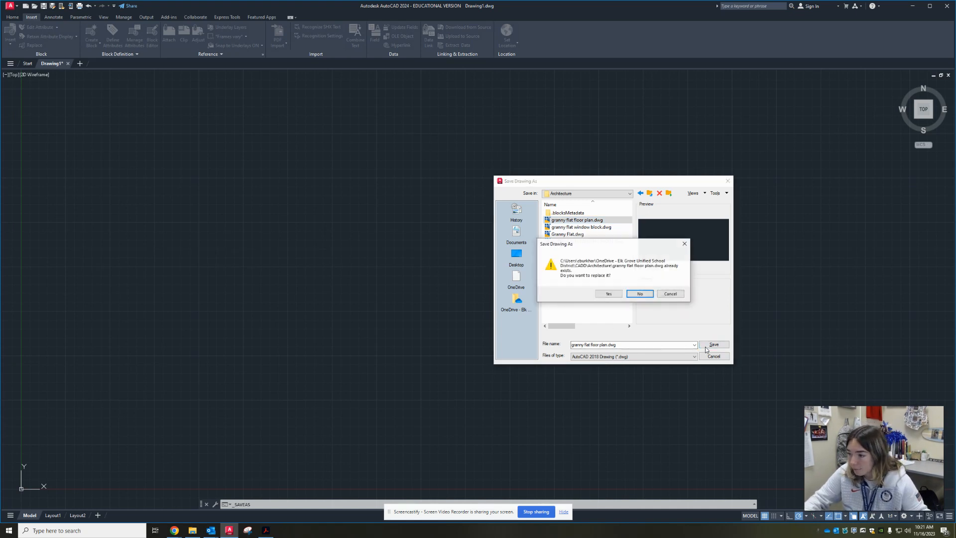
{"action": "left_click", "coordinate": [597, 294]}
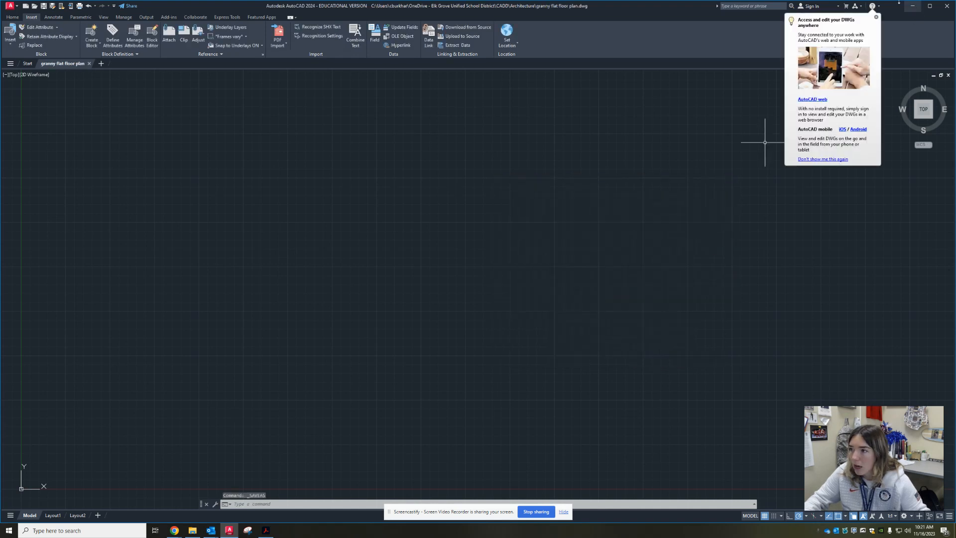
{"action": "left_click", "coordinate": [876, 17]}
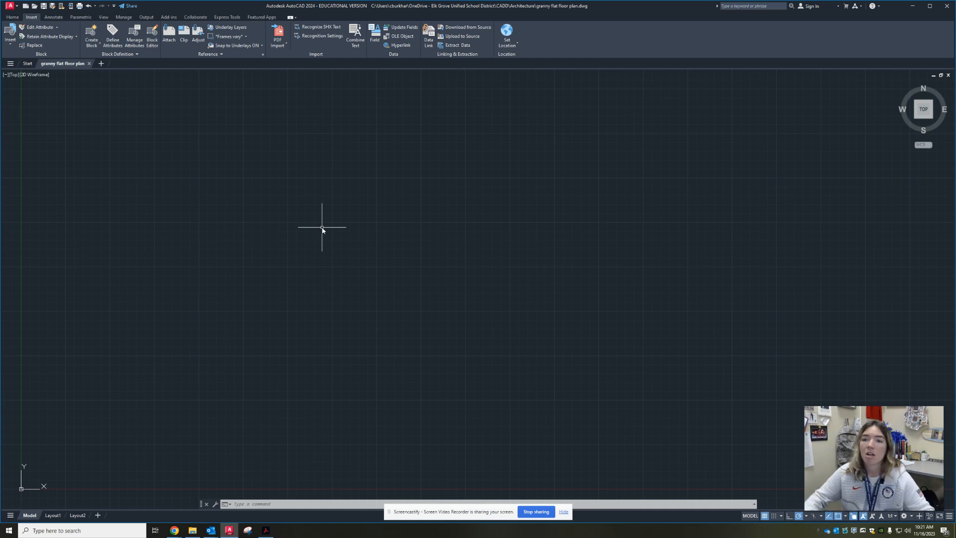
Save the drawing as granny flat window block.dwg in the Architecture folder, replacing the existing file
{"action": "left_click", "coordinate": [14, 7]}
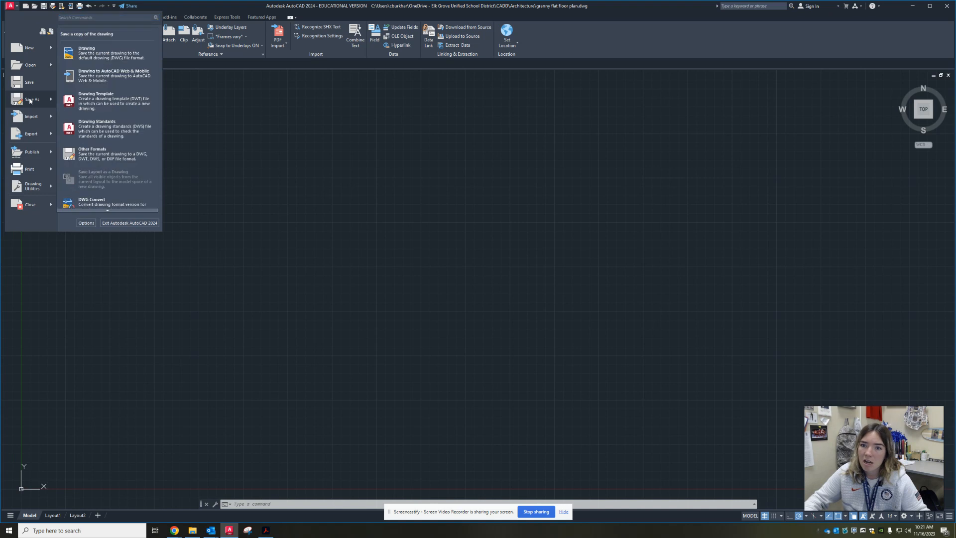
{"action": "left_click", "coordinate": [30, 100]}
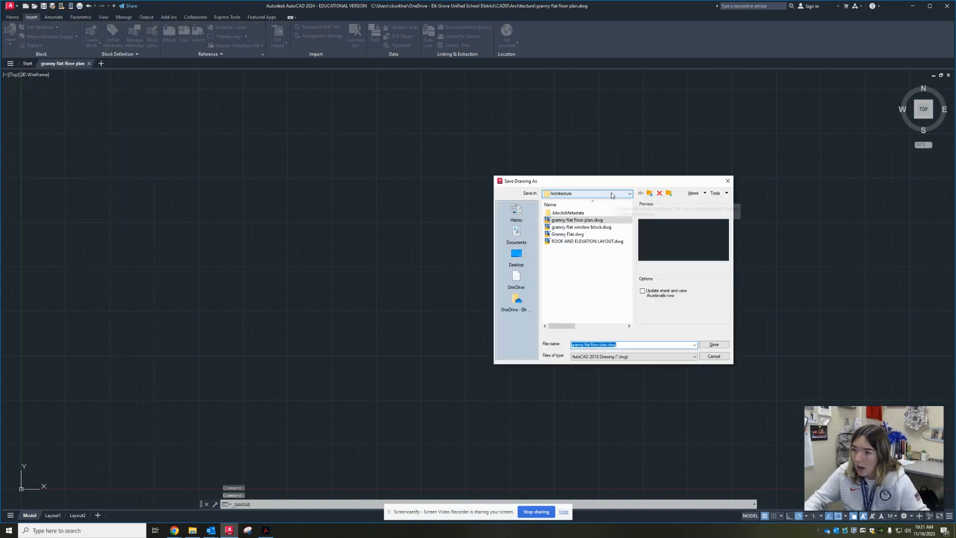
{"action": "left_click", "coordinate": [591, 345]}
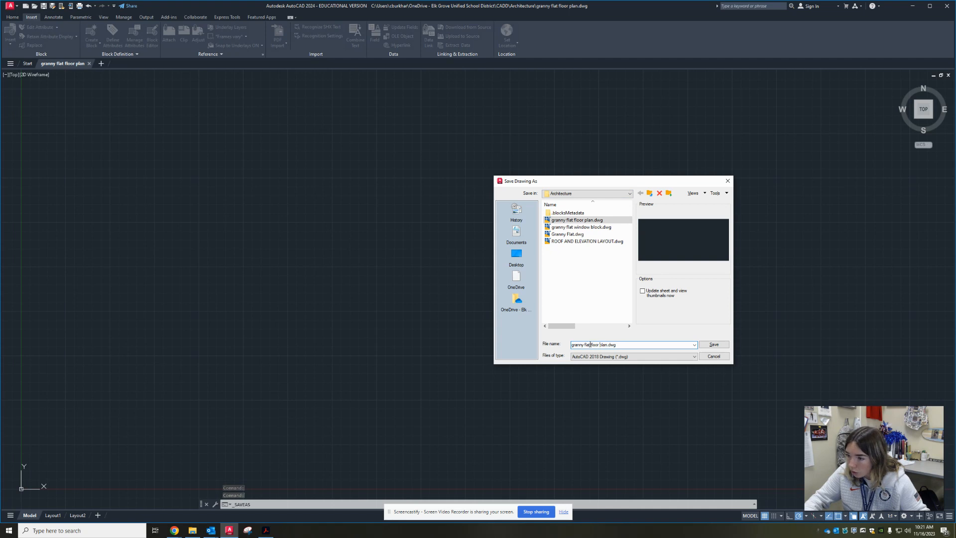
{"action": "left_click_drag", "start_coordinate": [591, 345], "coordinate": [608, 345]}
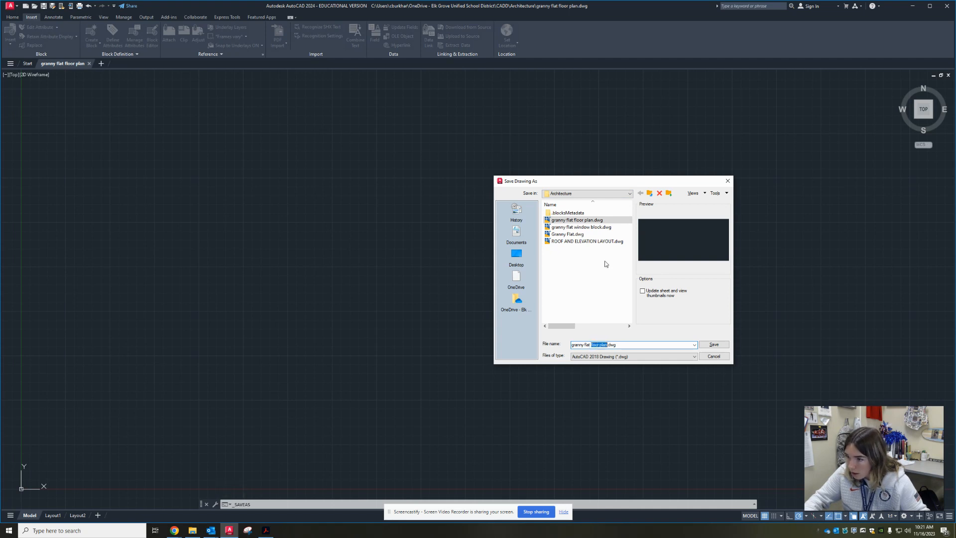
{"action": "left_click", "coordinate": [603, 227]}
{"action": "left_click", "coordinate": [631, 345]}
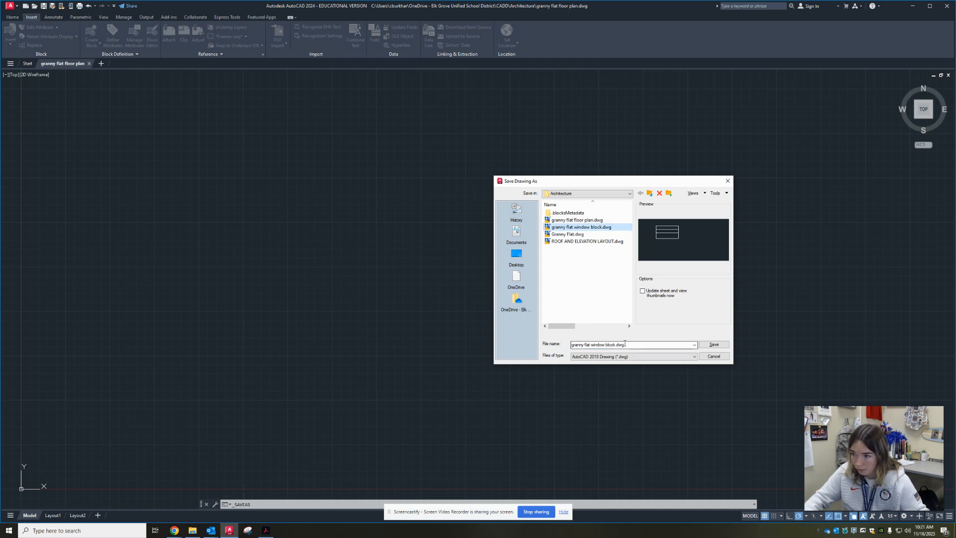
{"action": "left_click", "coordinate": [714, 344]}
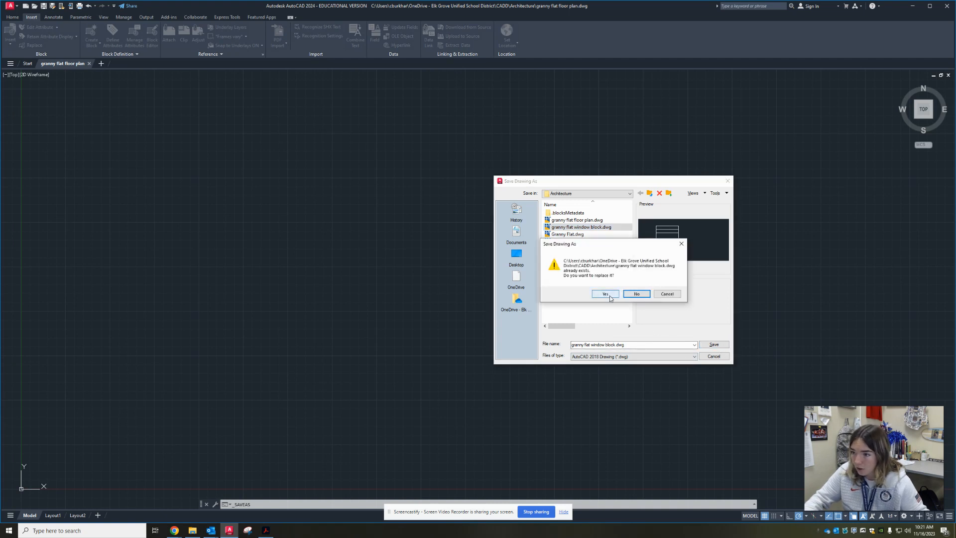
{"action": "left_click", "coordinate": [606, 295]}
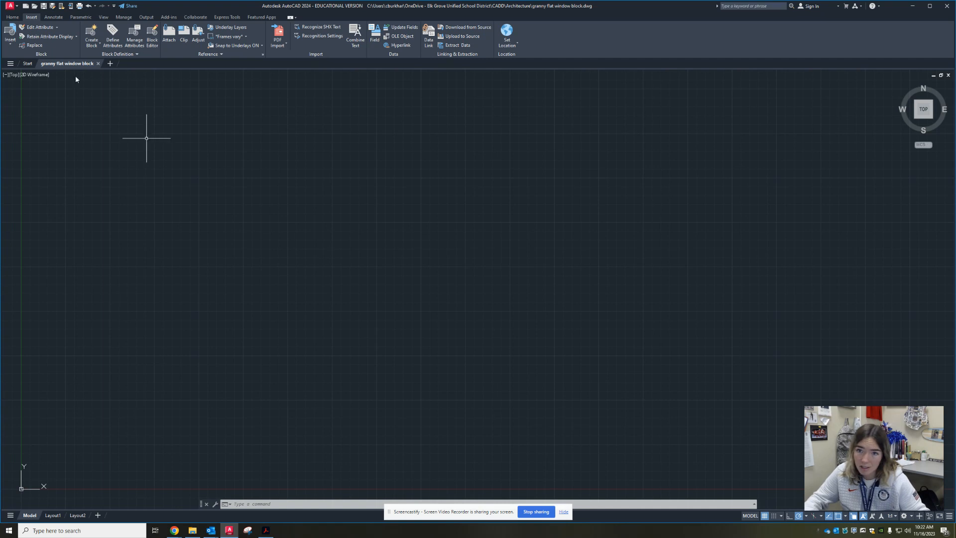
Start a line at the origin, coordinates 0,0
{"action": "left_click", "coordinate": [14, 18]}
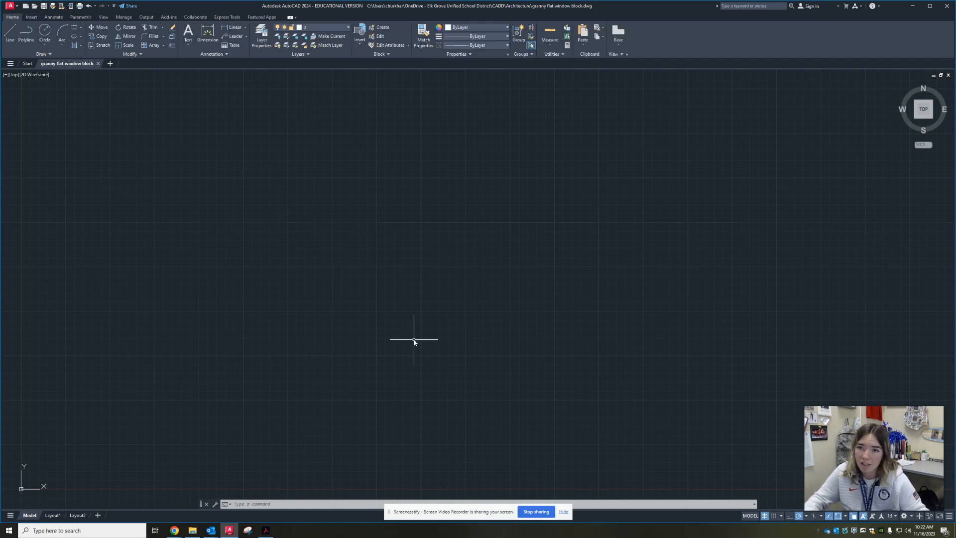
{"action": "scroll", "coordinate": [399, 222], "scroll_direction": "down", "scroll_amount": 2}
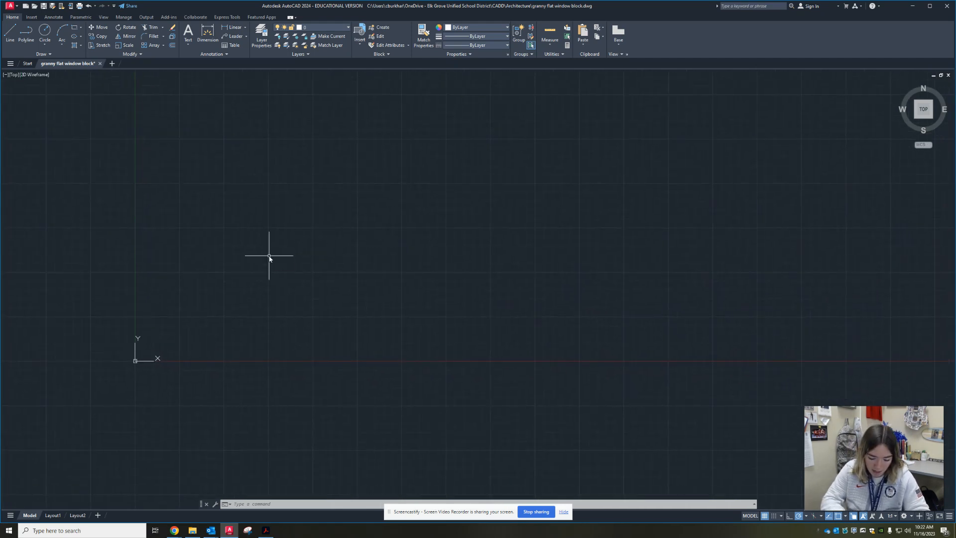
{"action": "type", "text": "l"}
{"action": "key", "text": "Return"}
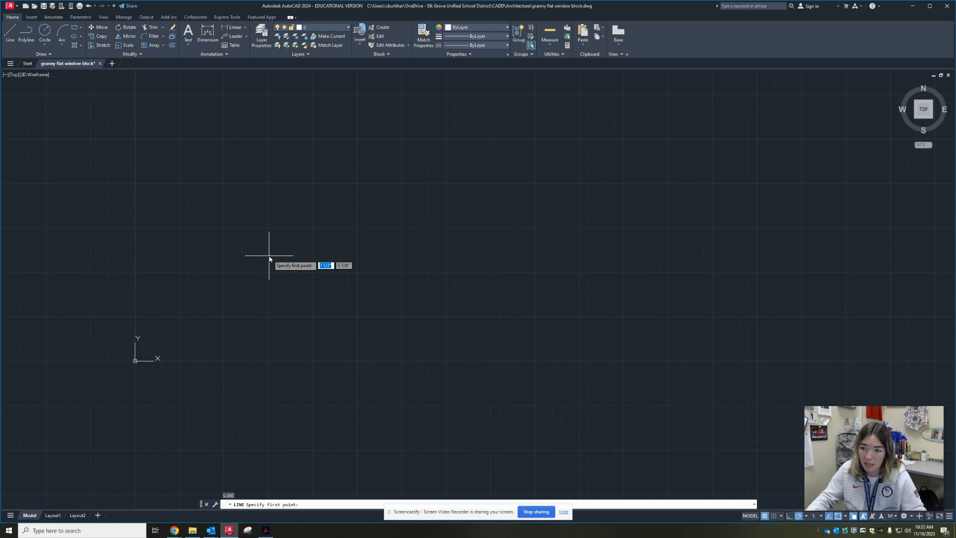
{"action": "type", "text": "0,0"}
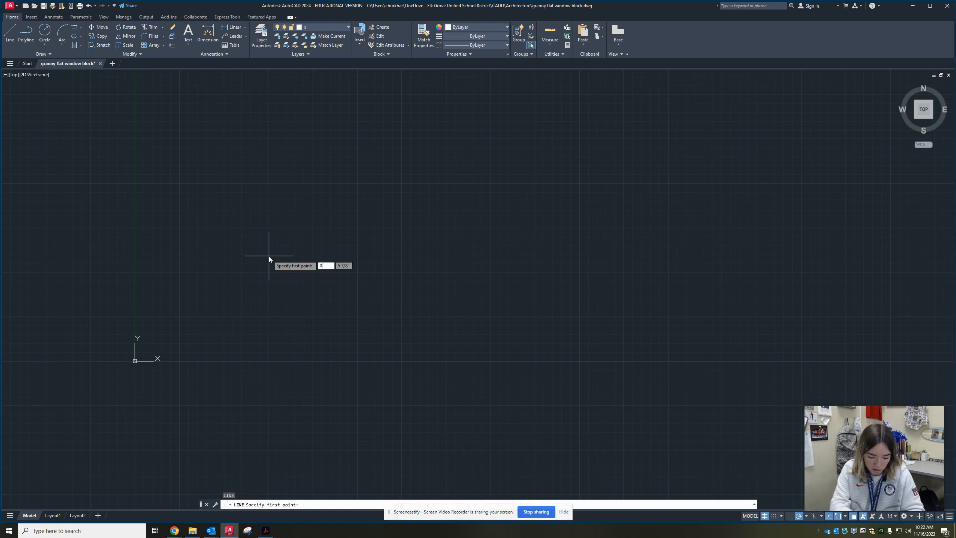
{"action": "key", "text": "Return"}
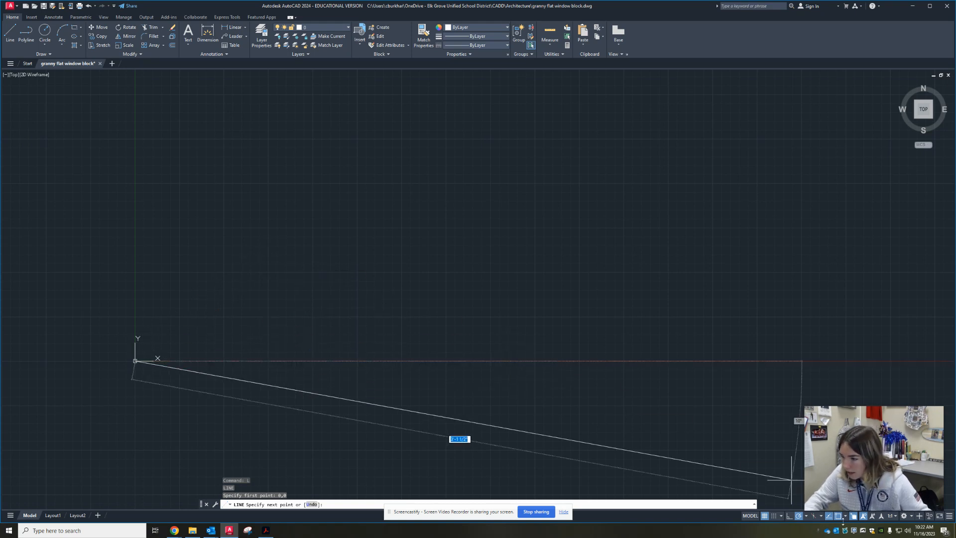
Toggle polar tracking off and on, and choose the 45, 90, 135, 180 degree angle set
{"action": "left_click", "coordinate": [807, 517]}
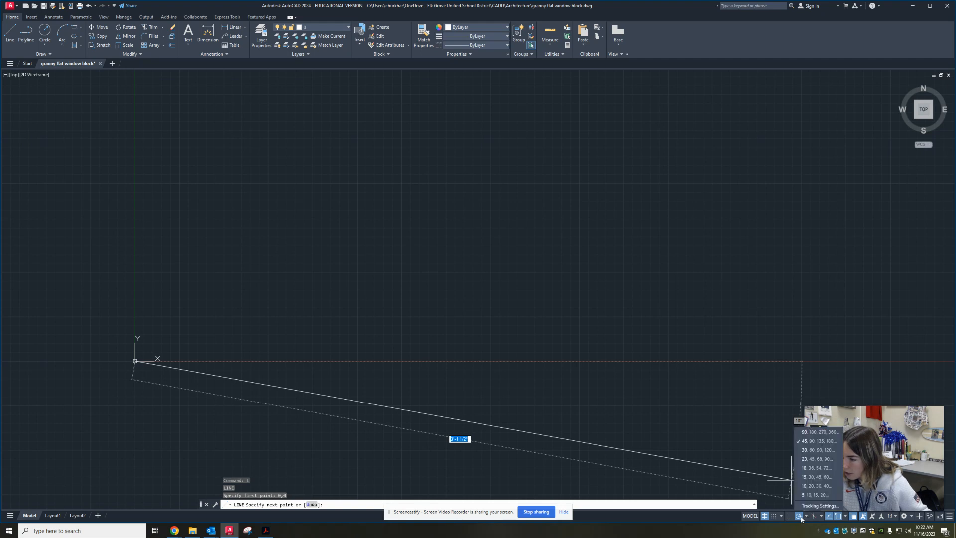
{"action": "left_click", "coordinate": [805, 518]}
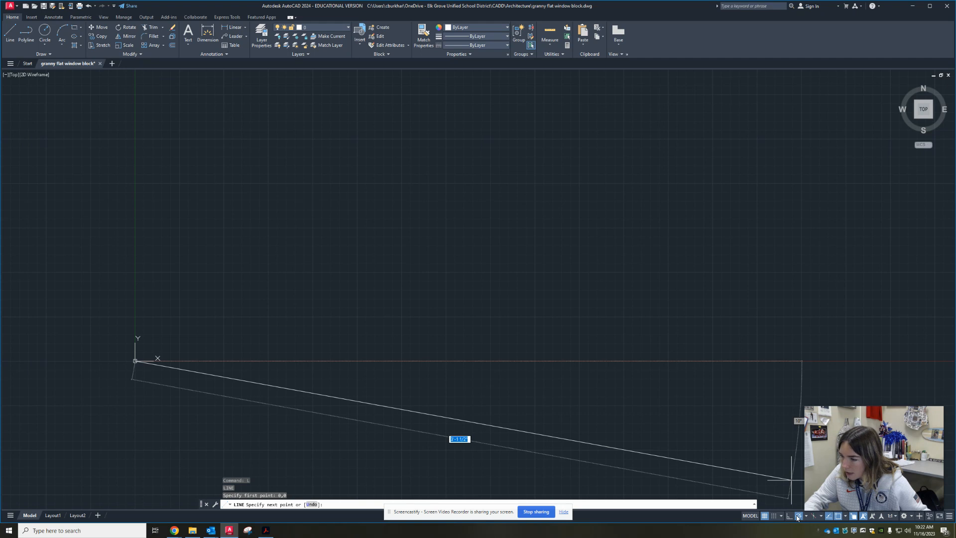
{"action": "left_click", "coordinate": [798, 516]}
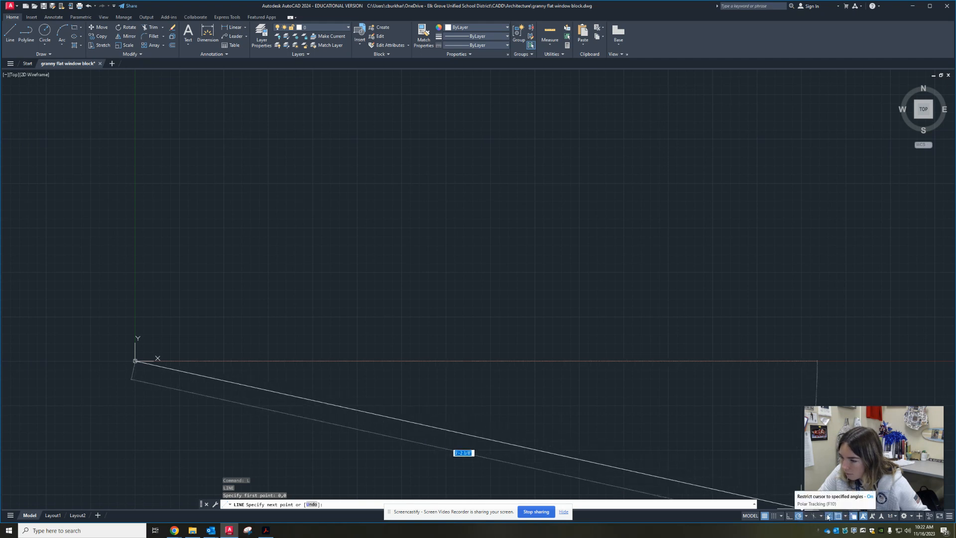
{"action": "left_click", "coordinate": [798, 517]}
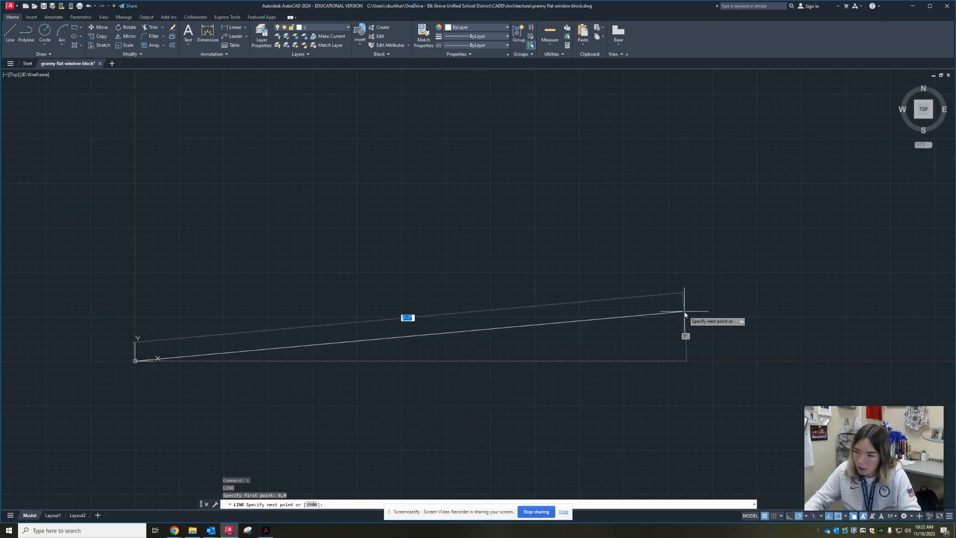
{"action": "left_click", "coordinate": [799, 516]}
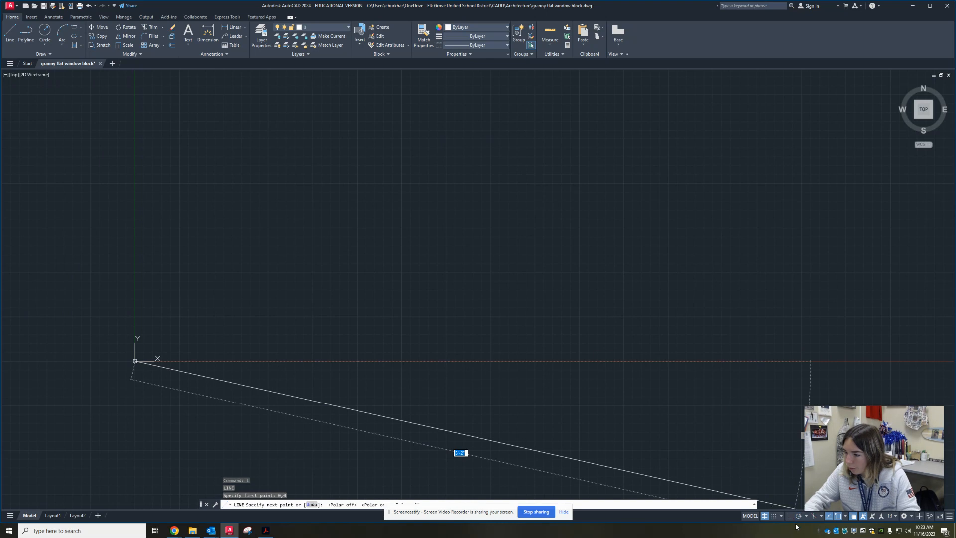
{"action": "left_click", "coordinate": [807, 516]}
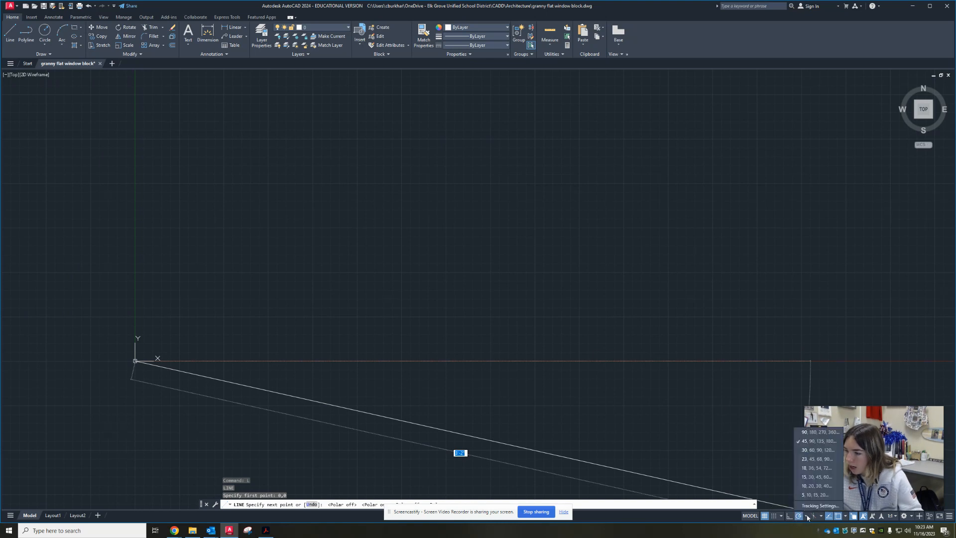
{"action": "left_click", "coordinate": [812, 441]}
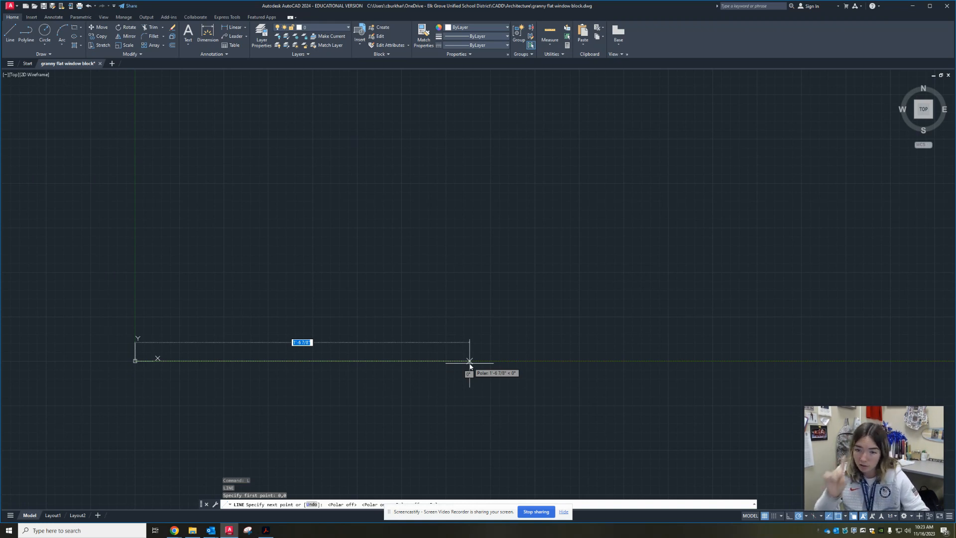
Complete the line horizontally along the positive X axis with a length of 1' and end the command
{"action": "type", "text": "1"}
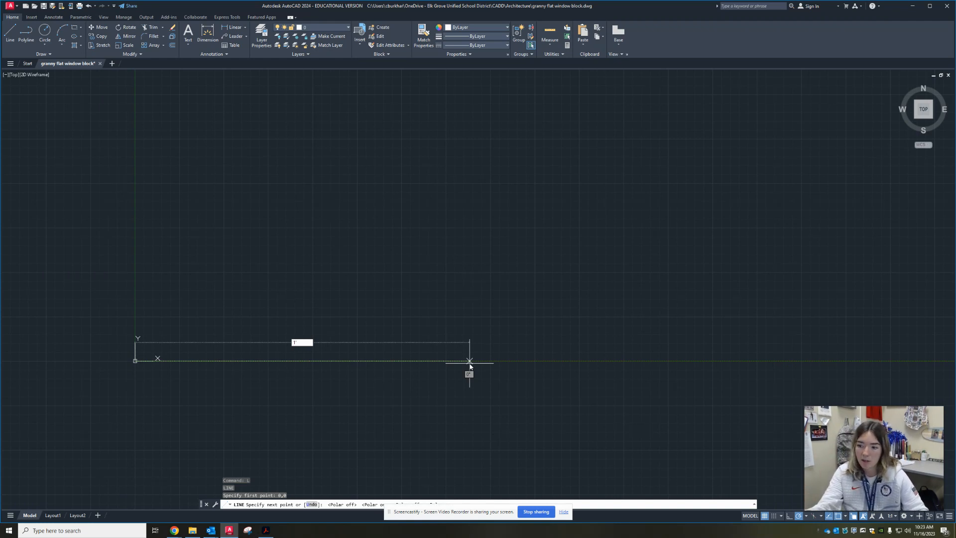
{"action": "type", "text": "'"}
{"action": "key", "text": "Return"}
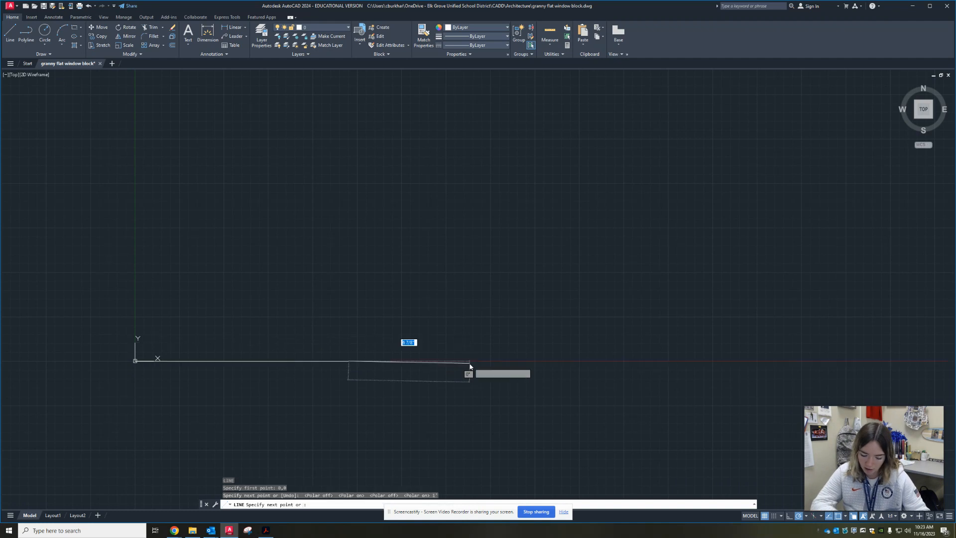
{"action": "key", "text": "Escape"}
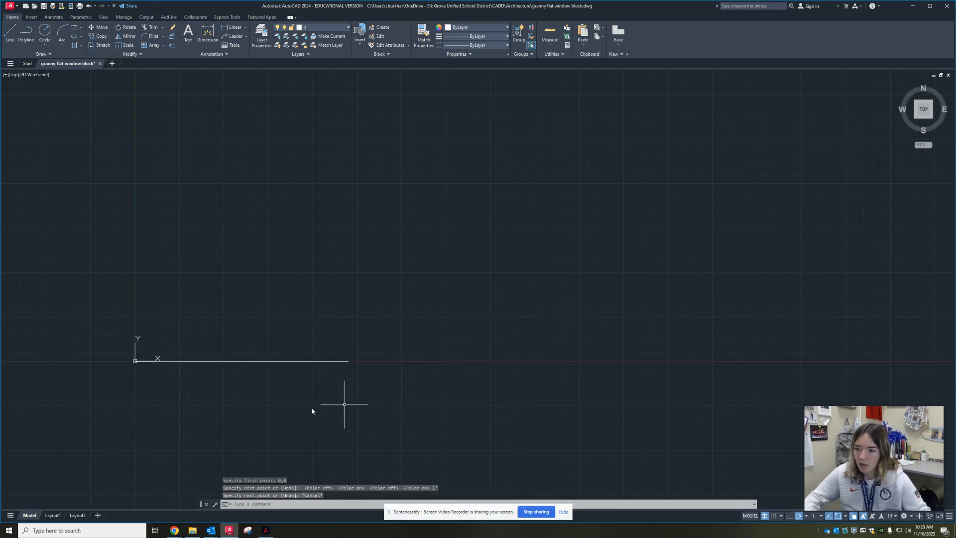
Zoom far out from the horizontal line and bring it back into view by zooming to the drawing extents
{"action": "left_click", "coordinate": [238, 361]}
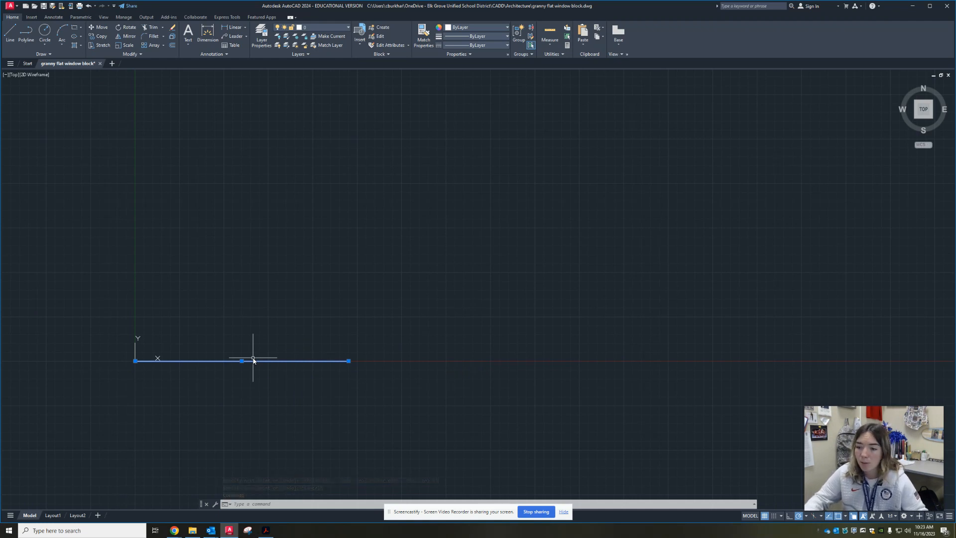
{"action": "scroll", "coordinate": [344, 328], "scroll_direction": "down", "scroll_amount": 15}
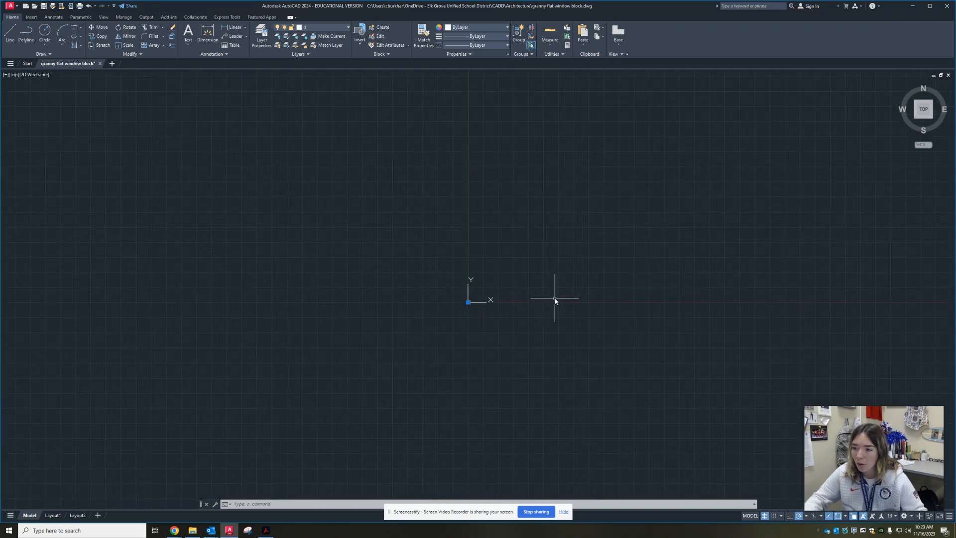
{"action": "key", "text": "Escape"}
{"action": "middle_click_drag", "start_coordinate": [621, 268], "coordinate": [459, 244]}
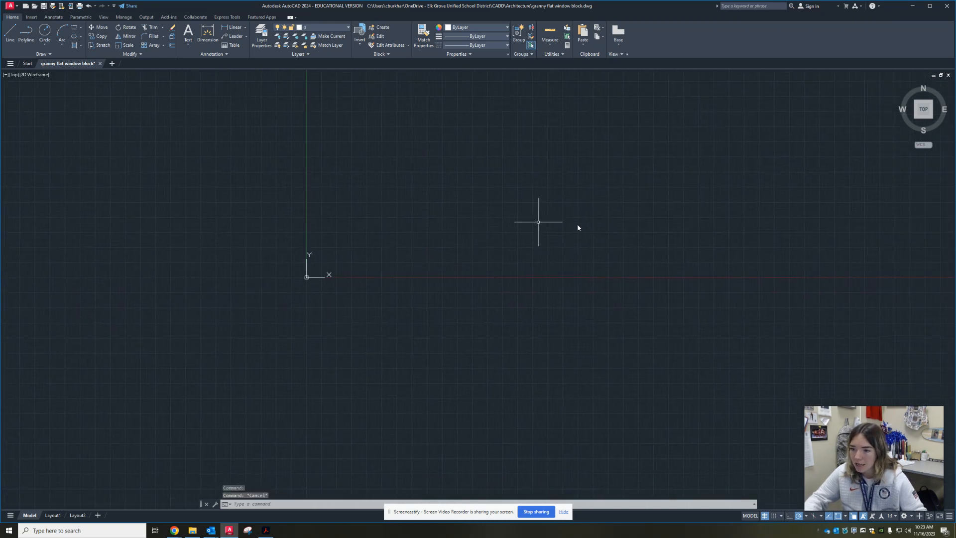
{"action": "middle_click", "coordinate": [370, 229]}
{"action": "middle_click", "coordinate": [370, 230]}
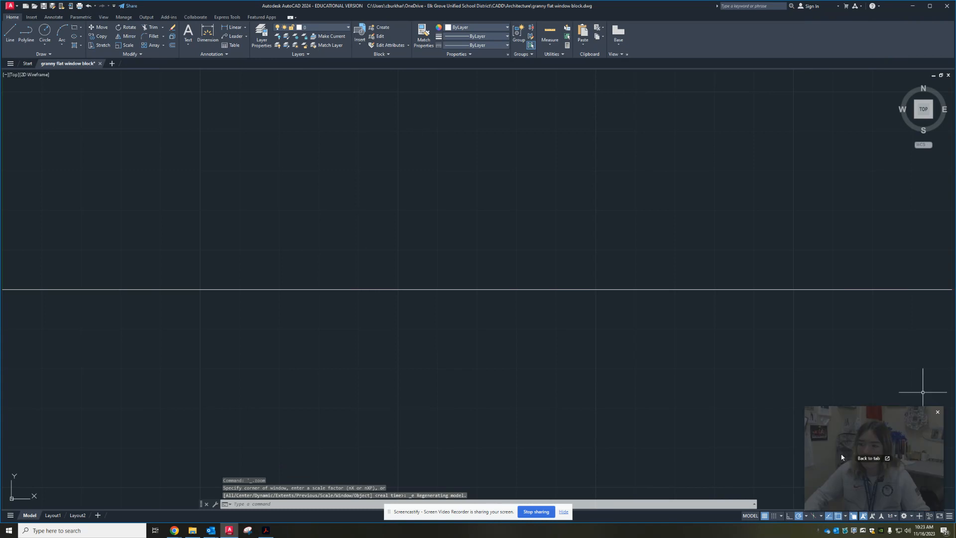
{"action": "scroll", "coordinate": [368, 194], "scroll_direction": "down", "scroll_amount": 5}
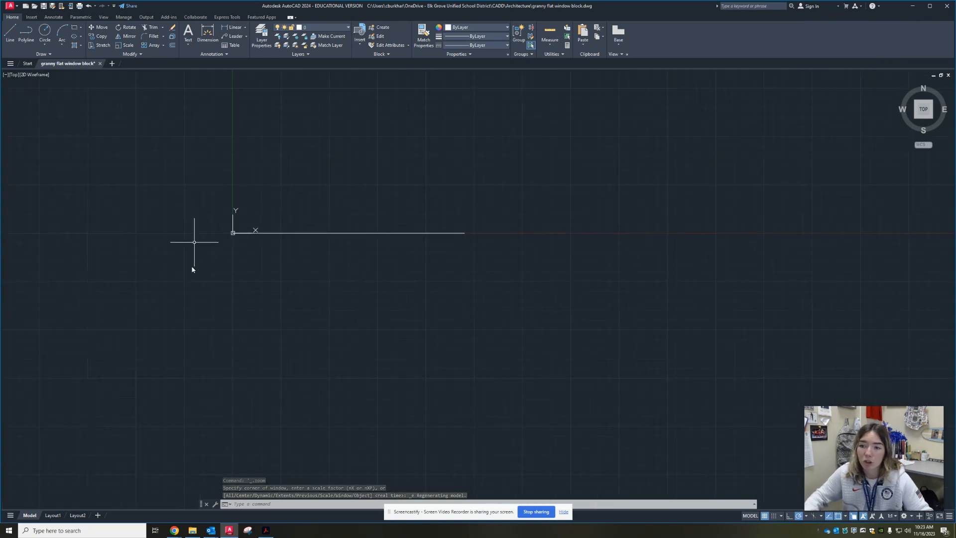
{"action": "middle_click_drag", "start_coordinate": [305, 230], "coordinate": [283, 254]}
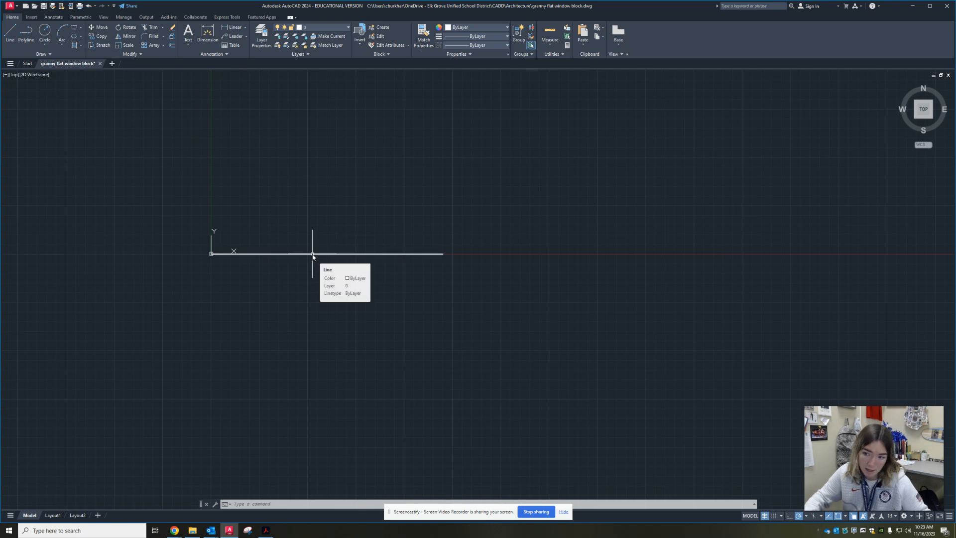
Offset the 1' horizontal line upward by 3"
{"action": "left_click", "coordinate": [313, 255]}
{"action": "middle_click_drag", "start_coordinate": [289, 224], "coordinate": [328, 245]}
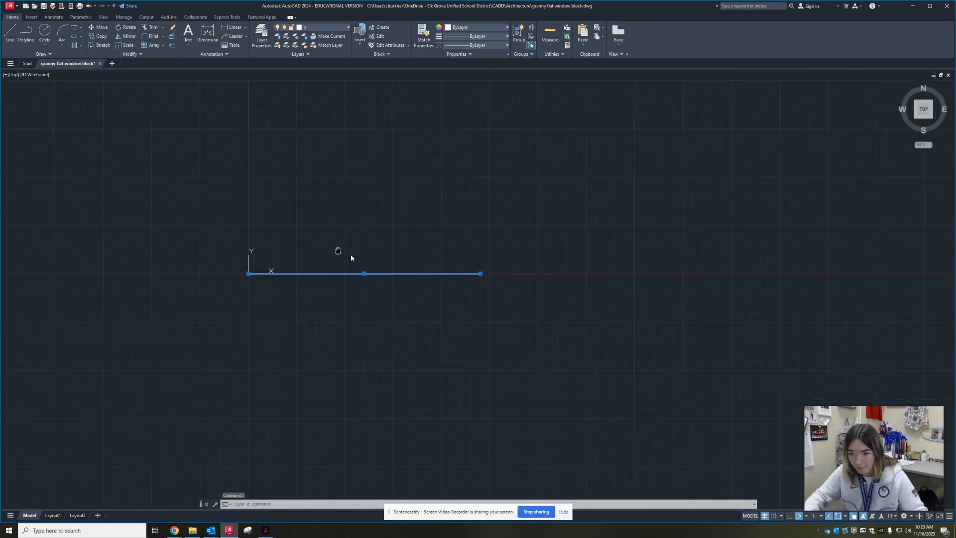
{"action": "scroll", "coordinate": [339, 249], "scroll_direction": "up", "scroll_amount": 4}
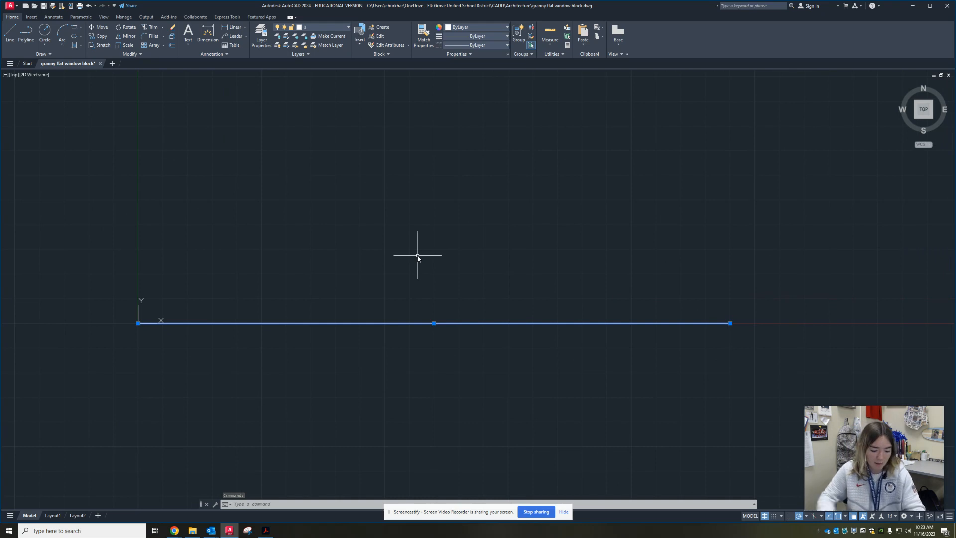
{"action": "type", "text": "offse"}
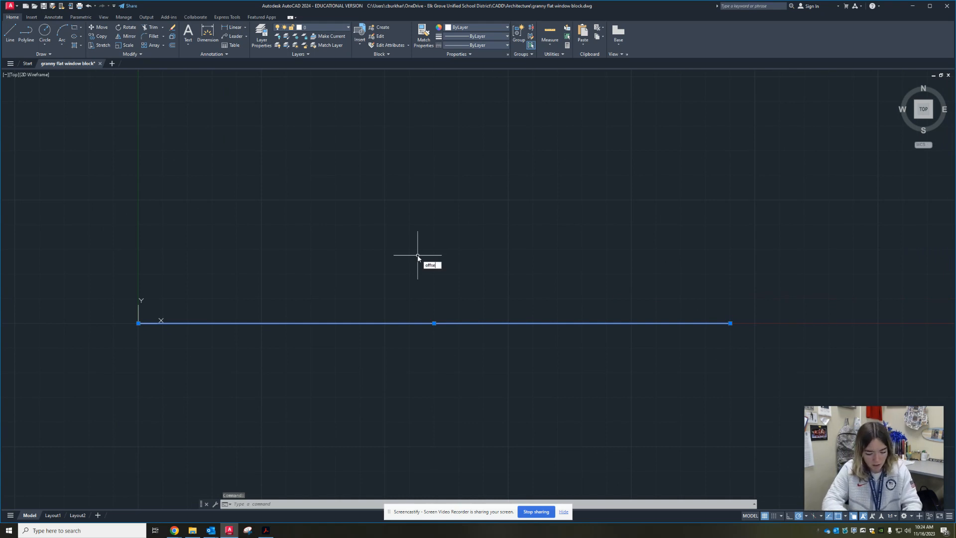
{"action": "type", "text": "t"}
{"action": "key", "text": "Return"}
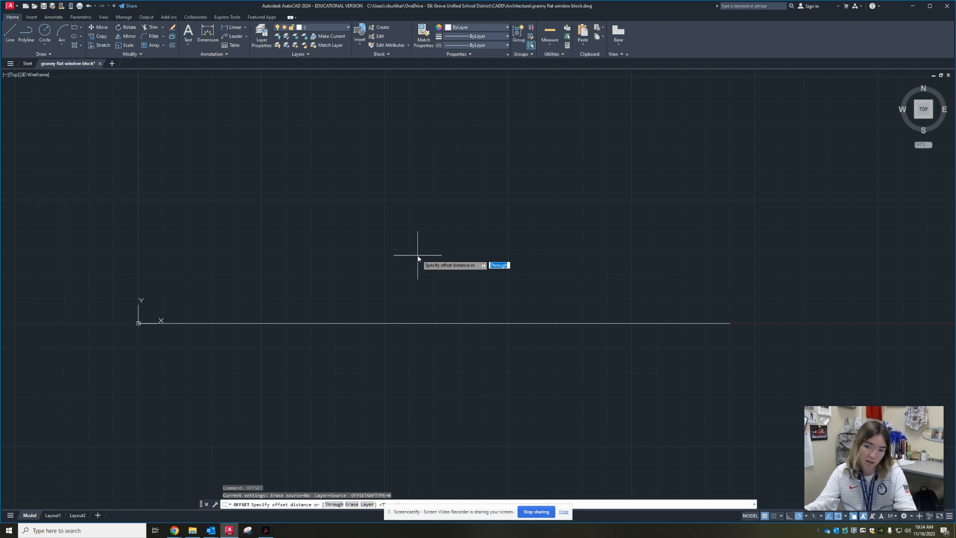
{"action": "type", "text": "3"}
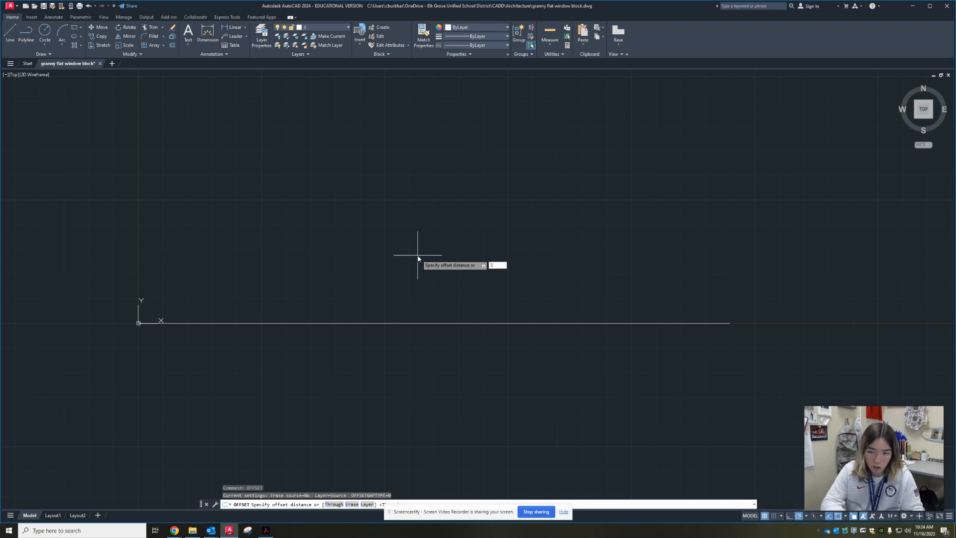
{"action": "key", "text": "Return"}
{"action": "left_click", "coordinate": [417, 323]}
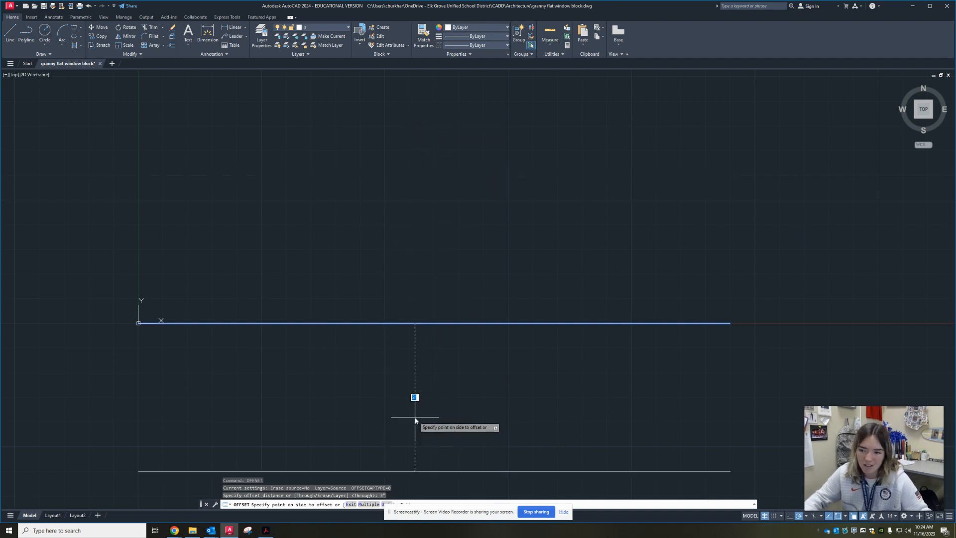
{"action": "left_click", "coordinate": [432, 178]}
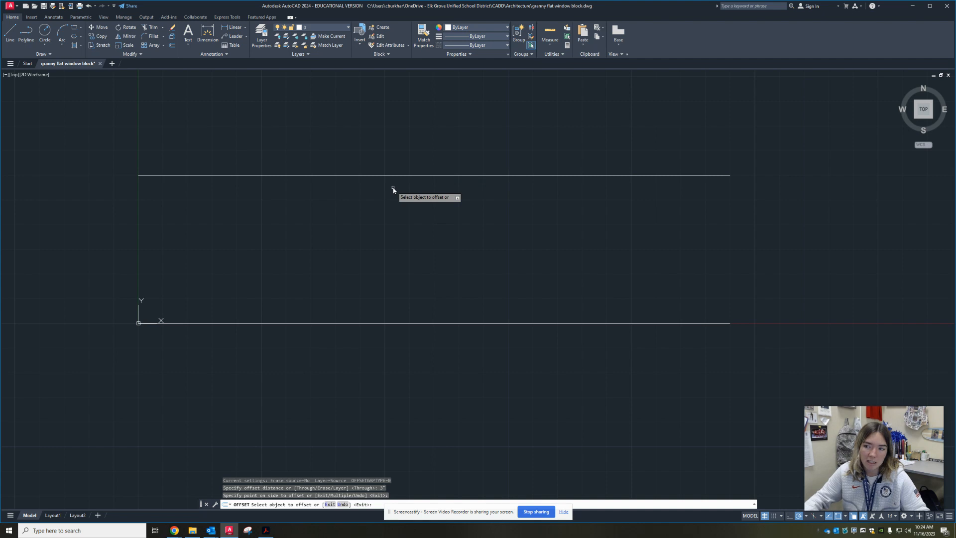
Offset the upper horizontal line upward by 2"
{"action": "key", "text": "Escape"}
{"action": "key", "text": "Escape"}
{"action": "left_click", "coordinate": [420, 176]}
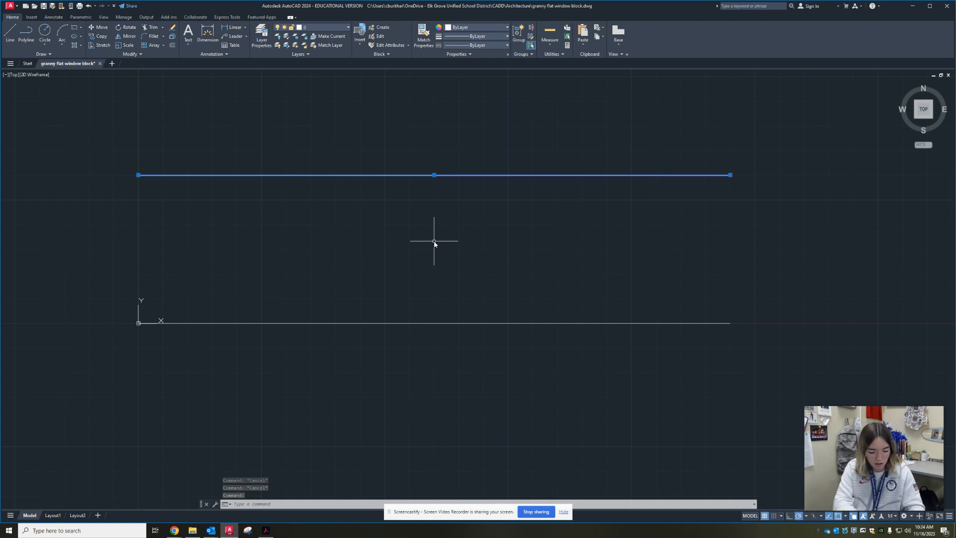
{"action": "type", "text": "offset"}
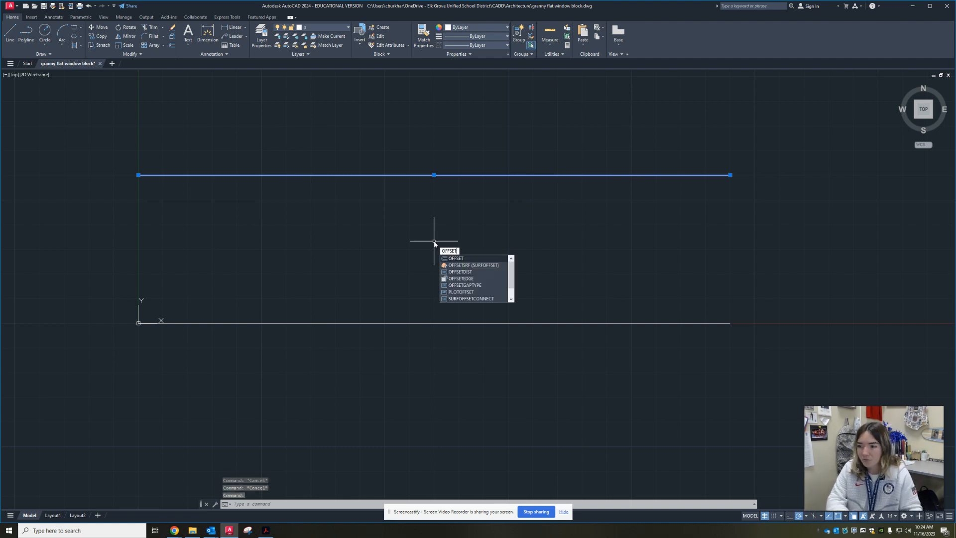
{"action": "key", "text": "Return"}
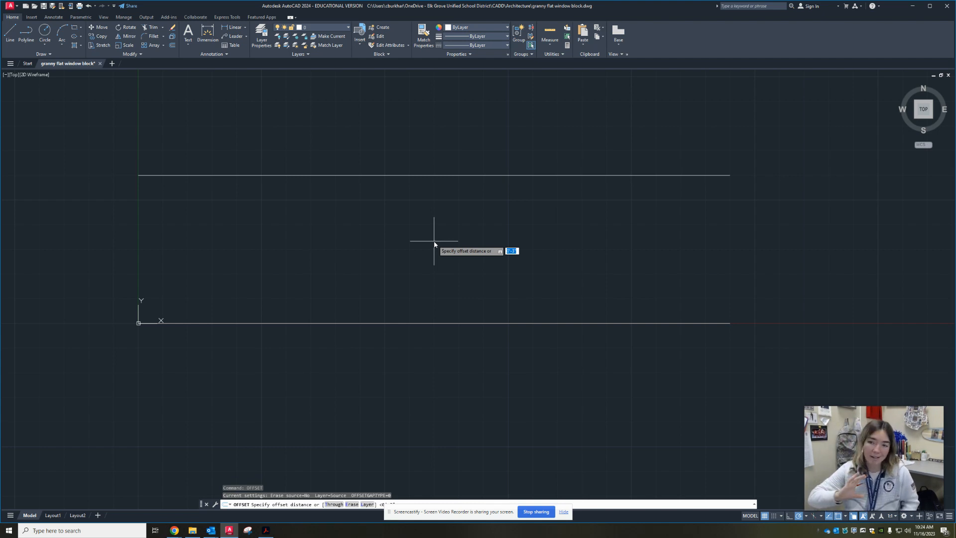
{"action": "type", "text": "2"}
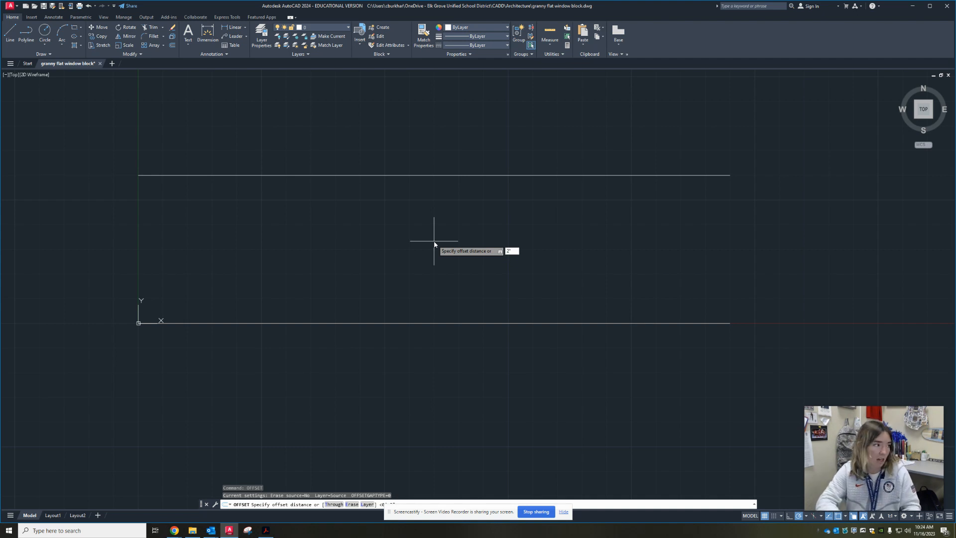
{"action": "key", "text": "Return"}
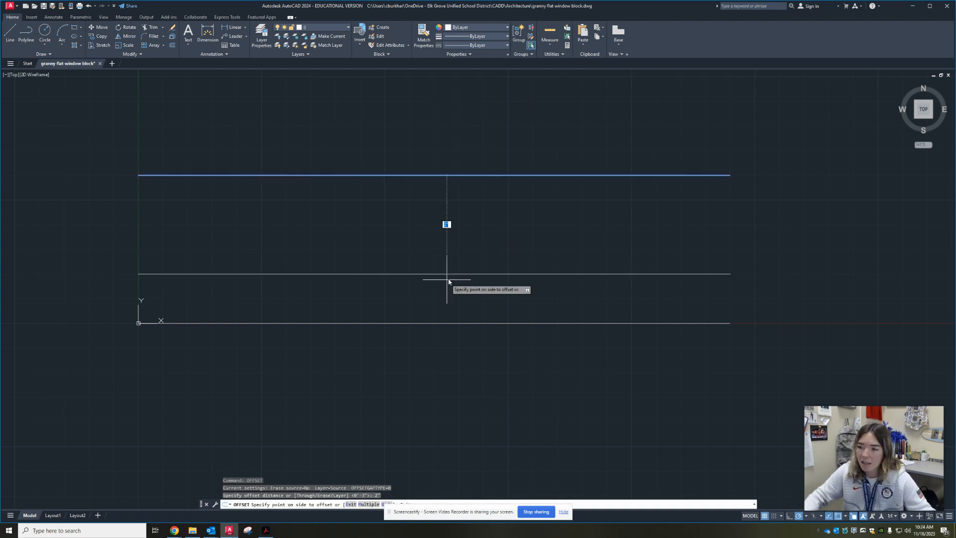
{"action": "mouse_move", "coordinate": [452, 170]}
{"action": "middle_mouse_down"}
{"action": "mouse_move", "coordinate": [166, 307]}
{"action": "mouse_move", "coordinate": [399, 284]}
{"action": "middle_mouse_up"}
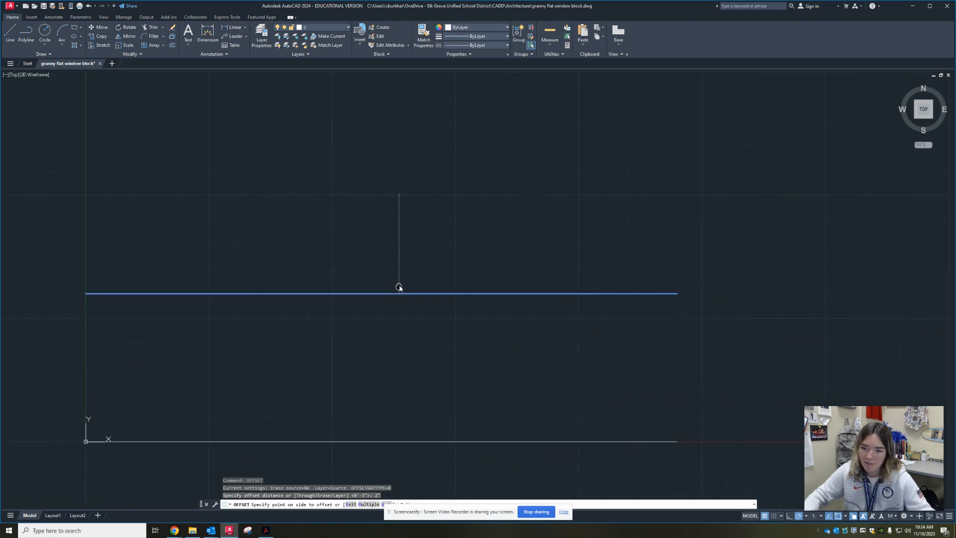
{"action": "left_click", "coordinate": [343, 187]}
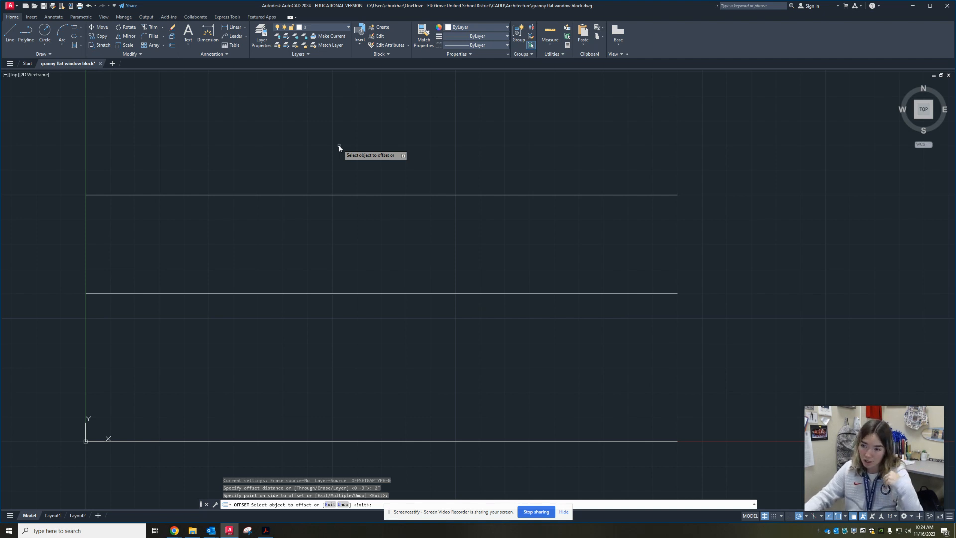
Offset the new topmost horizontal line upward by the same 2" distance and end the command
{"action": "left_click", "coordinate": [359, 195]}
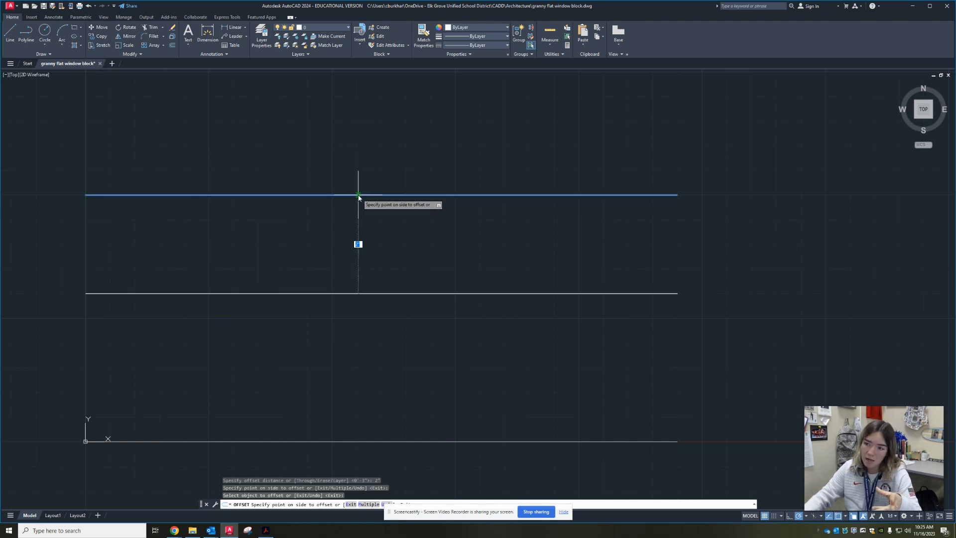
{"action": "middle_click_drag", "start_coordinate": [363, 161], "coordinate": [423, 211]}
{"action": "left_click", "coordinate": [327, 221]}
{"action": "scroll", "coordinate": [424, 209], "scroll_direction": "down", "scroll_amount": 4}
{"action": "key", "text": "Escape"}
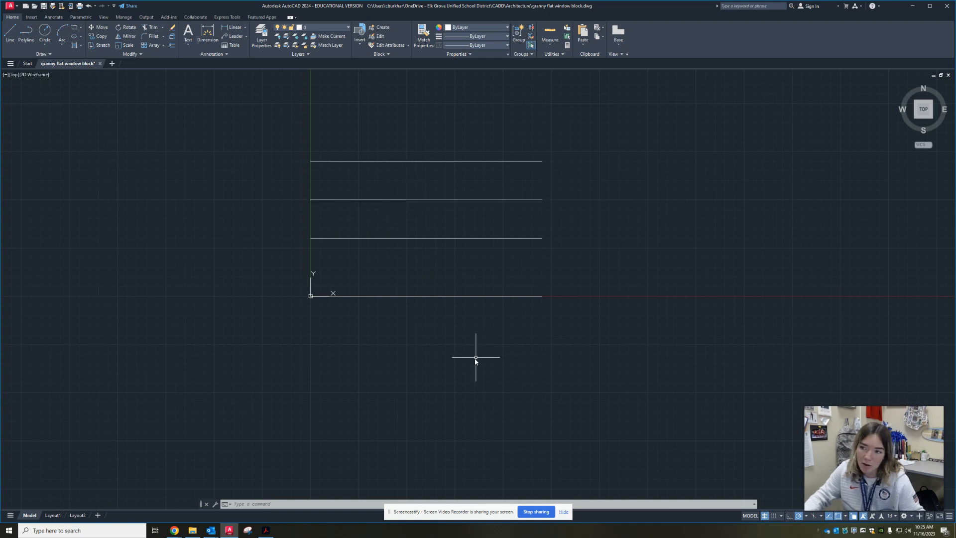
{"action": "key", "text": "Escape"}
{"action": "key", "text": "Escape"}
{"action": "key", "text": "Escape"}
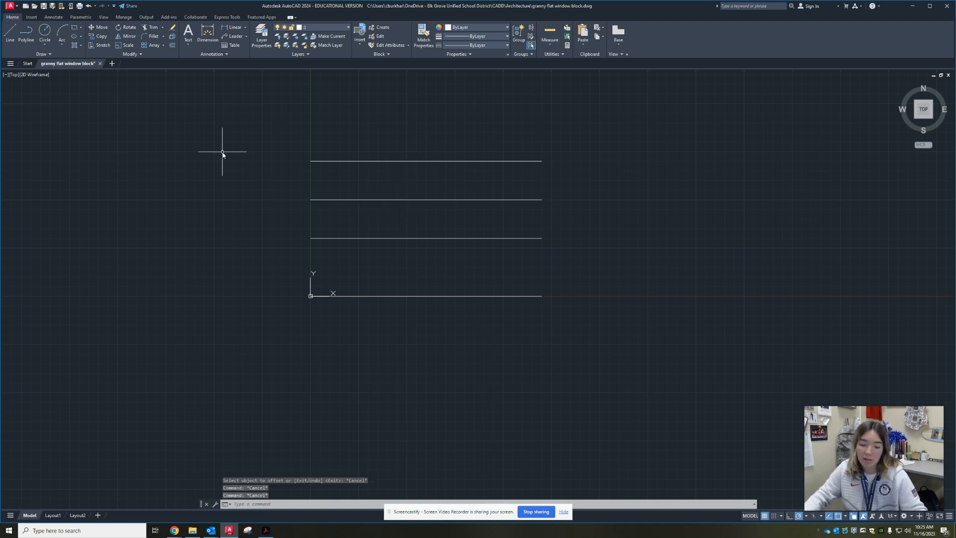
Start a line and, while it is active, toggle object snap off and on and review the enabled snap modes
{"action": "type", "text": "l"}
{"action": "key", "text": "Return"}
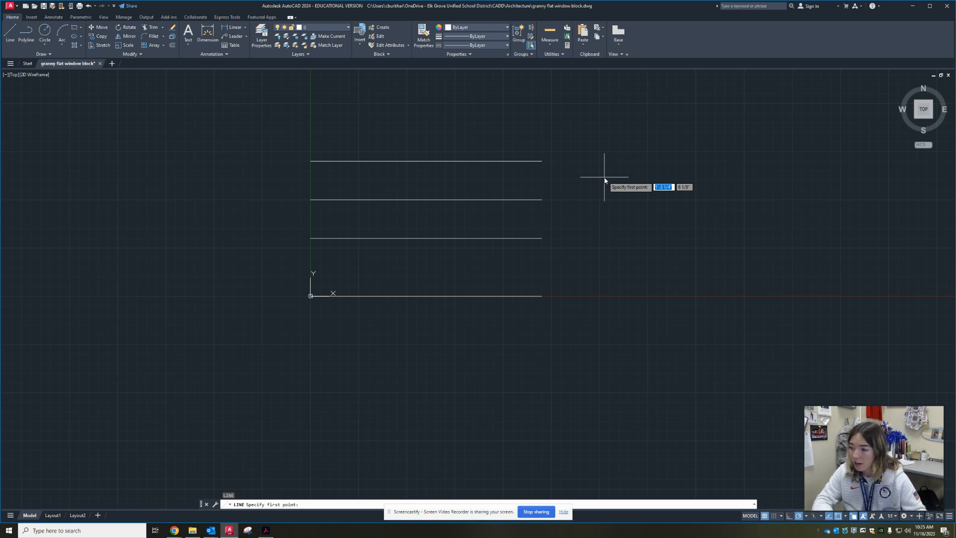
{"action": "key", "text": "F3"}
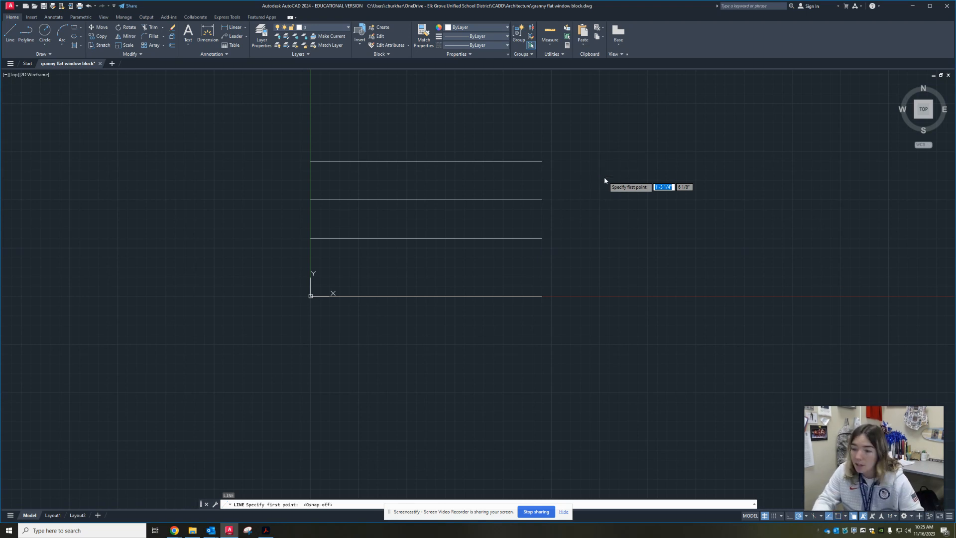
{"action": "key", "text": "F3"}
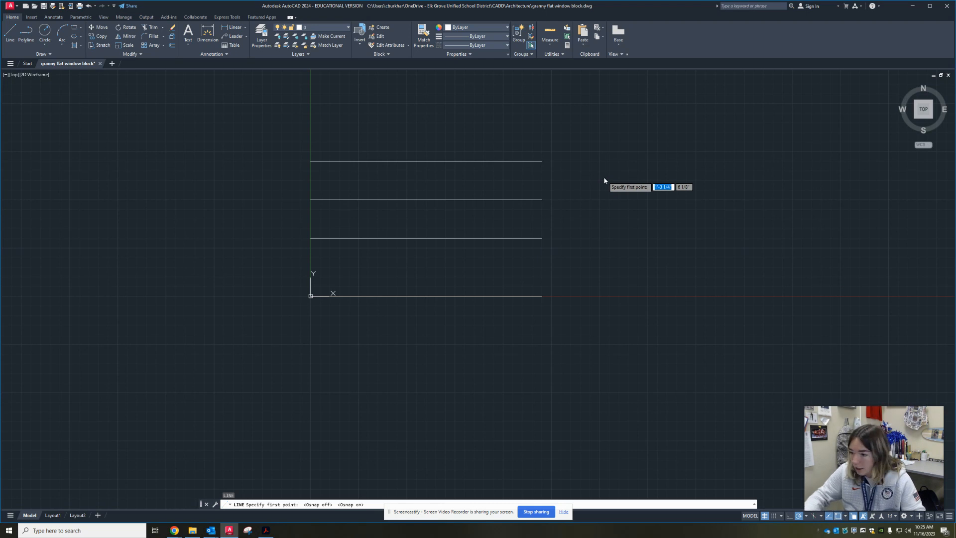
{"action": "left_click", "coordinate": [839, 516]}
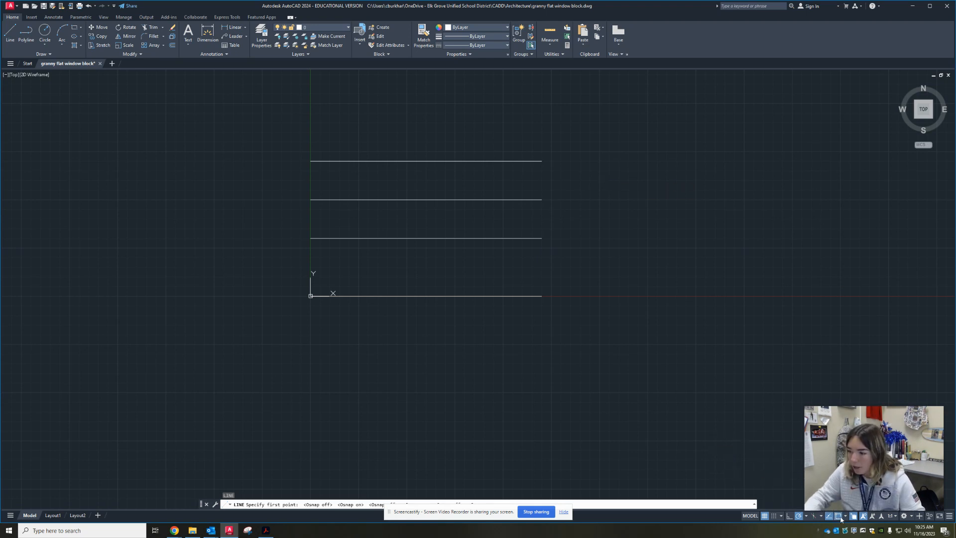
{"action": "left_click", "coordinate": [846, 517]}
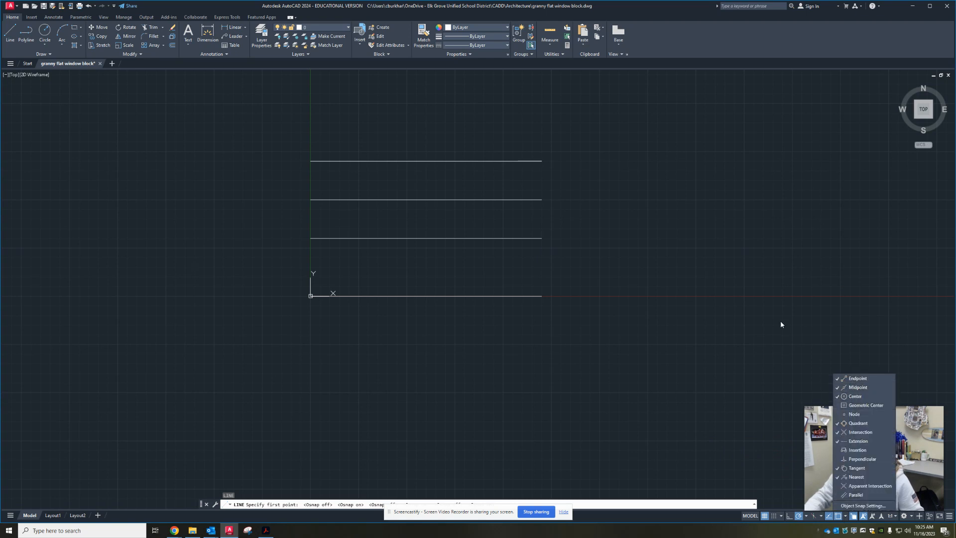
{"action": "left_click", "coordinate": [631, 281]}
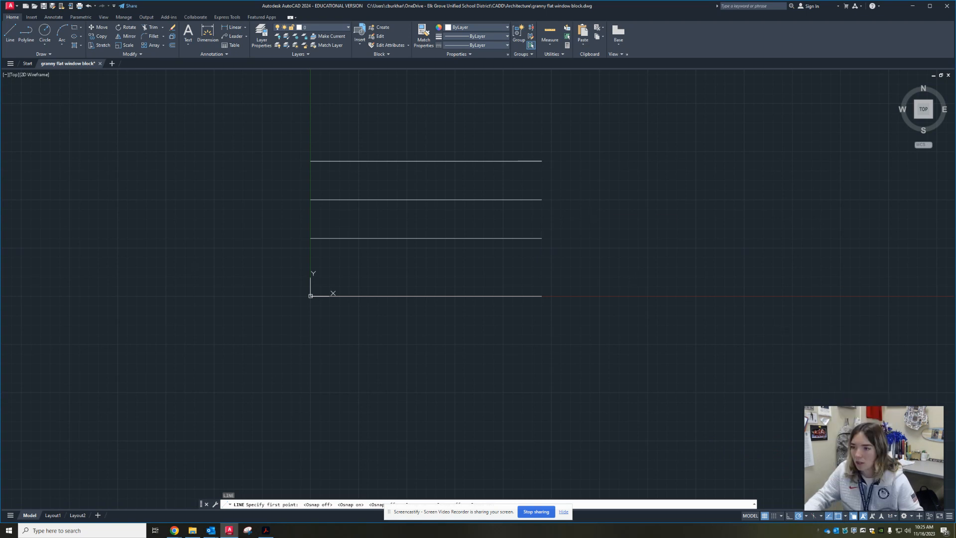
Draw the line from the top line's right endpoint to the bottom line's right endpoint and end the command
{"action": "left_click", "coordinate": [542, 161]}
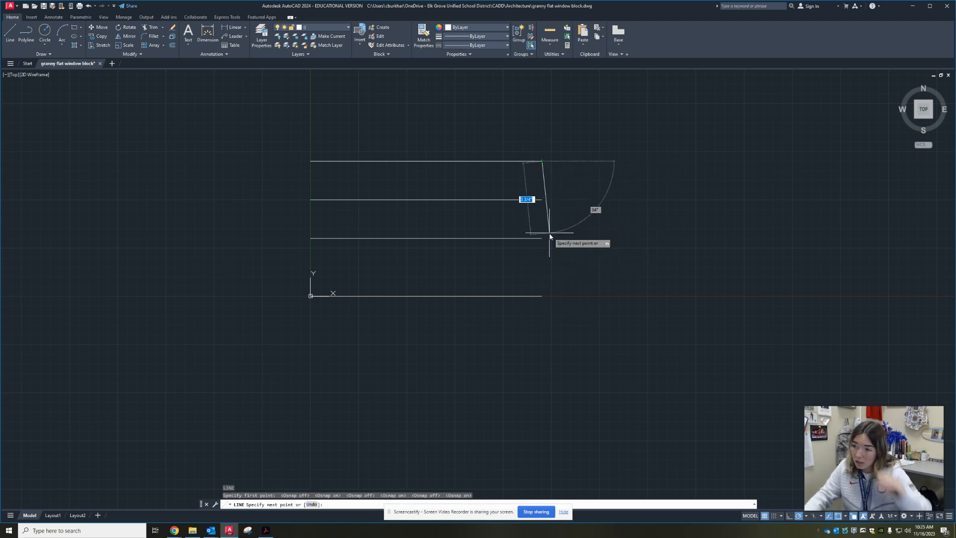
{"action": "left_click", "coordinate": [542, 296]}
{"action": "key", "text": "Escape"}
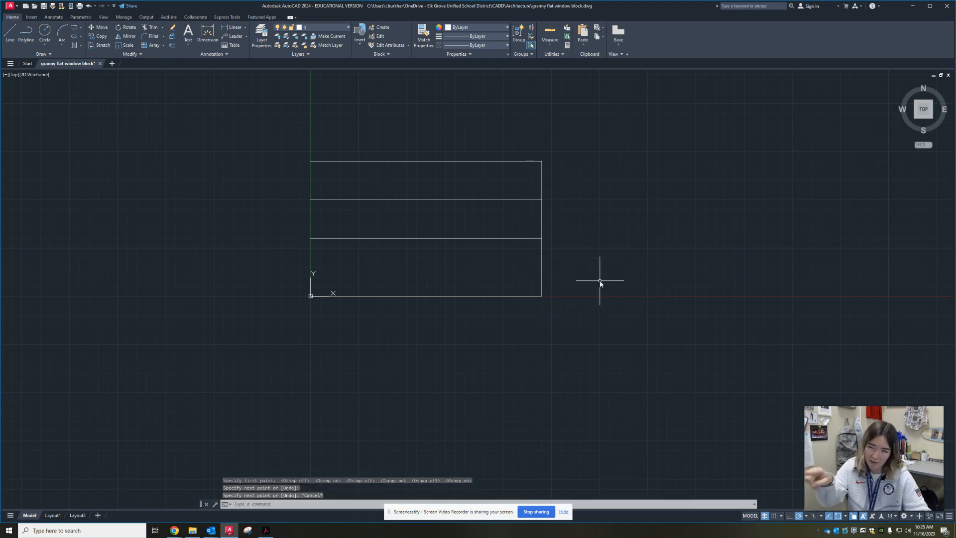
Draw a vertical line from the top line's left endpoint to the bottom line's left endpoint to close the window outline
{"action": "type", "text": "l"}
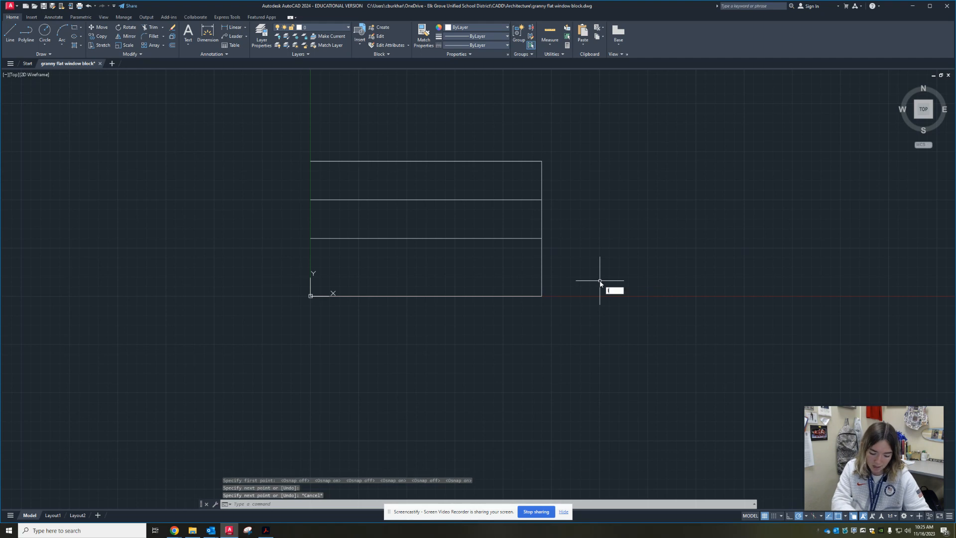
{"action": "key", "text": "Return"}
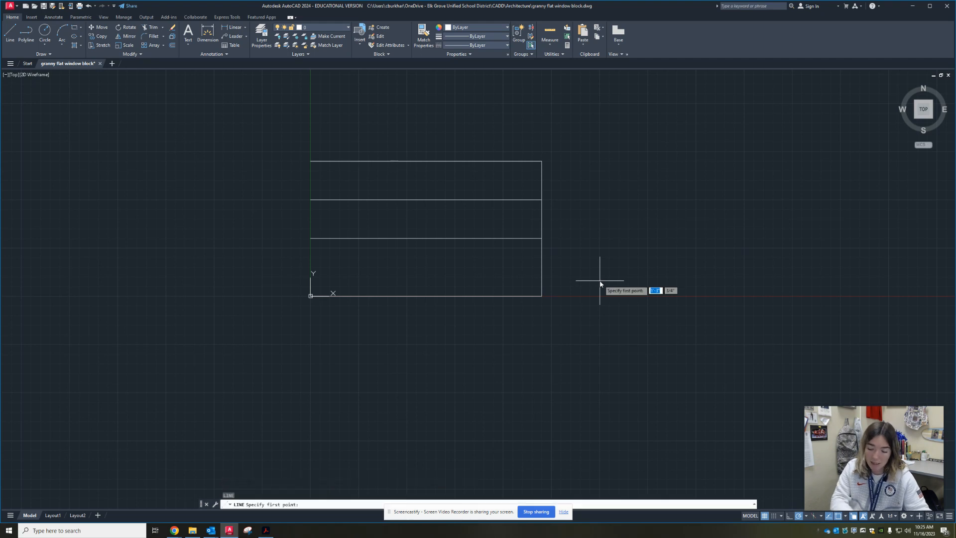
{"action": "left_click", "coordinate": [311, 161]}
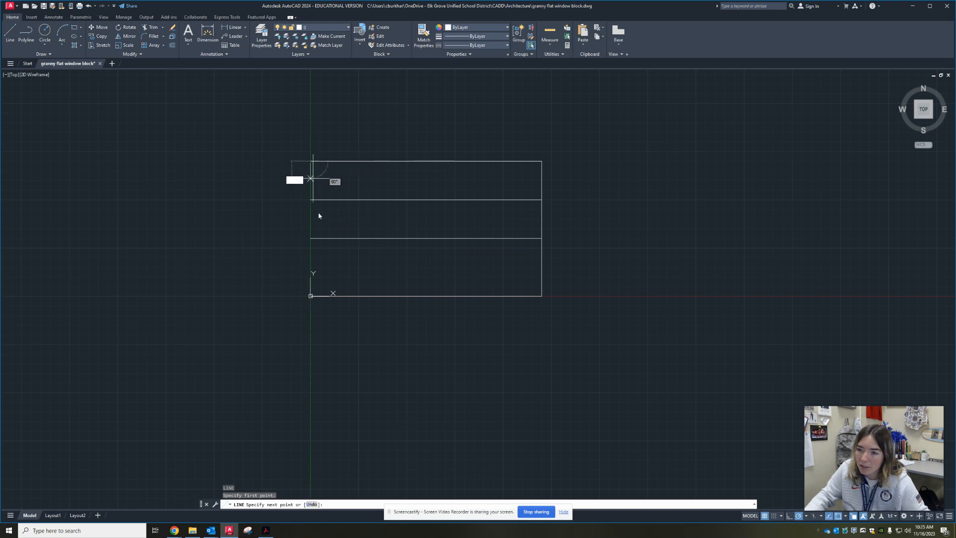
{"action": "left_click", "coordinate": [310, 296]}
{"action": "key", "text": "Escape"}
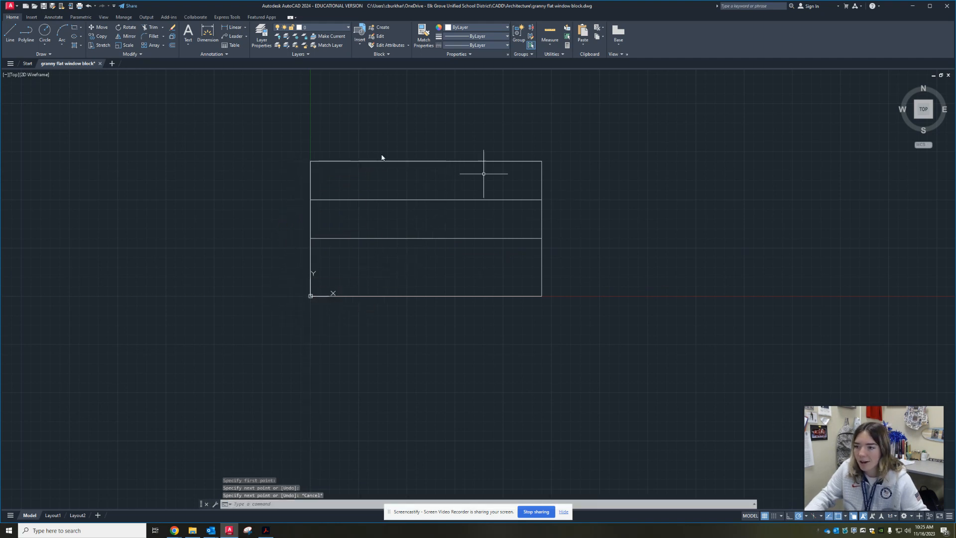
Save the window block drawing and open granny flat floor plan.dwg
{"action": "scroll", "coordinate": [442, 243], "scroll_direction": "up", "scroll_amount": 4}
{"action": "mouse_move", "coordinate": [453, 248]}
{"action": "middle_mouse_down"}
{"action": "mouse_move", "coordinate": [452, 341]}
{"action": "mouse_move", "coordinate": [497, 308]}
{"action": "middle_mouse_up"}
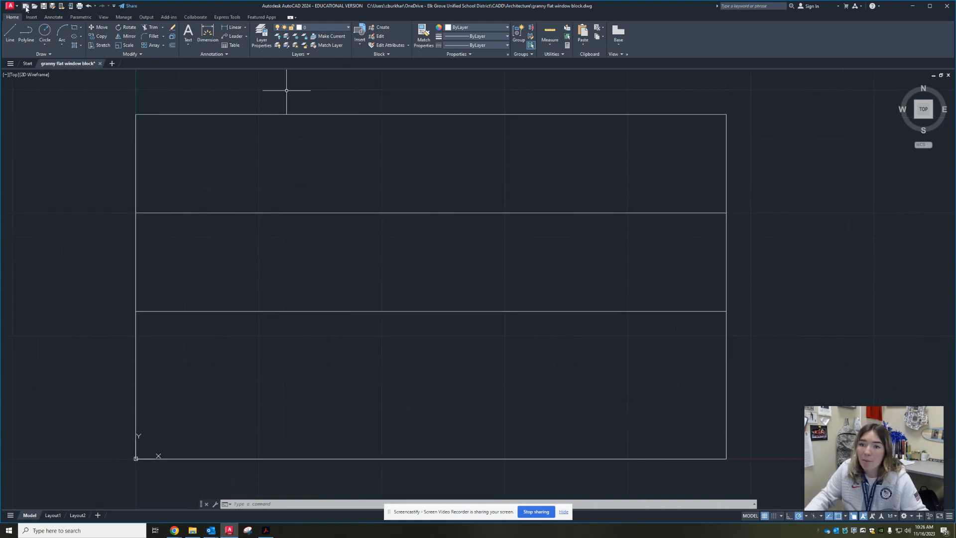
{"action": "left_click", "coordinate": [45, 7]}
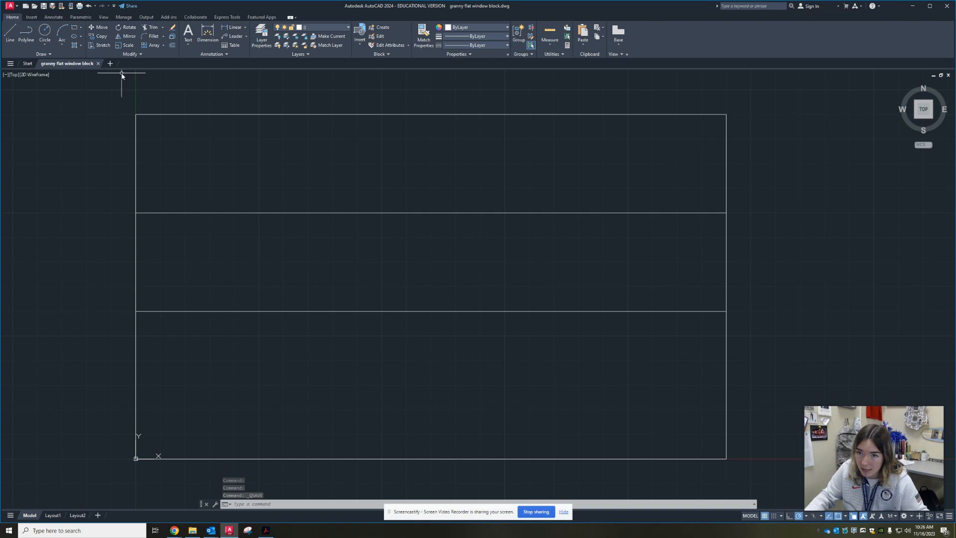
{"action": "left_click", "coordinate": [11, 8]}
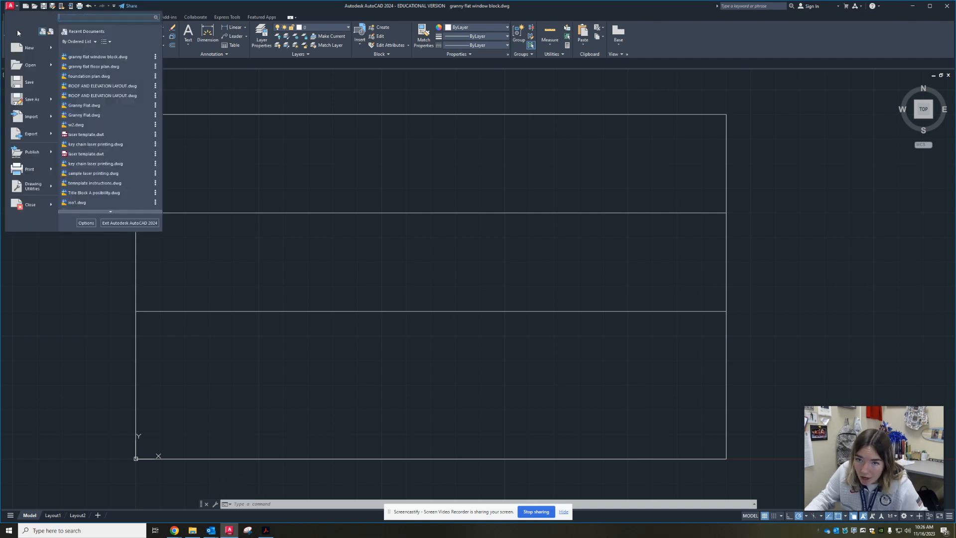
{"action": "left_click", "coordinate": [23, 65]}
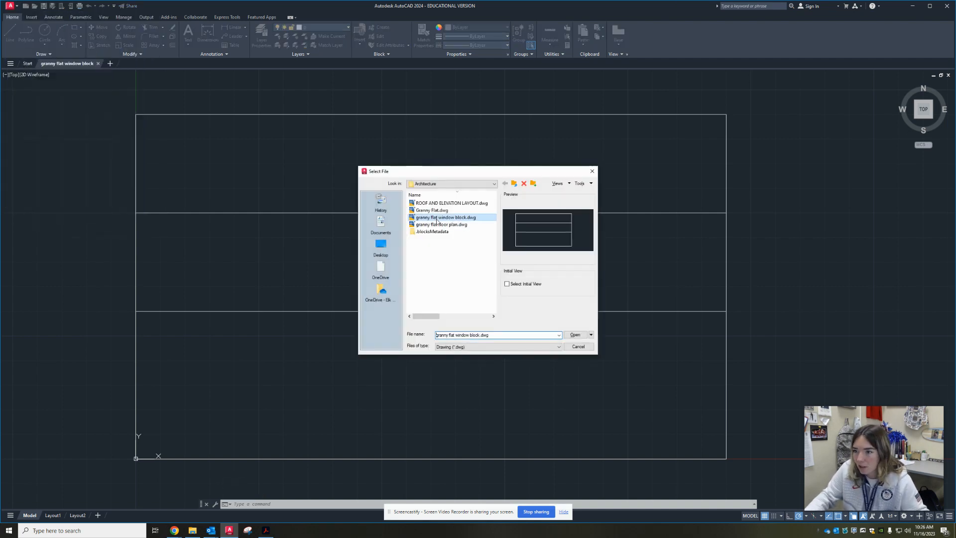
{"action": "double_click", "coordinate": [455, 224]}
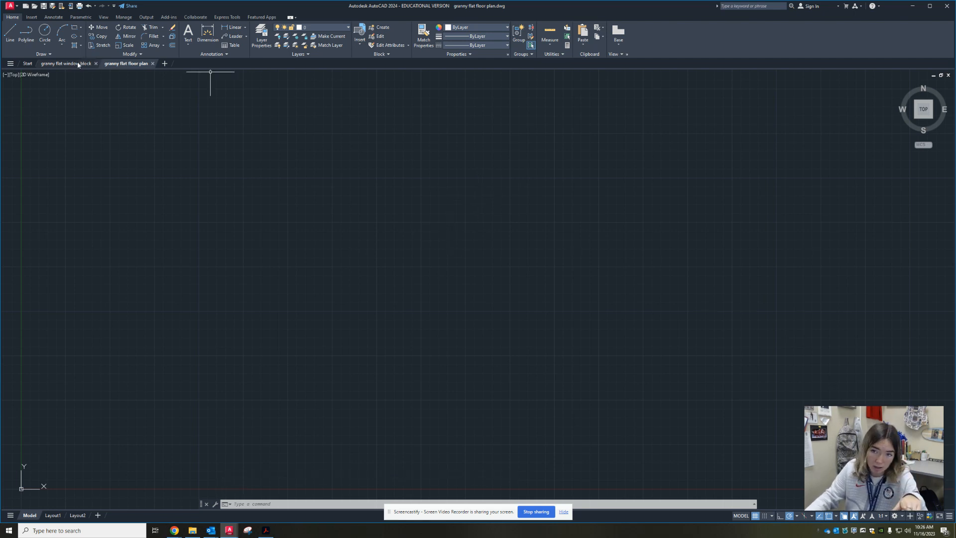
Display the blocks from libraries in the floor plan drawing and move the Blocks palette toward the middle of the drawing area
{"action": "mouse_move", "coordinate": [78, 64]}
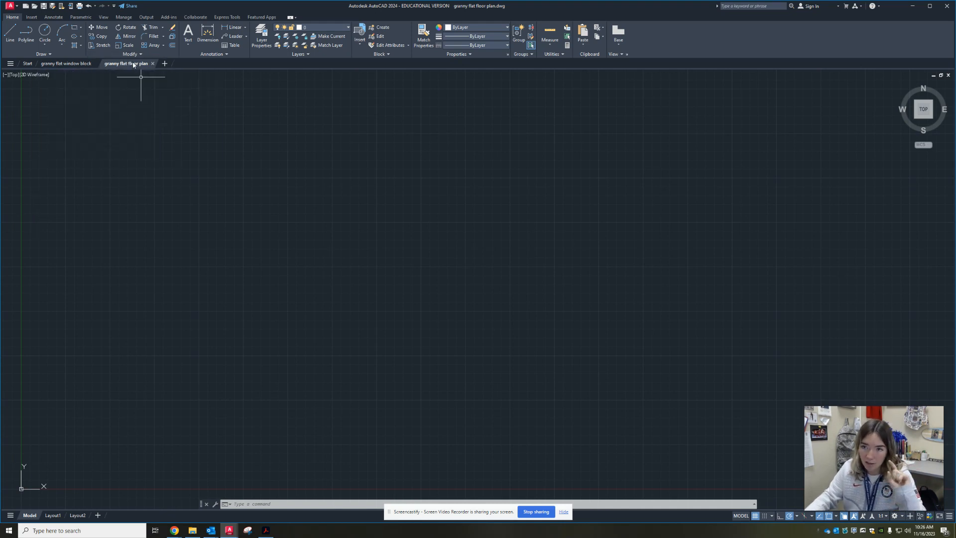
{"action": "left_click", "coordinate": [31, 18]}
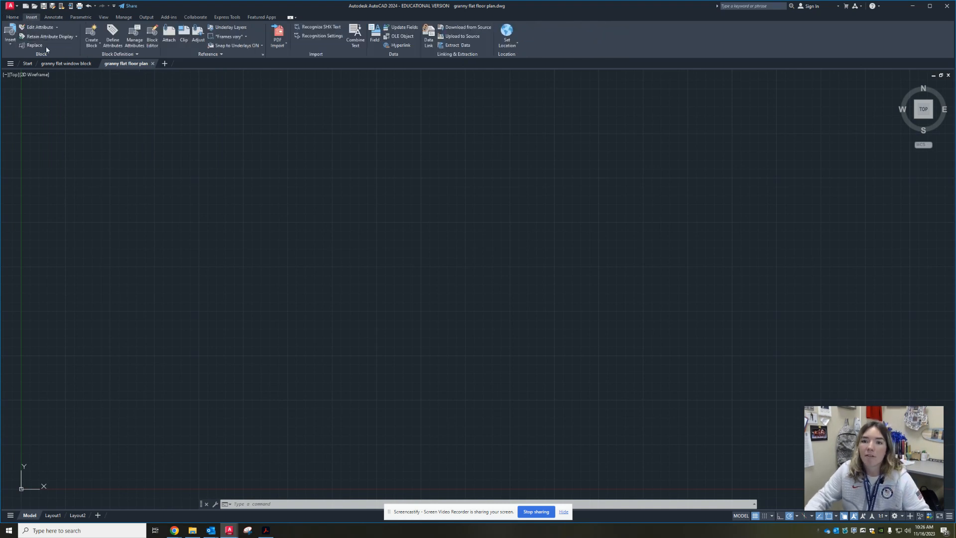
{"action": "left_click", "coordinate": [10, 46]}
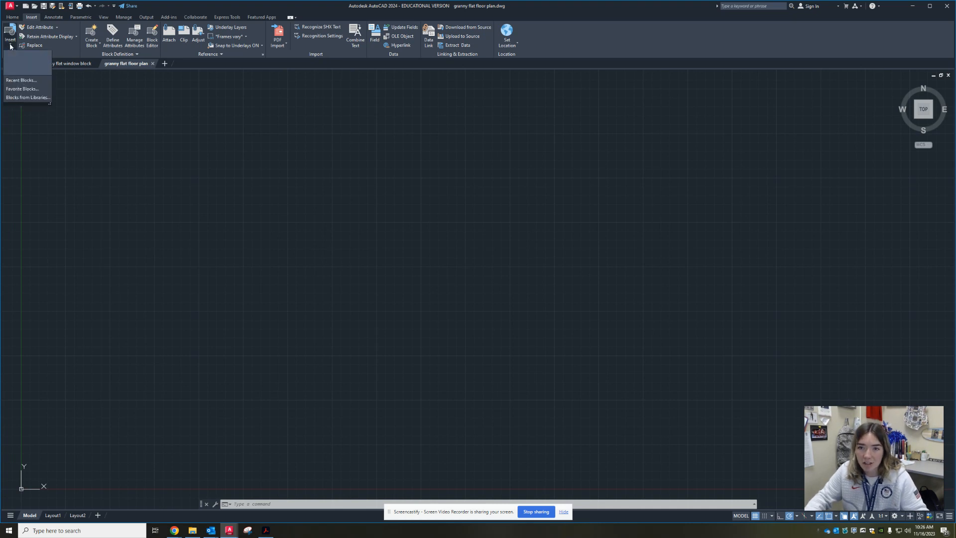
{"action": "left_click", "coordinate": [30, 97]}
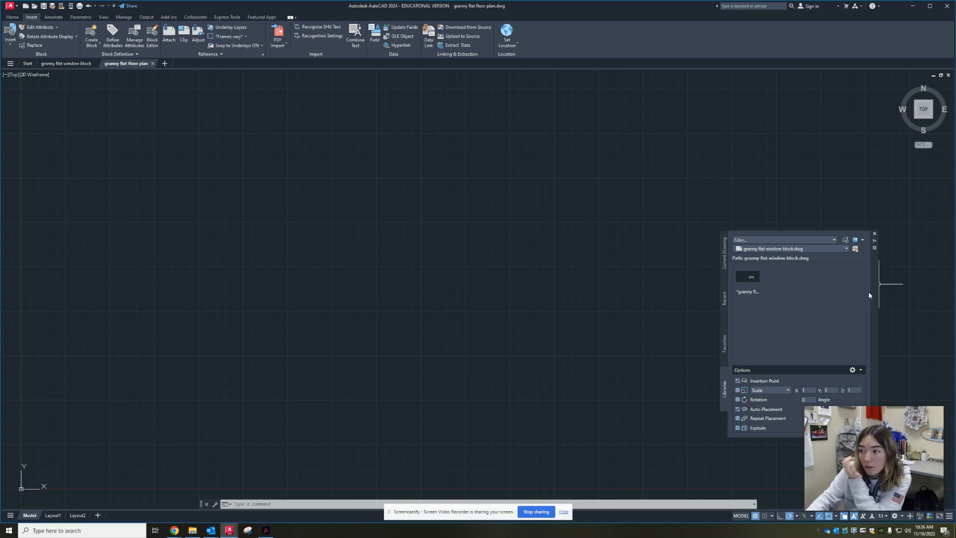
{"action": "left_click_drag", "start_coordinate": [874, 294], "coordinate": [802, 232]}
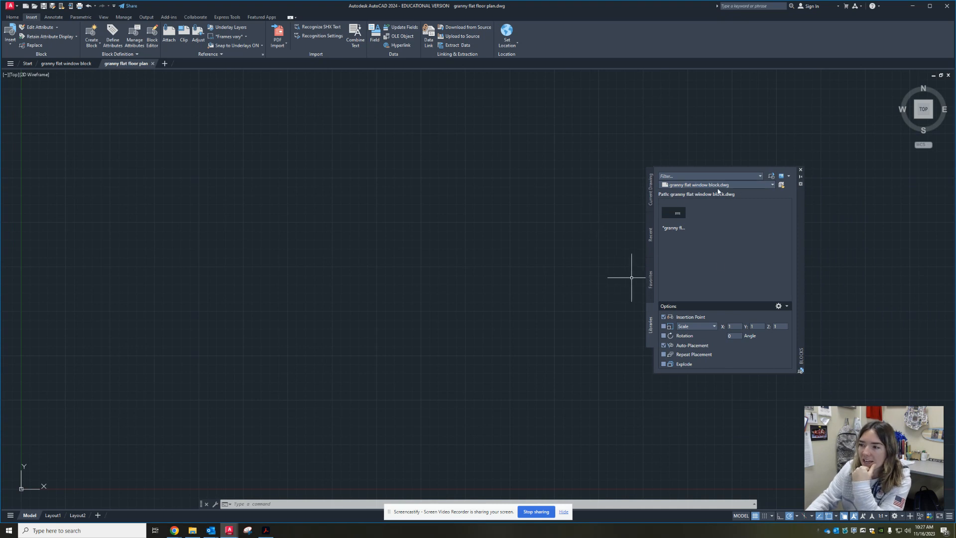
Browse to the Architecture folder and load granny flat window block.dwg as the block library
{"action": "left_click", "coordinate": [709, 188]}
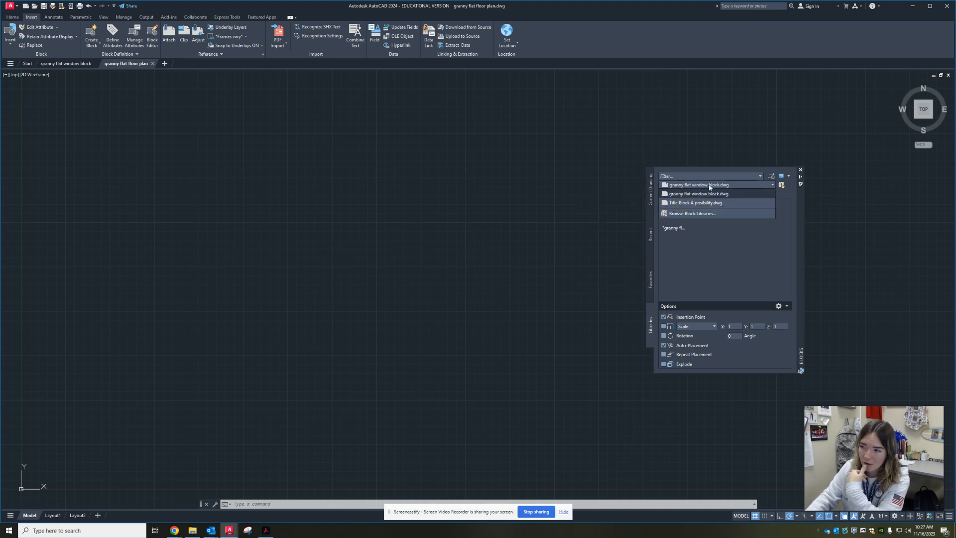
{"action": "left_click", "coordinate": [771, 184]}
{"action": "left_click", "coordinate": [771, 184]}
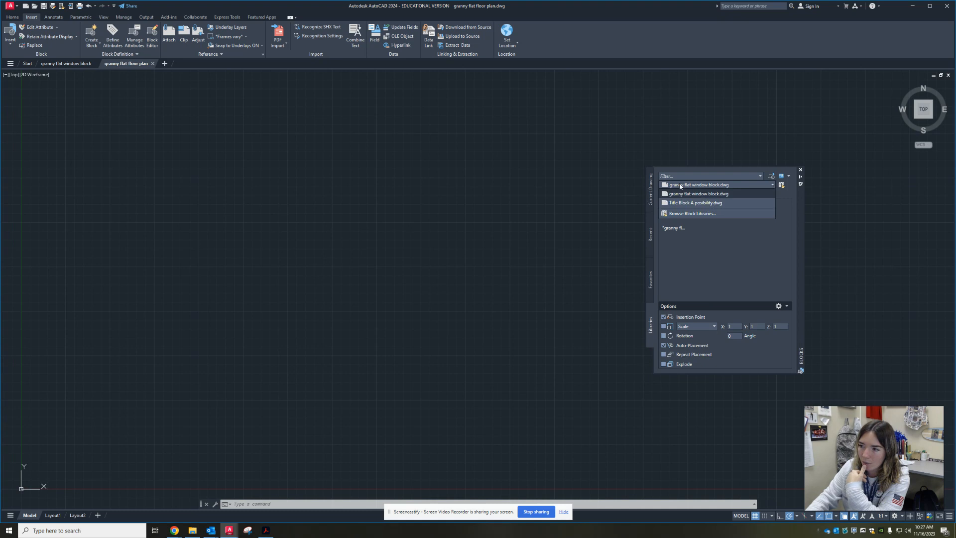
{"action": "left_click", "coordinate": [689, 214]}
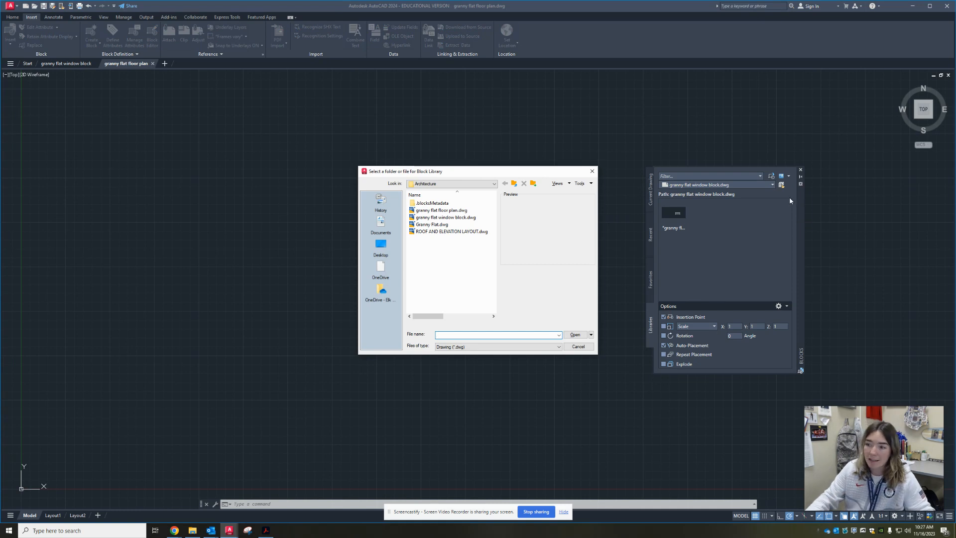
{"action": "left_click", "coordinate": [454, 184]}
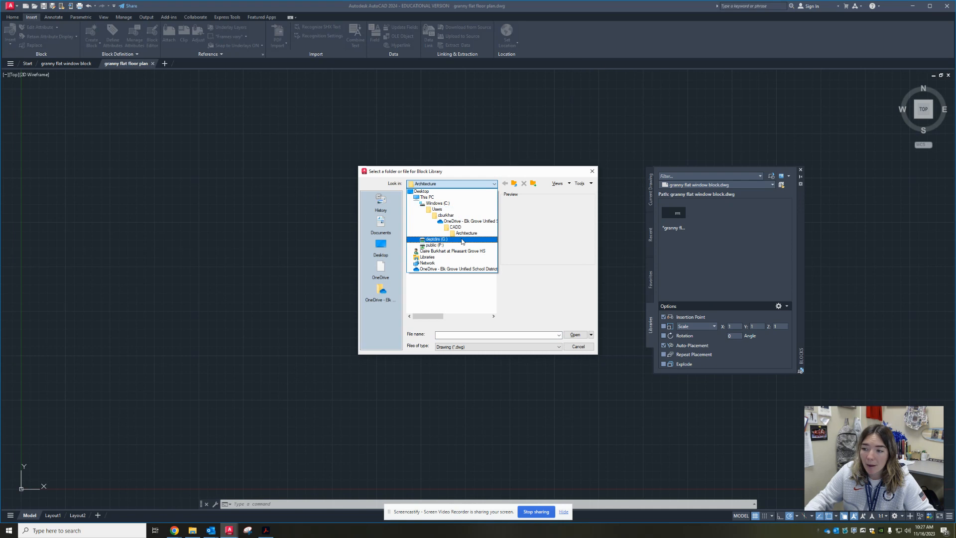
{"action": "left_click", "coordinate": [461, 234]}
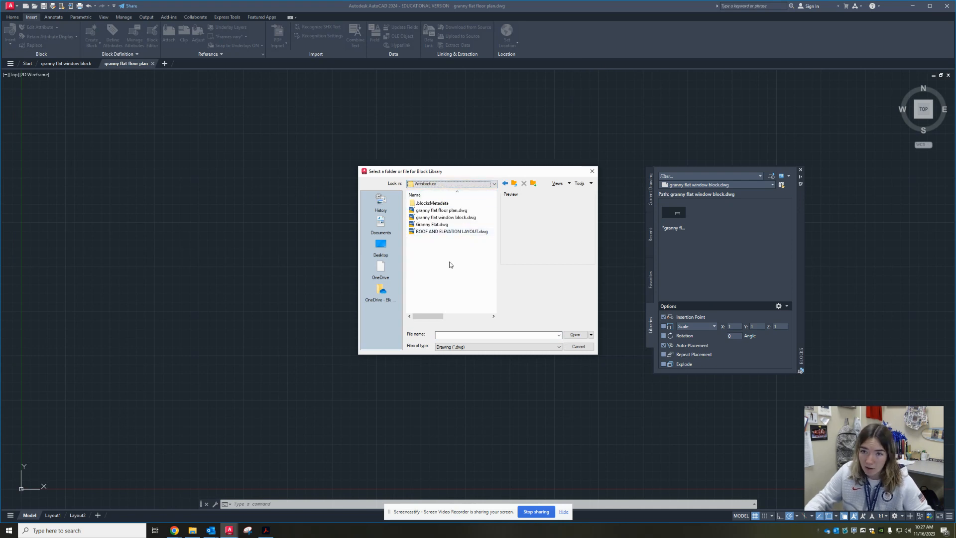
{"action": "left_click", "coordinate": [458, 217]}
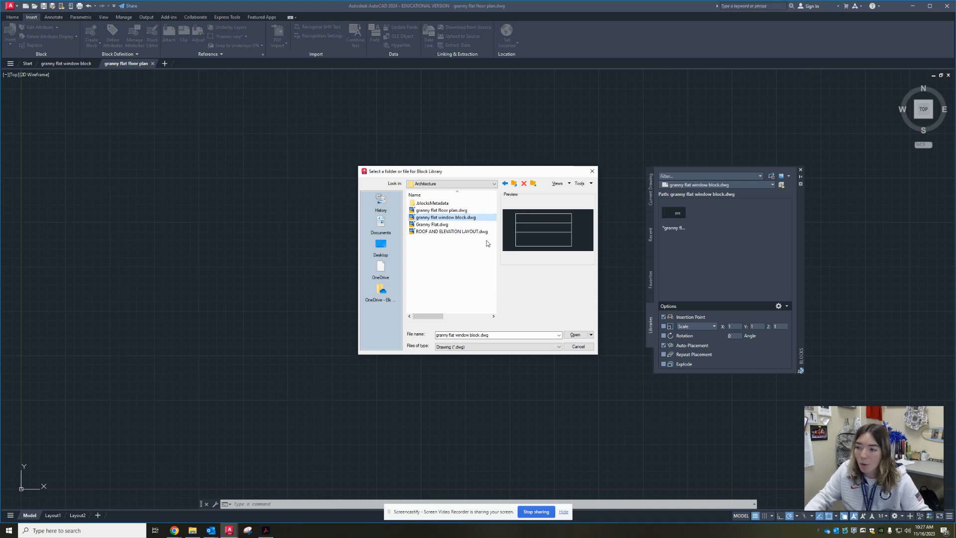
{"action": "left_click", "coordinate": [573, 335]}
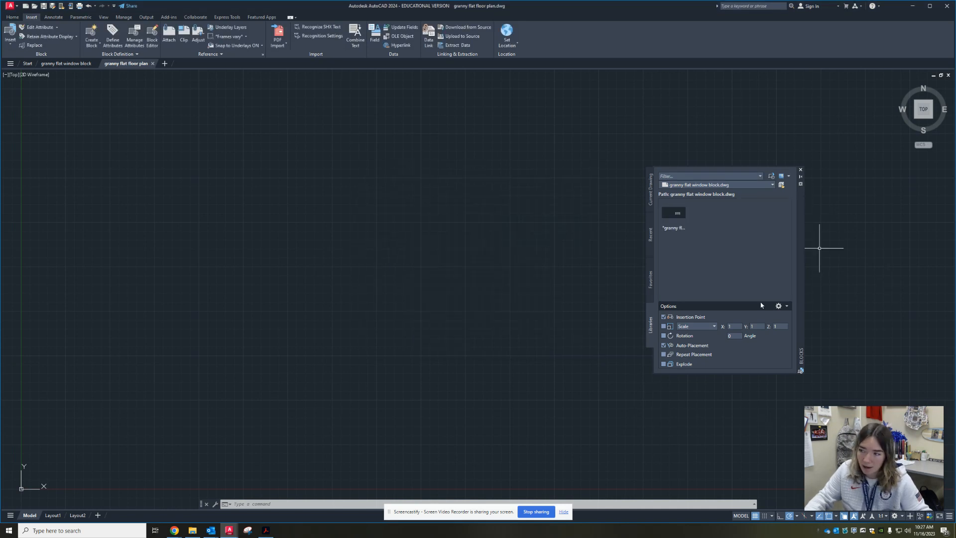
Insert the window block from the library at X scale 1 in the empty area above and right of the origin
{"action": "left_click", "coordinate": [677, 213]}
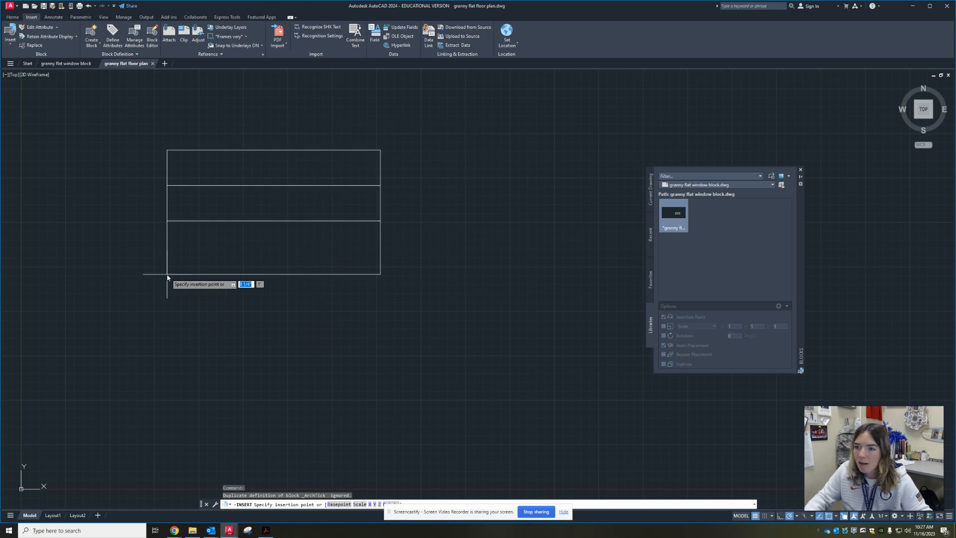
{"action": "left_click", "coordinate": [127, 222]}
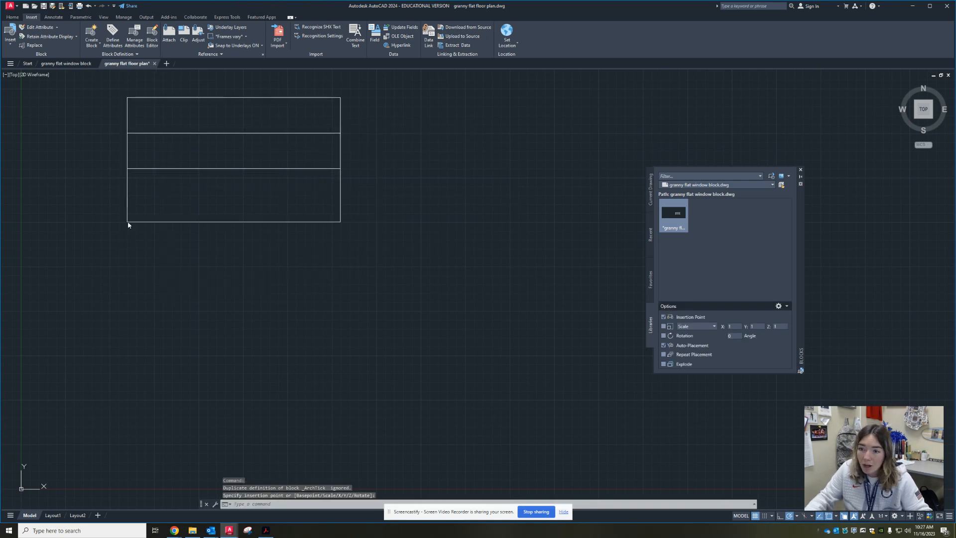
{"action": "scroll", "coordinate": [264, 165], "scroll_direction": "down", "scroll_amount": 1}
{"action": "middle_click_drag", "start_coordinate": [264, 166], "coordinate": [357, 146]}
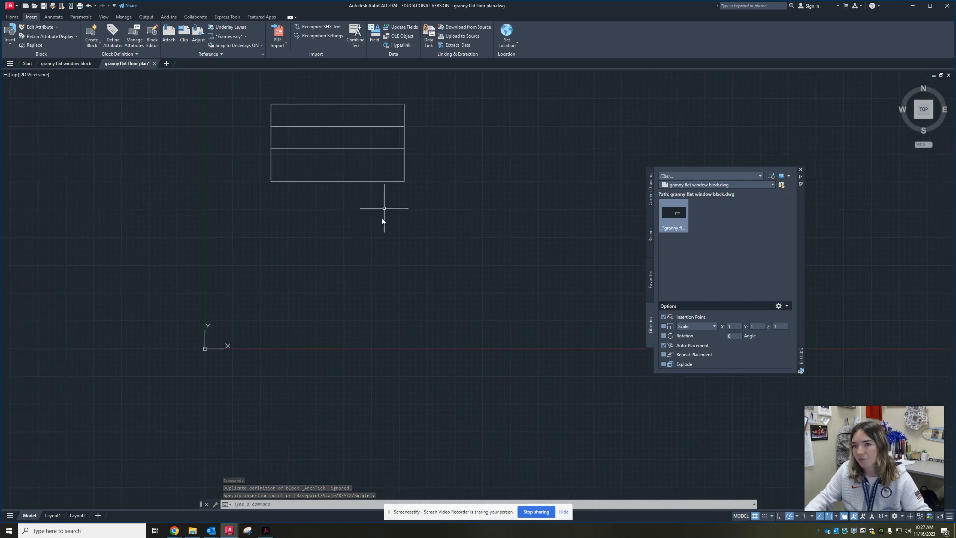
{"action": "middle_click_drag", "start_coordinate": [381, 210], "coordinate": [361, 263]}
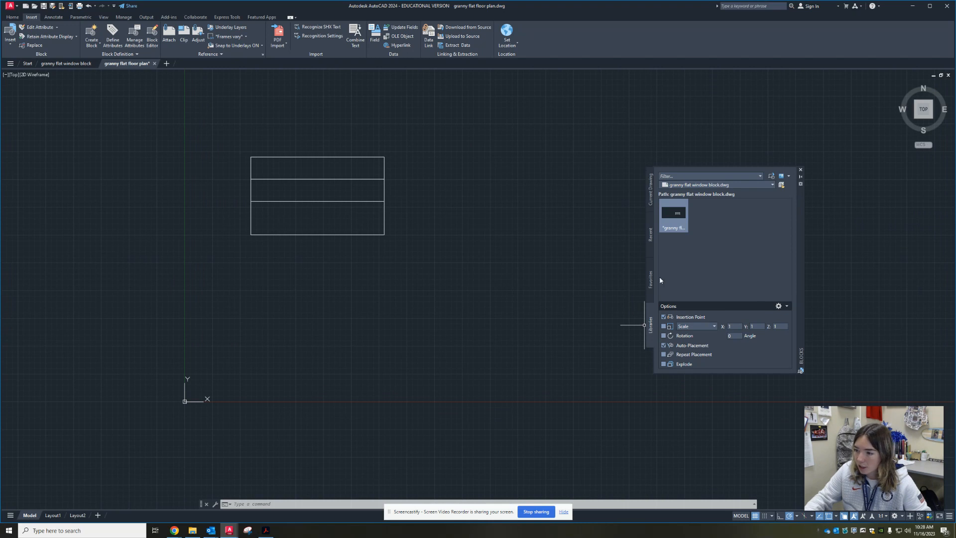
{"action": "left_click", "coordinate": [674, 226]}
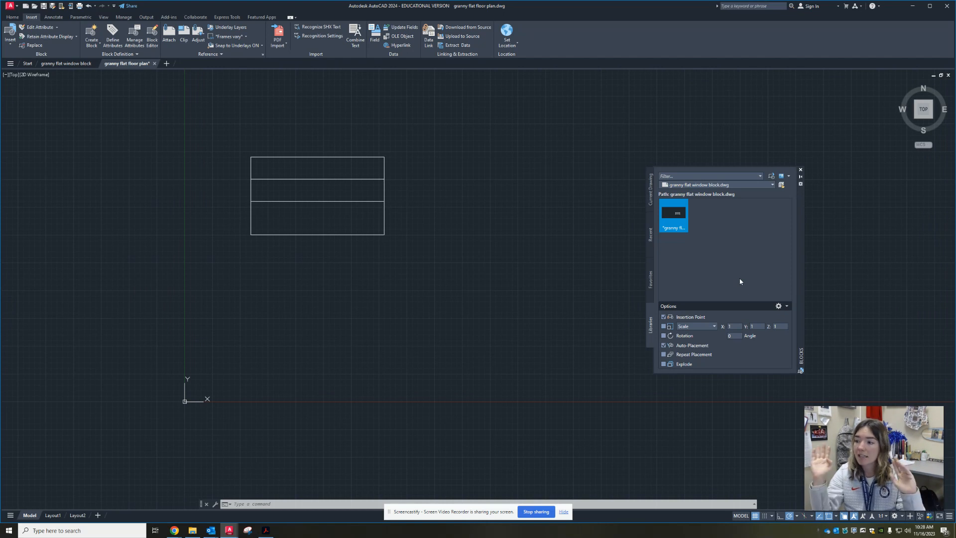
{"action": "left_click", "coordinate": [674, 215]}
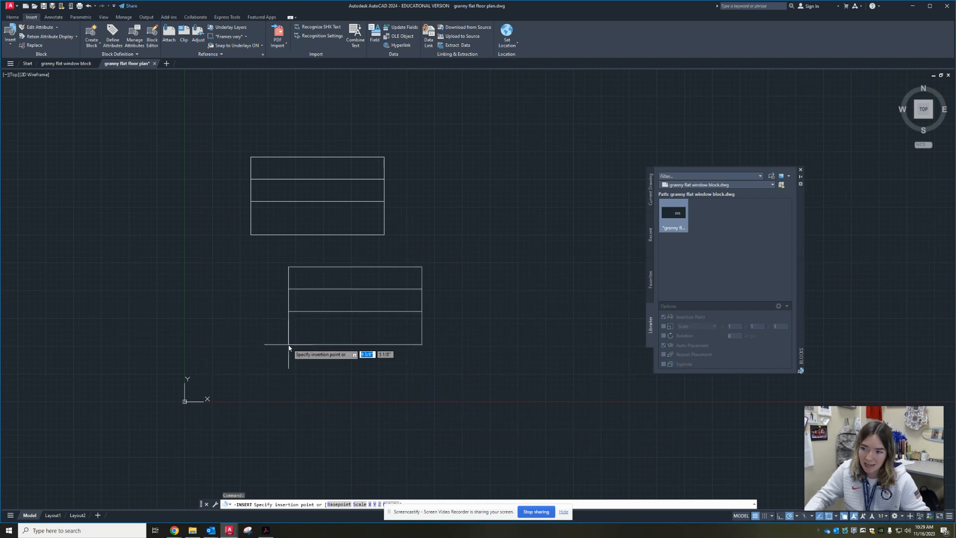
{"action": "key", "text": "Escape"}
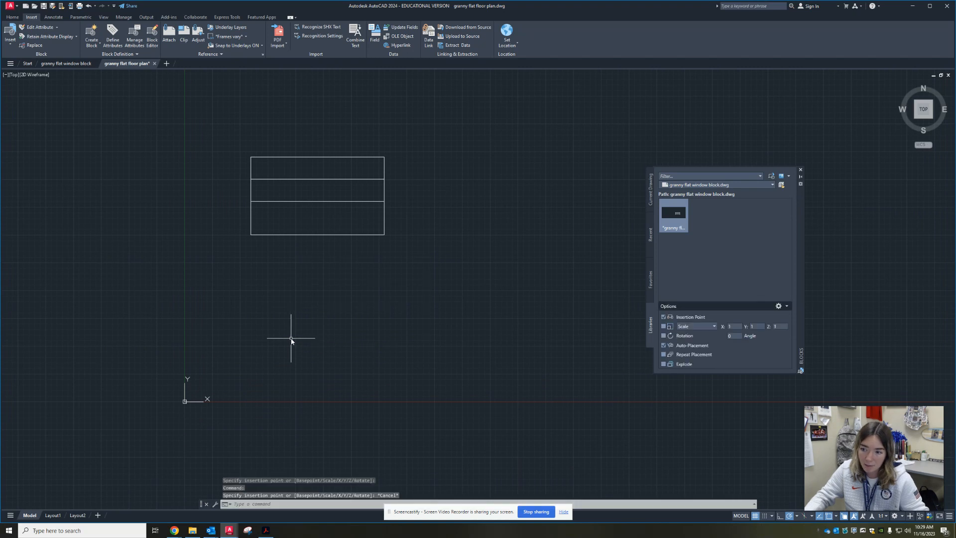
Set the block's X scale to 2 and insert a wider window above the first one
{"action": "left_click", "coordinate": [675, 218]}
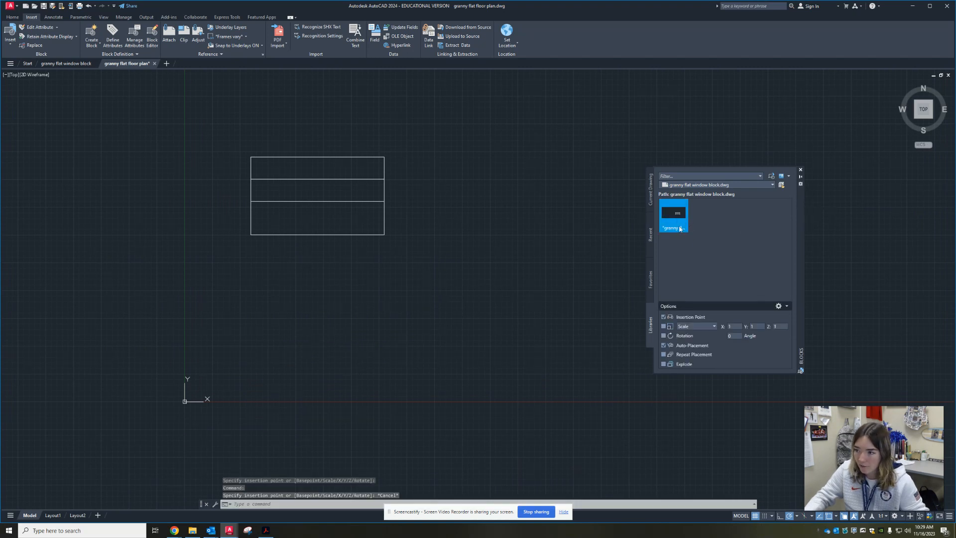
{"action": "left_click", "coordinate": [728, 327]}
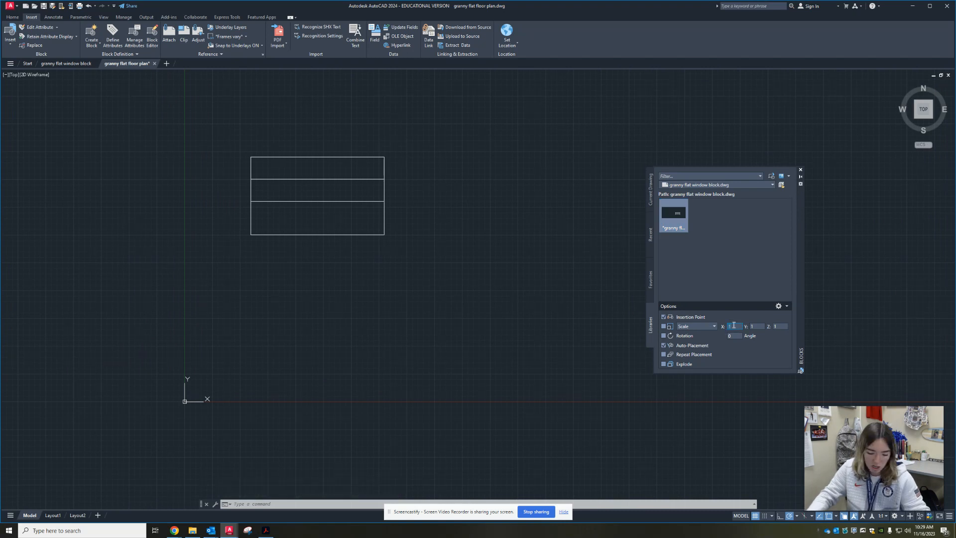
{"action": "key", "text": "BackSpace"}
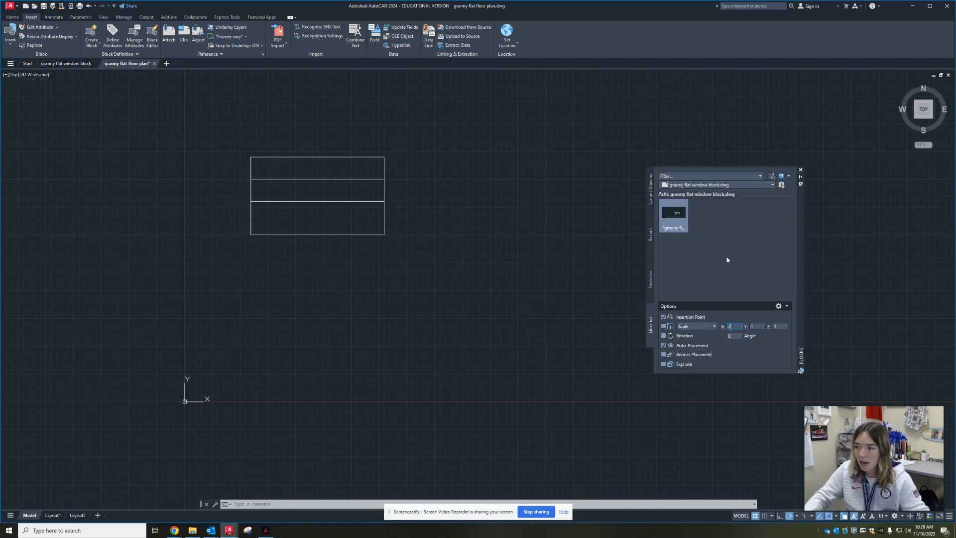
{"action": "left_click", "coordinate": [673, 215]}
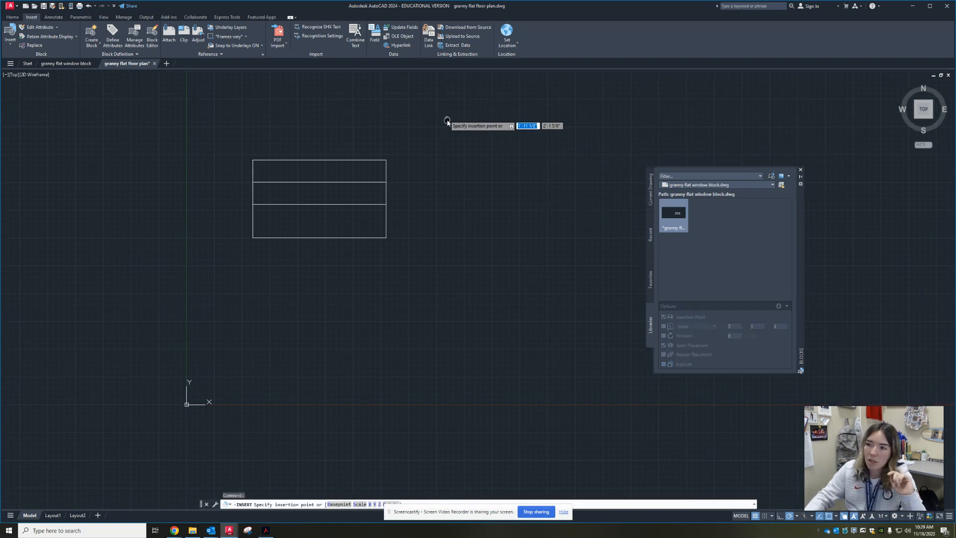
{"action": "middle_click_drag", "start_coordinate": [447, 121], "coordinate": [447, 224]}
{"action": "middle_click_drag", "start_coordinate": [246, 194], "coordinate": [259, 247]}
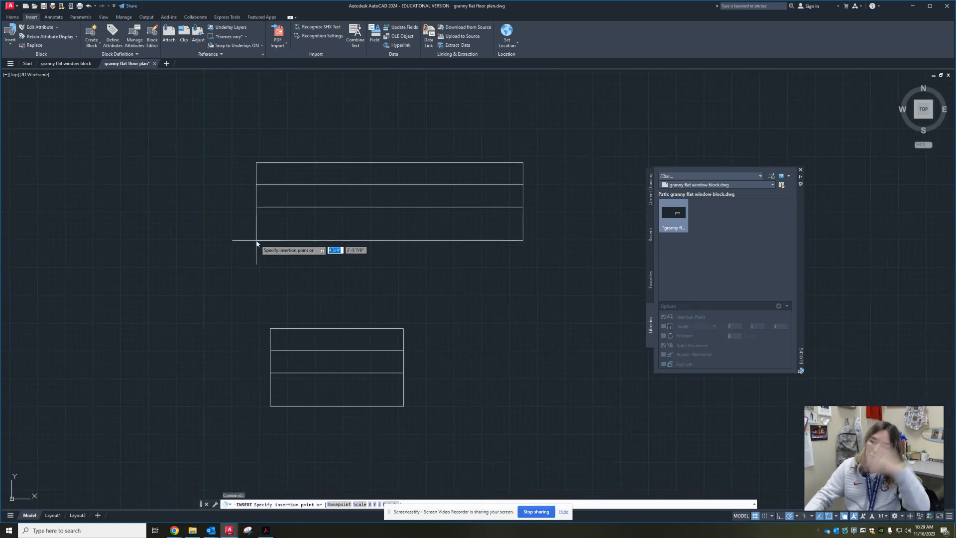
{"action": "left_click", "coordinate": [251, 280]}
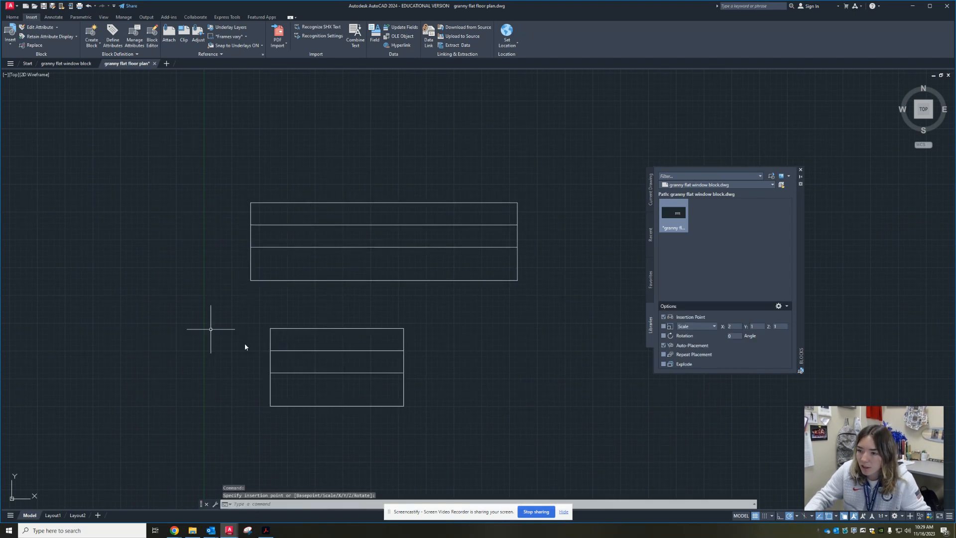
Try to insert the window block with its X scale entered as a length of 4'-5", also without the hyphen
{"action": "double_click", "coordinate": [737, 326]}
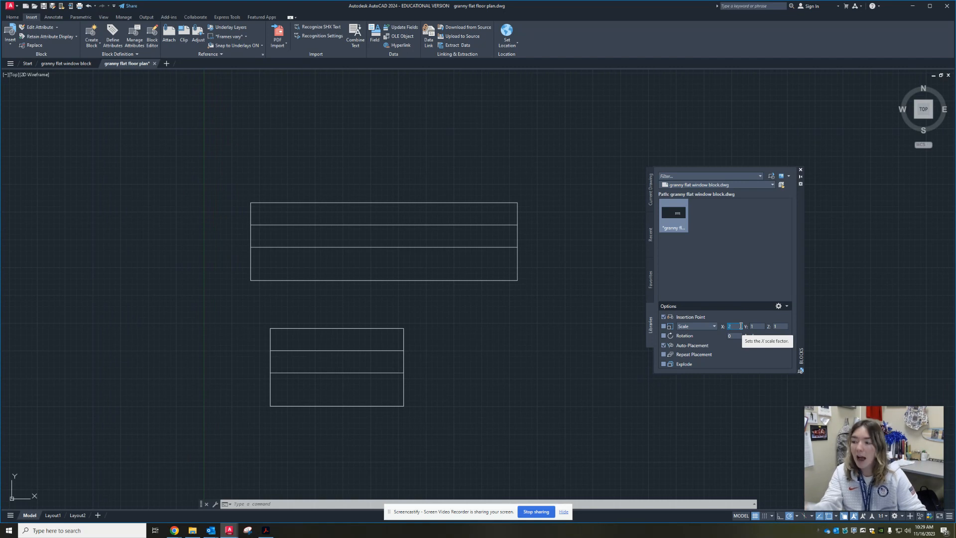
{"action": "type", "text": "4'-5\""}
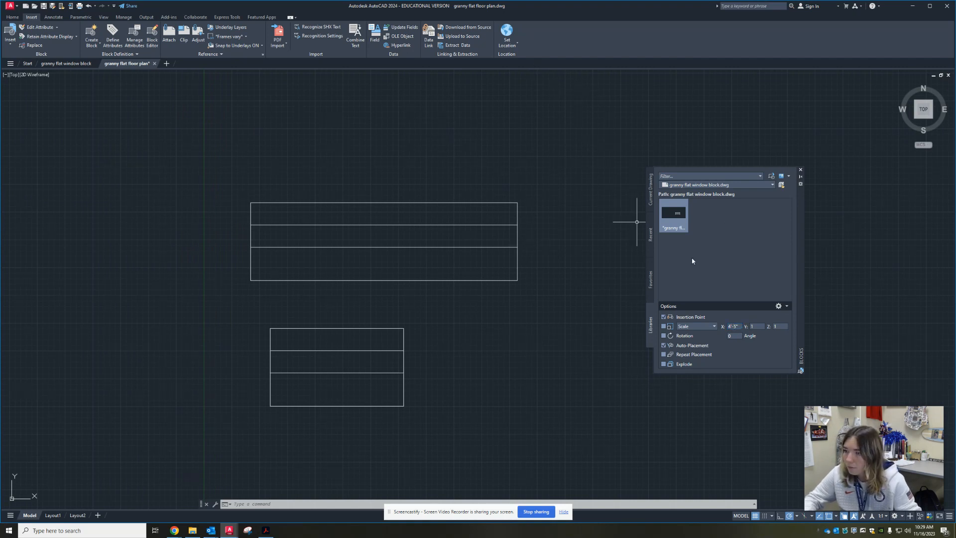
{"action": "left_click", "coordinate": [735, 326]}
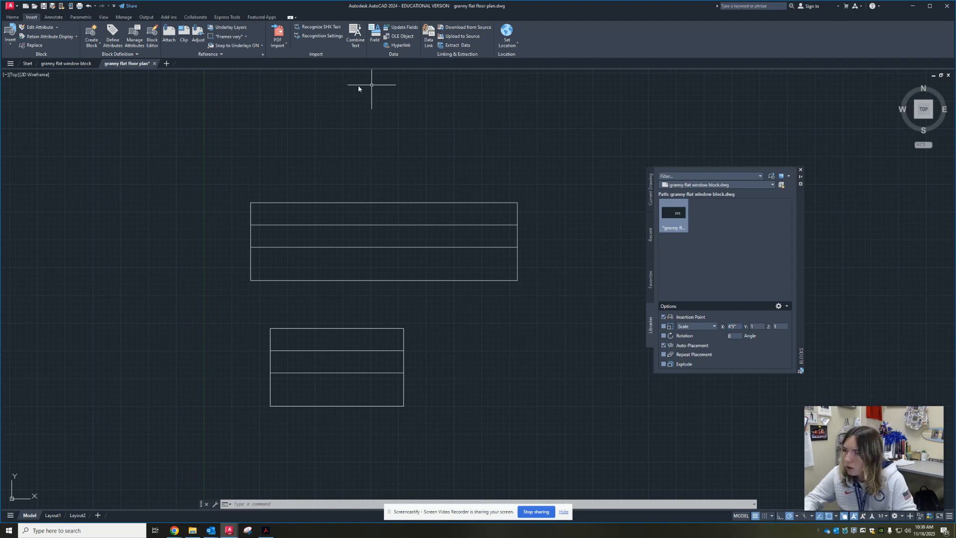
{"action": "left_click", "coordinate": [687, 219]}
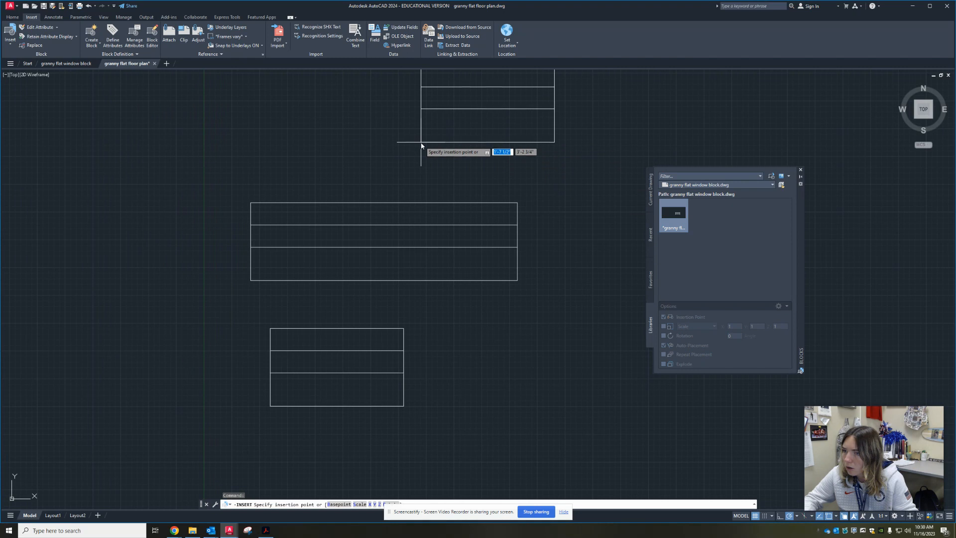
{"action": "key", "text": "Escape"}
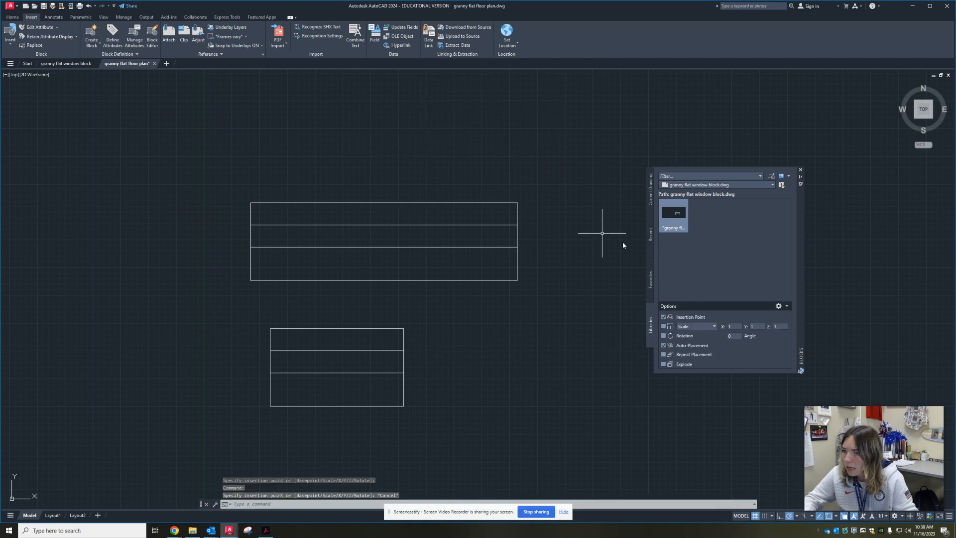
Set the block's X scale to 4.5 and insert a third window above the other two
{"action": "left_click", "coordinate": [731, 326]}
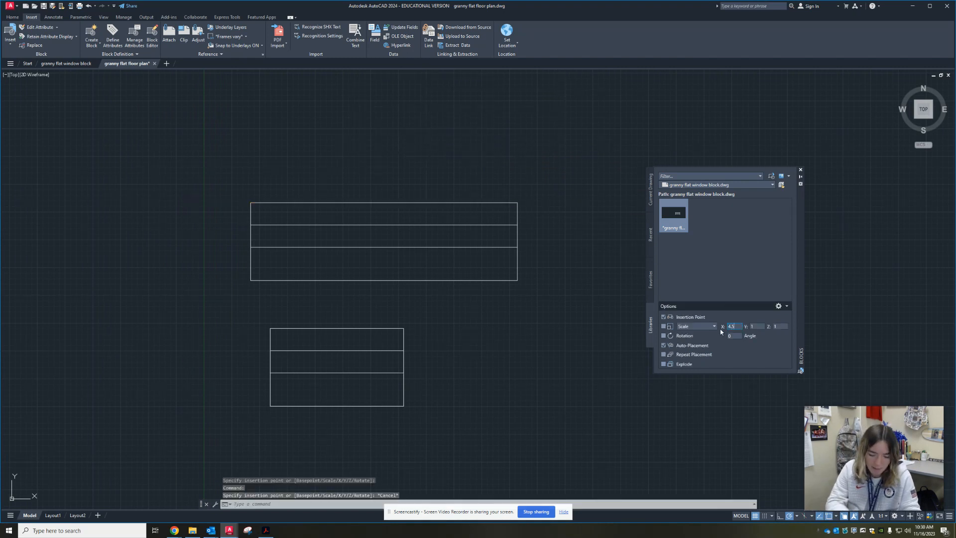
{"action": "left_click", "coordinate": [746, 264]}
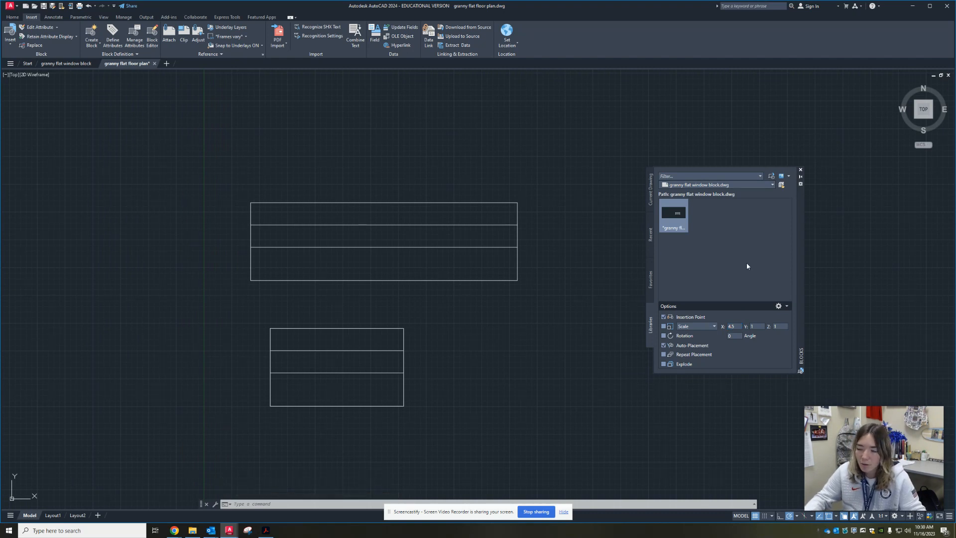
{"action": "left_click", "coordinate": [673, 214]}
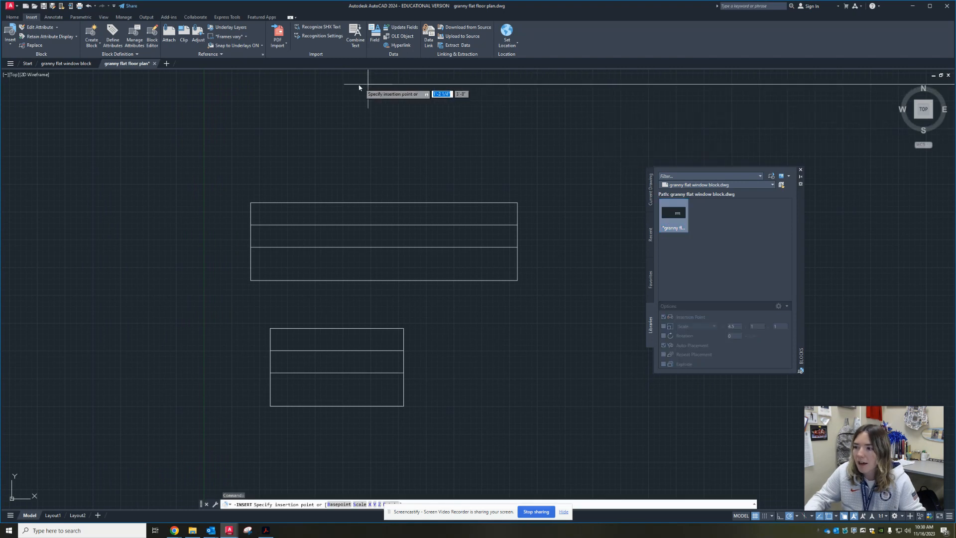
{"action": "middle_click_drag", "start_coordinate": [309, 248], "coordinate": [284, 297]}
{"action": "scroll", "coordinate": [214, 264], "scroll_direction": "down", "scroll_amount": 4}
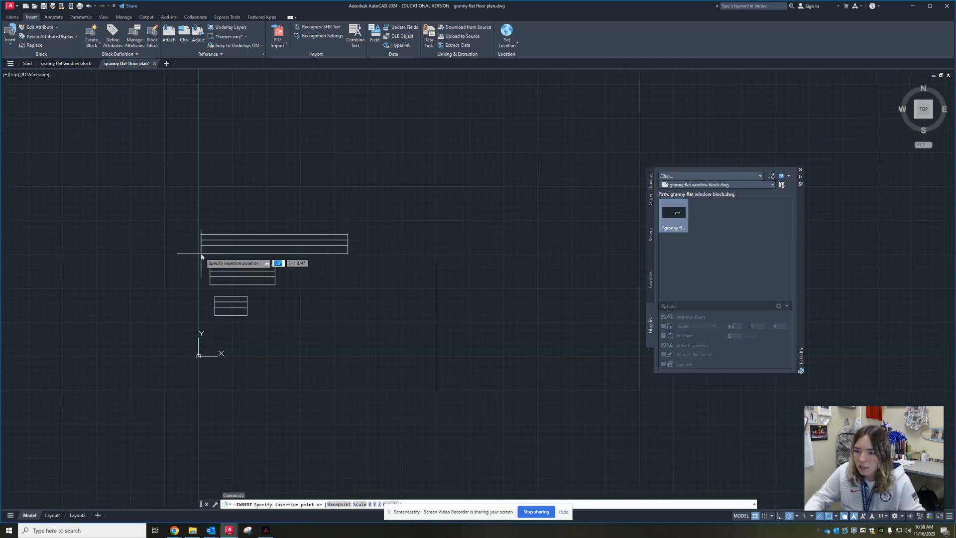
{"action": "left_click", "coordinate": [217, 254]}
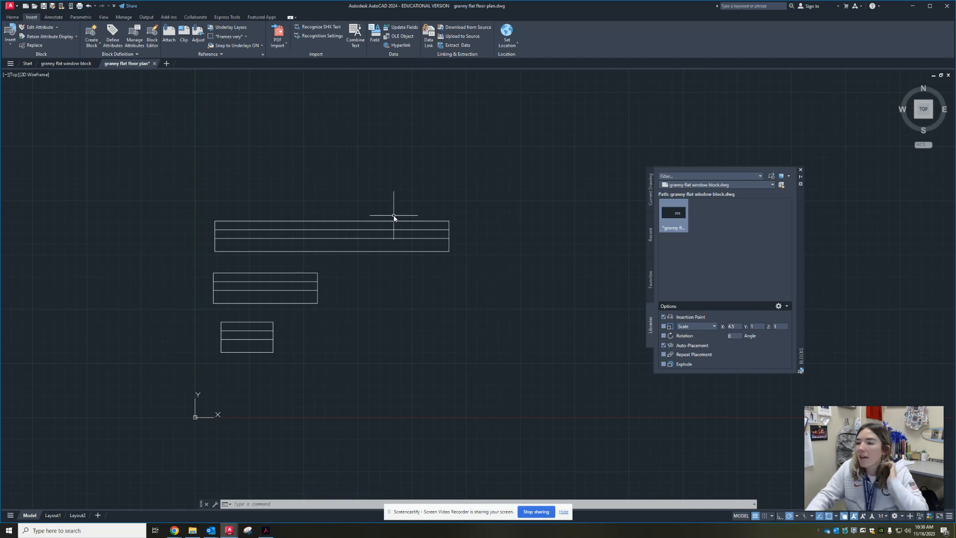
{"action": "middle_click_drag", "start_coordinate": [425, 244], "coordinate": [407, 169]}
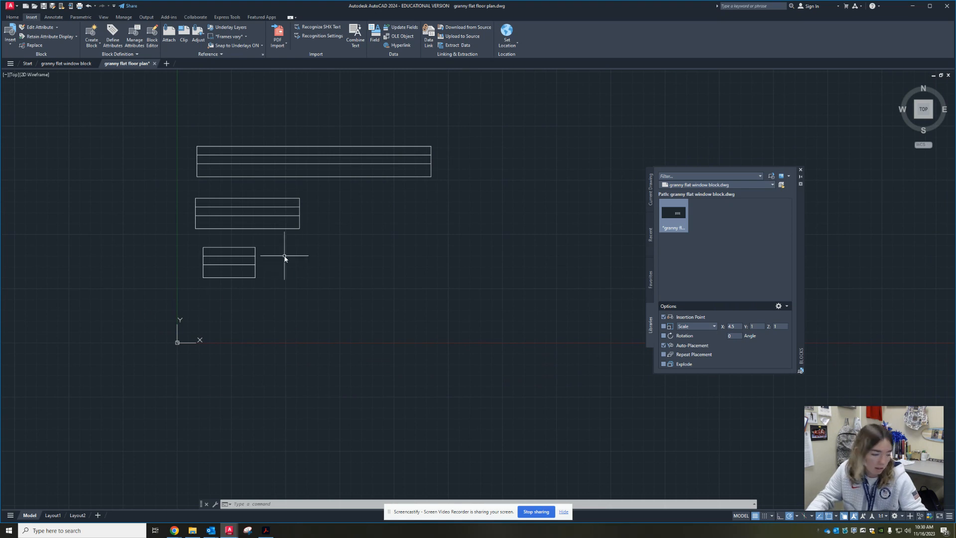
Select the longest window and move it by its insertion-point grip to a clear area farther above the other two
{"action": "left_click", "coordinate": [461, 149]}
{"action": "left_click", "coordinate": [402, 293]}
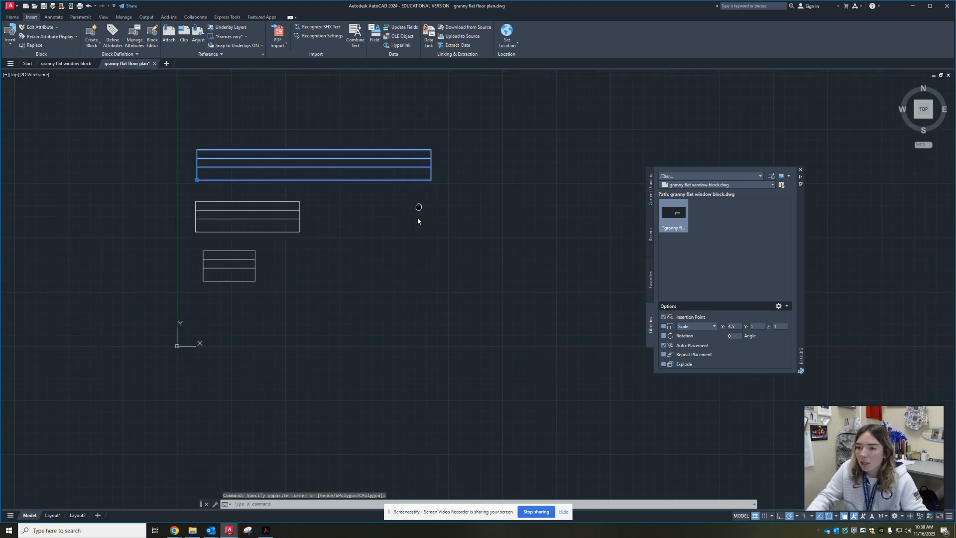
{"action": "mouse_move", "coordinate": [417, 217]}
{"action": "middle_mouse_down"}
{"action": "mouse_move", "coordinate": [388, 357]}
{"action": "mouse_move", "coordinate": [384, 319]}
{"action": "middle_mouse_up"}
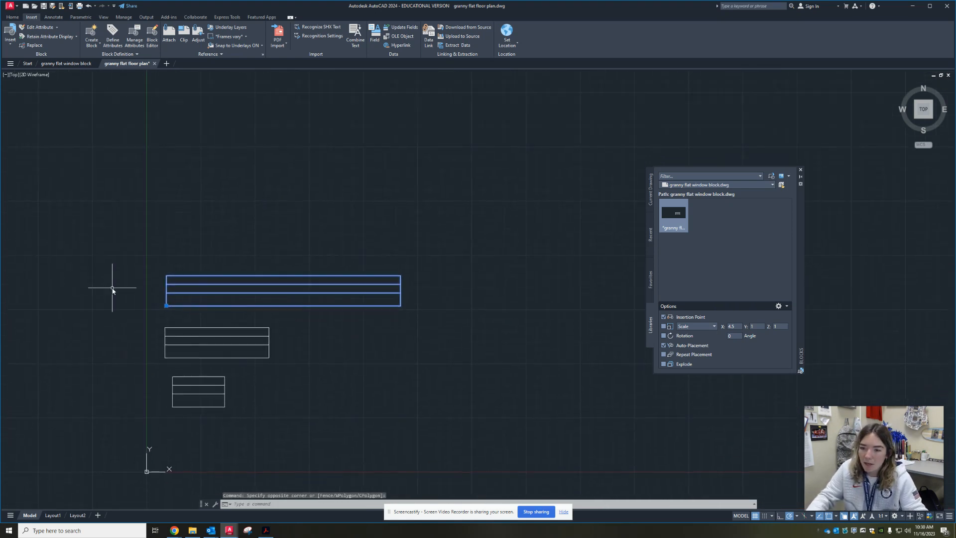
{"action": "left_click", "coordinate": [166, 305]}
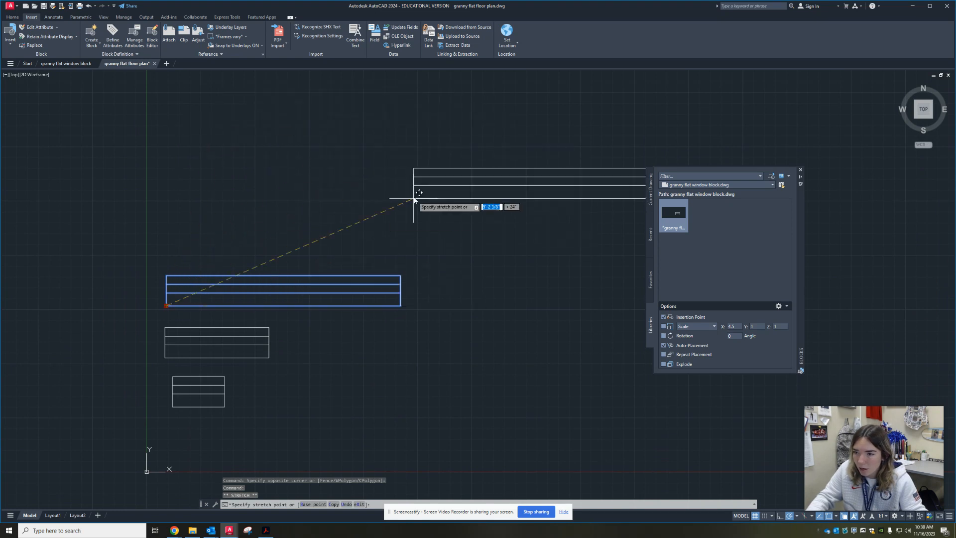
{"action": "middle_click_drag", "start_coordinate": [416, 198], "coordinate": [165, 239]}
{"action": "left_click", "coordinate": [167, 152]}
{"action": "middle_click_drag", "start_coordinate": [283, 211], "coordinate": [307, 269]}
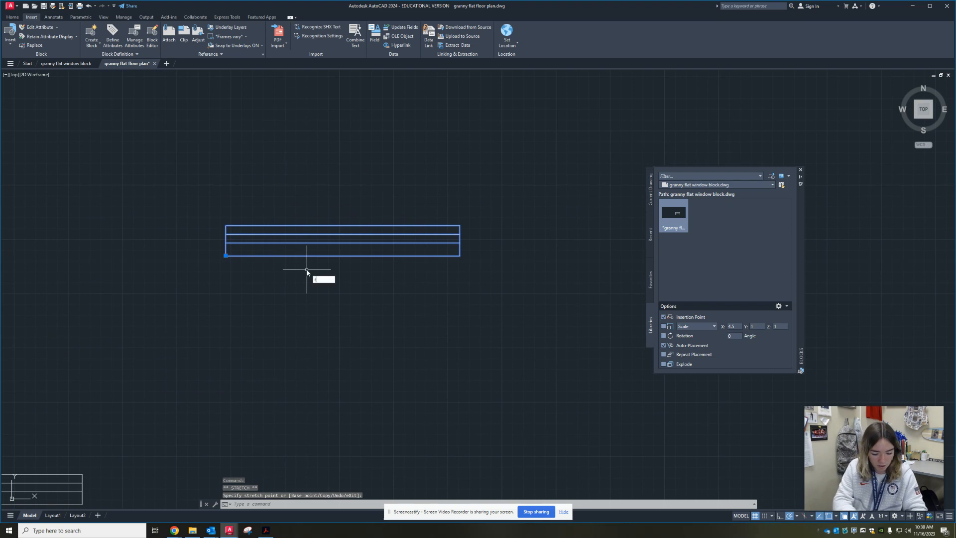
Rotate the longest window about its lower-left corner so that it points straight down
{"action": "key", "text": "Return"}
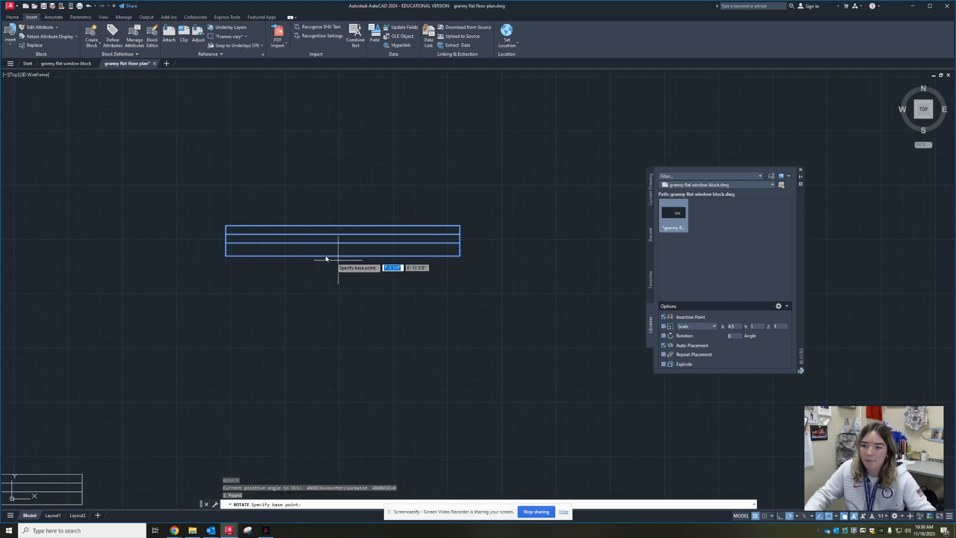
{"action": "left_click", "coordinate": [226, 257]}
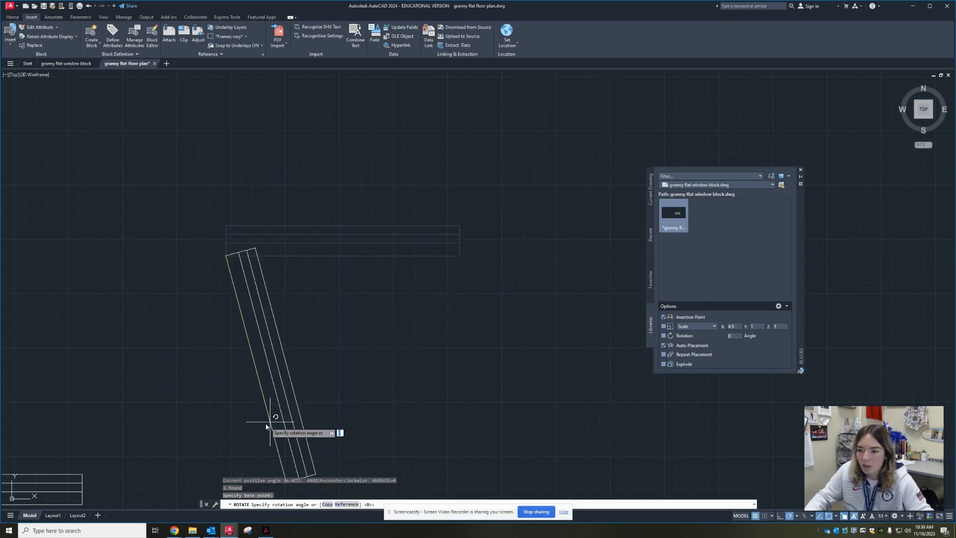
{"action": "left_click", "coordinate": [227, 430]}
{"action": "mouse_move", "coordinate": [309, 387]}
{"action": "middle_mouse_down"}
{"action": "mouse_move", "coordinate": [319, 313]}
{"action": "mouse_move", "coordinate": [365, 201]}
{"action": "mouse_move", "coordinate": [386, 323]}
{"action": "middle_mouse_up"}
{"action": "key", "text": "Escape"}
{"action": "key", "text": "Escape"}
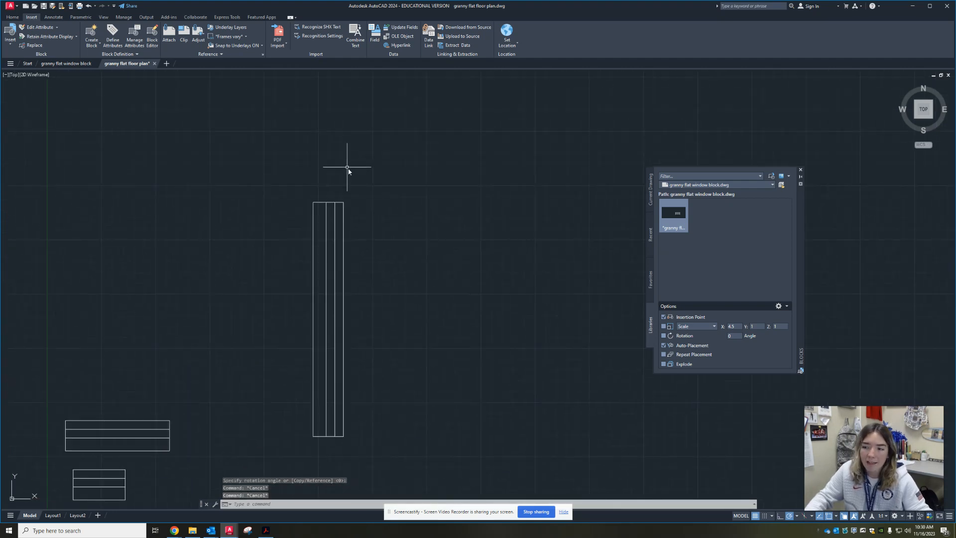
Mirror the vertical window across its left edge and erase the source object
{"action": "left_click", "coordinate": [399, 168]}
{"action": "left_click", "coordinate": [280, 295]}
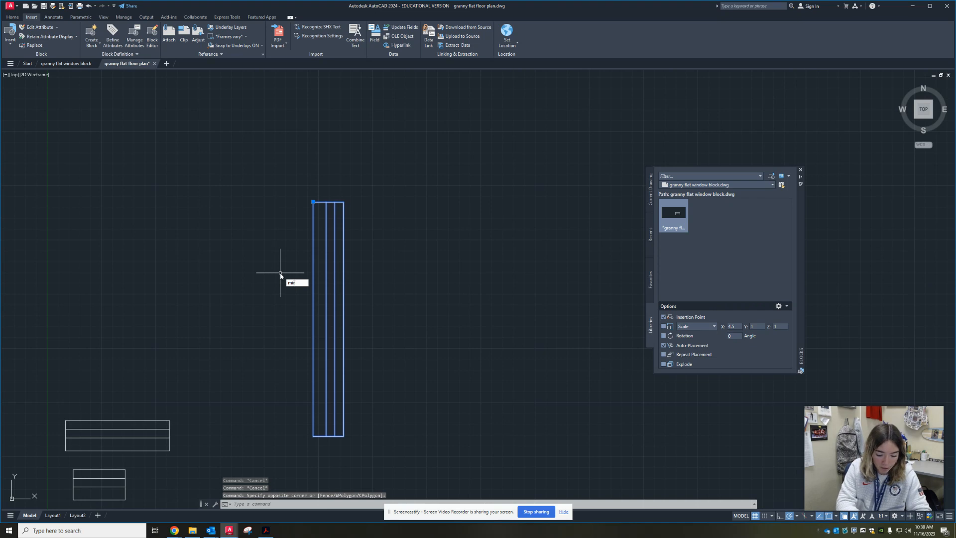
{"action": "type", "text": "mir"}
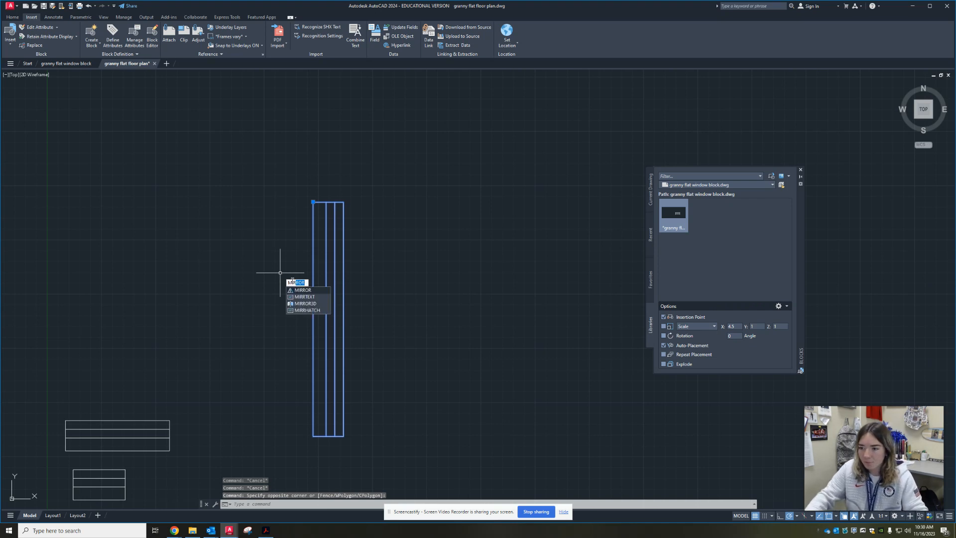
{"action": "left_click", "coordinate": [298, 291]}
{"action": "left_click", "coordinate": [312, 202]}
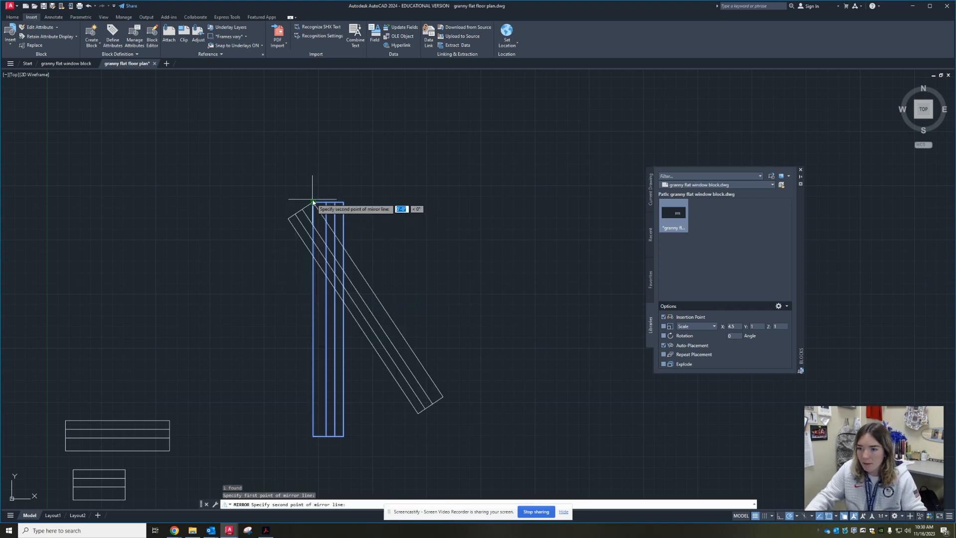
{"action": "left_click", "coordinate": [313, 437]}
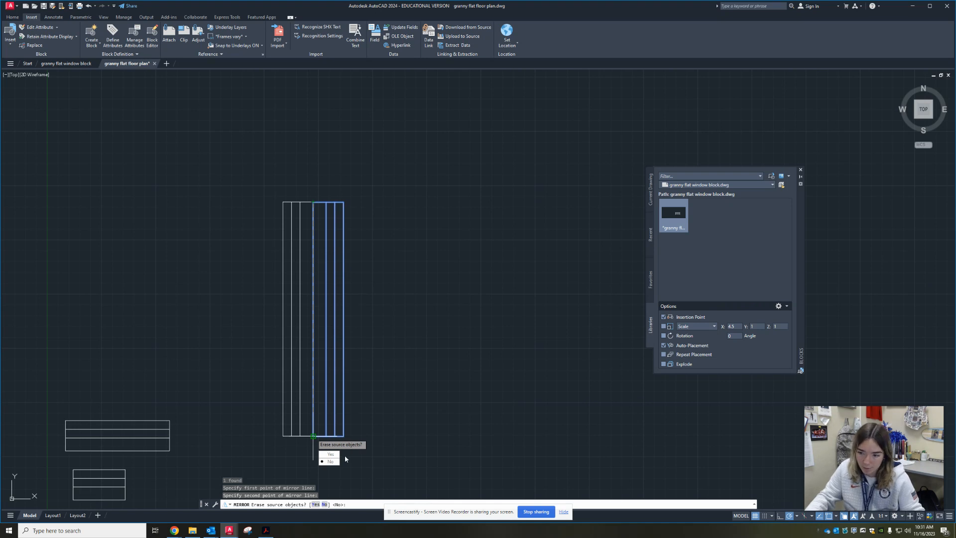
{"action": "left_click", "coordinate": [324, 456]}
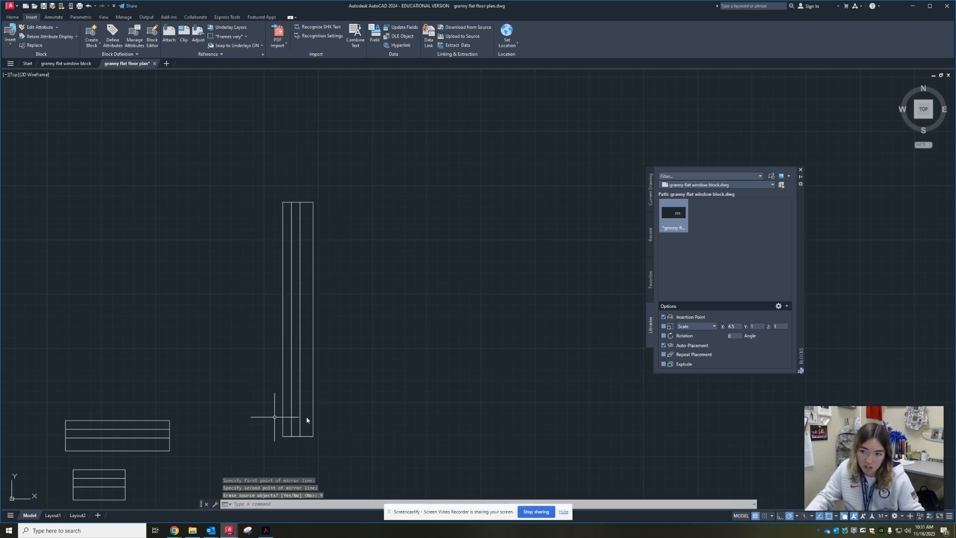
Select all three window blocks and delete them from the drawing
{"action": "middle_click_drag", "start_coordinate": [428, 329], "coordinate": [468, 211]}
{"action": "scroll", "coordinate": [468, 211], "scroll_direction": "down", "scroll_amount": 1}
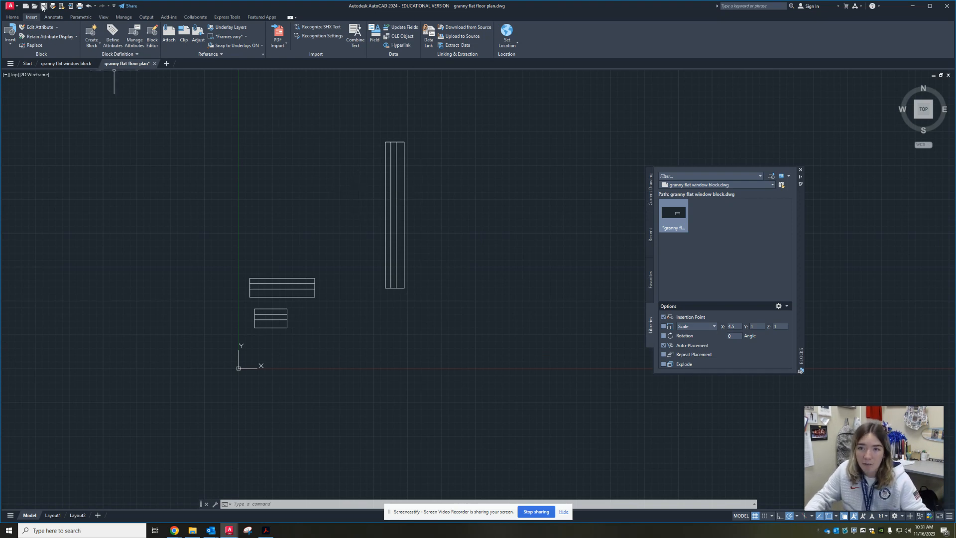
{"action": "left_click", "coordinate": [165, 79]}
{"action": "left_click", "coordinate": [488, 464]}
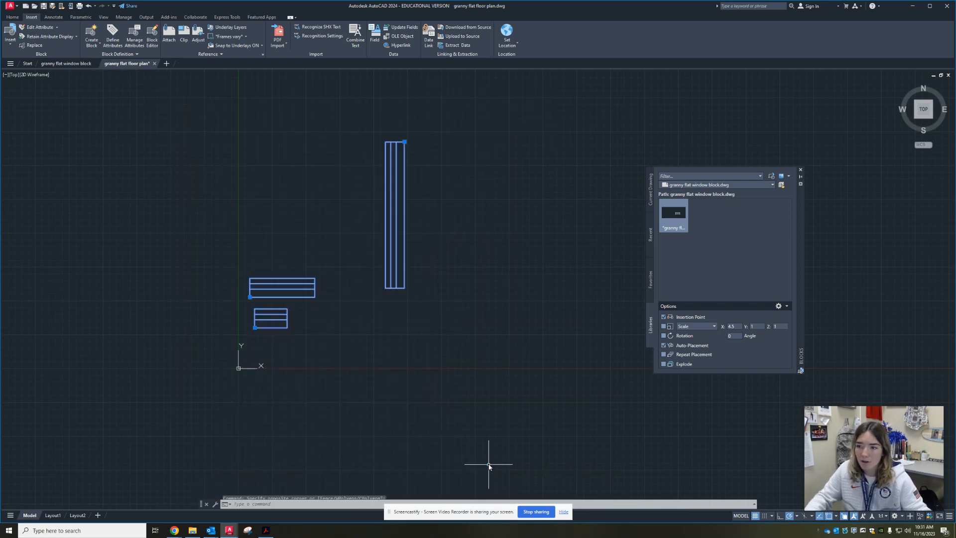
{"action": "key", "text": "Delete"}
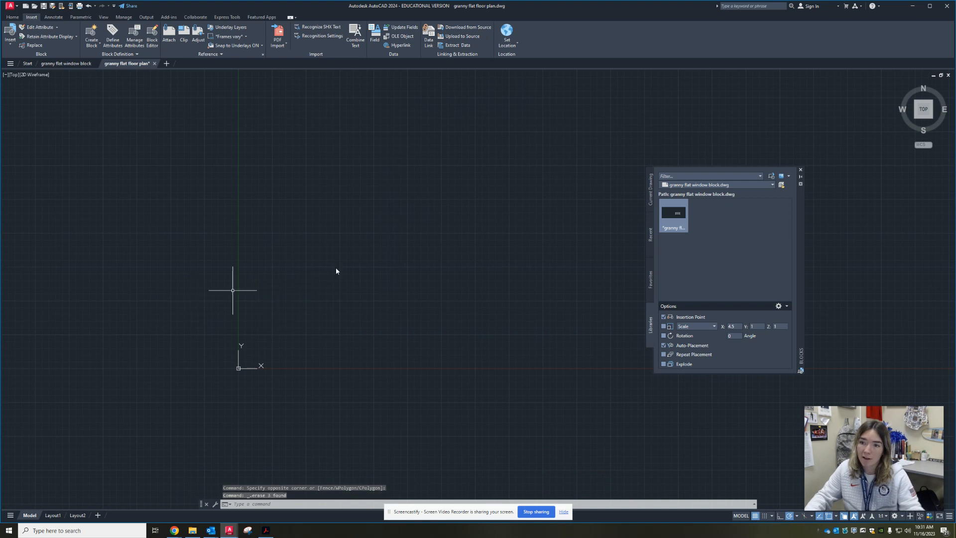